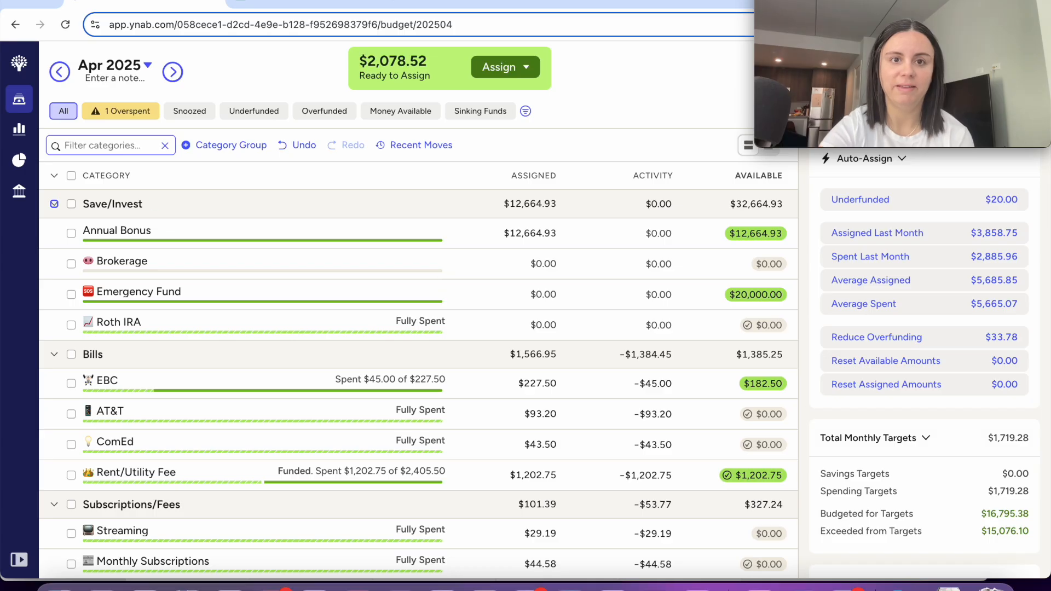
Switch to the 2025 Money spreadsheet in Google Sheets and compare the current and previous amounts for Pay 1 and Pay 2.
click(309, 7)
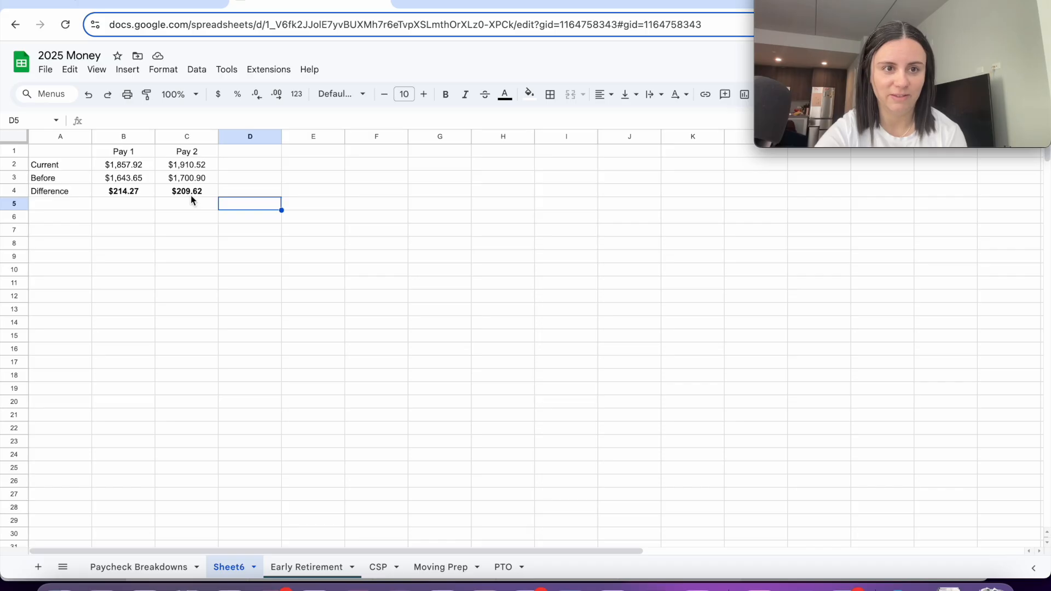
drag(132, 166, 181, 167)
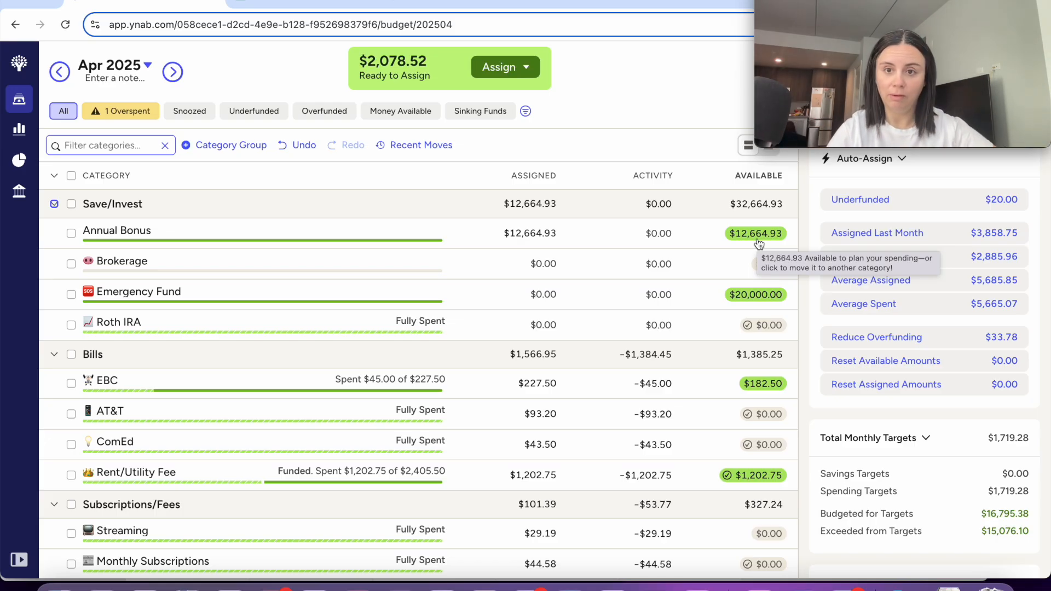
In the YNAB budget for April 2025, move 189.48 from the Annual Bonus category to Ready to Assign.
click(554, 231)
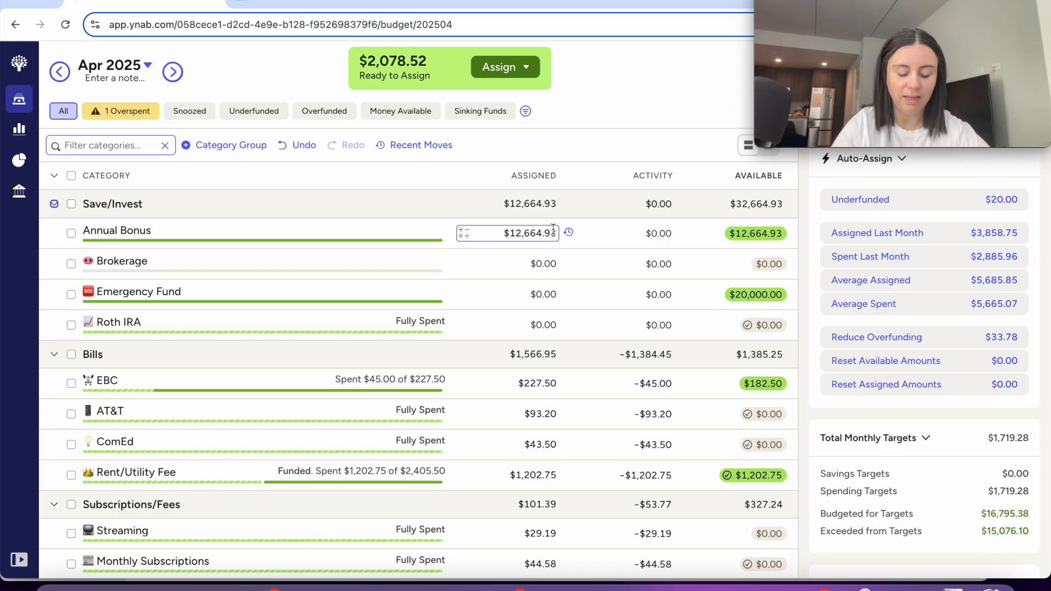
click(748, 235)
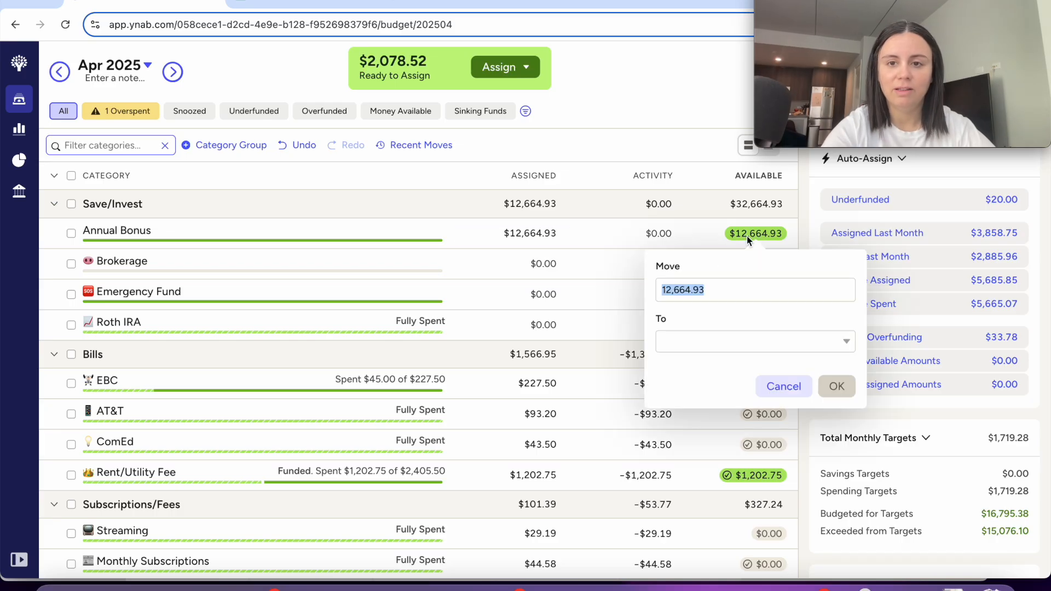
text(189)
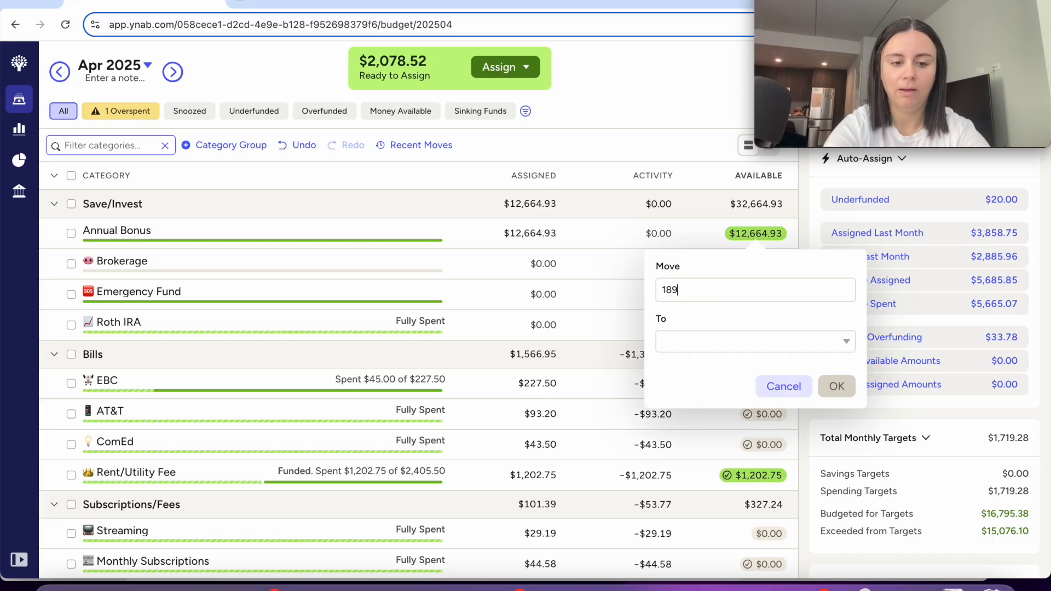
text(.48)
click(701, 343)
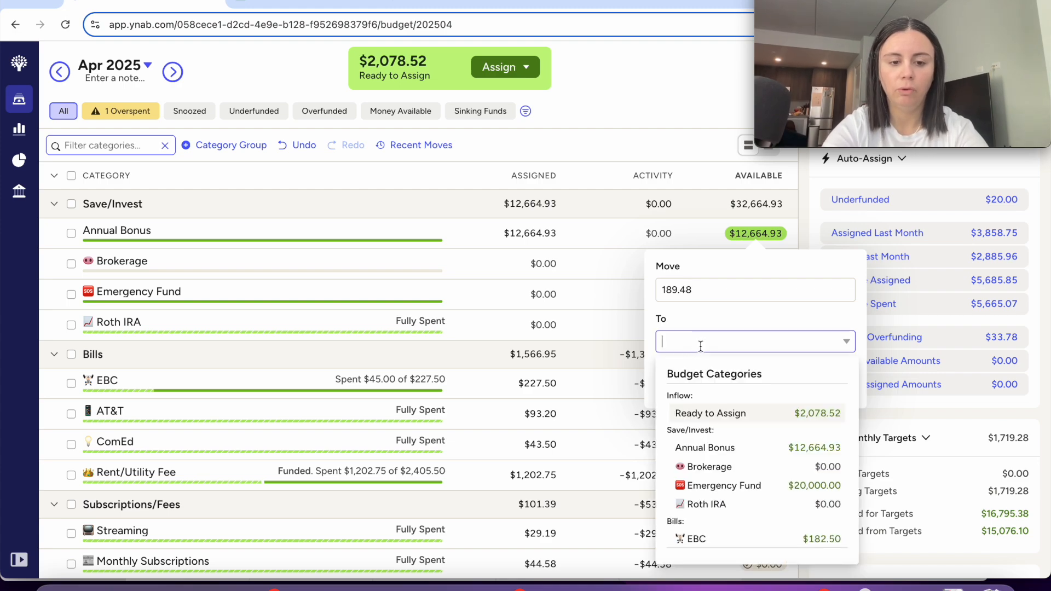
text(READ)
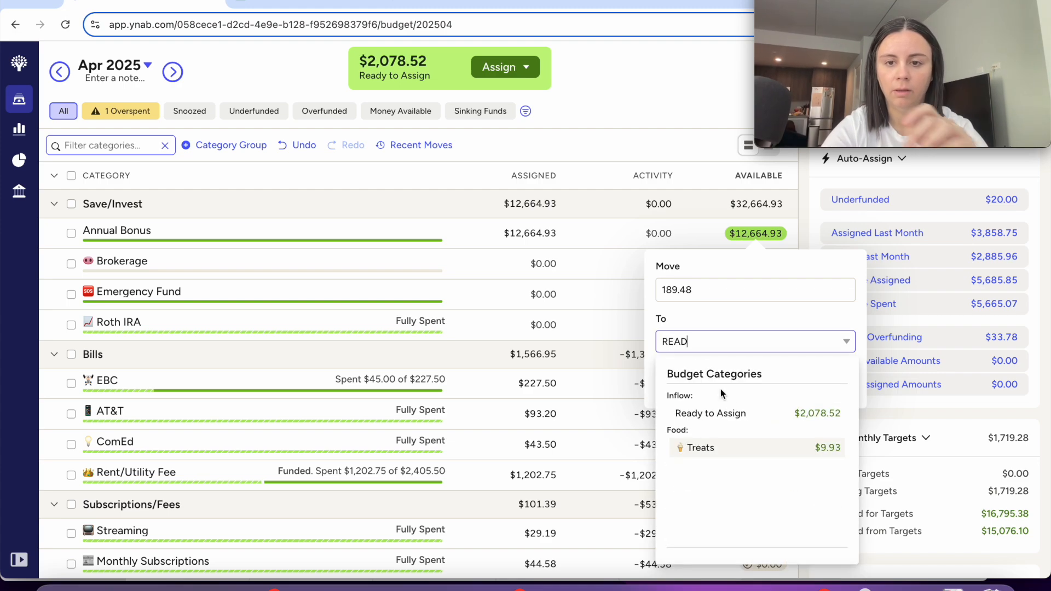
click(731, 412)
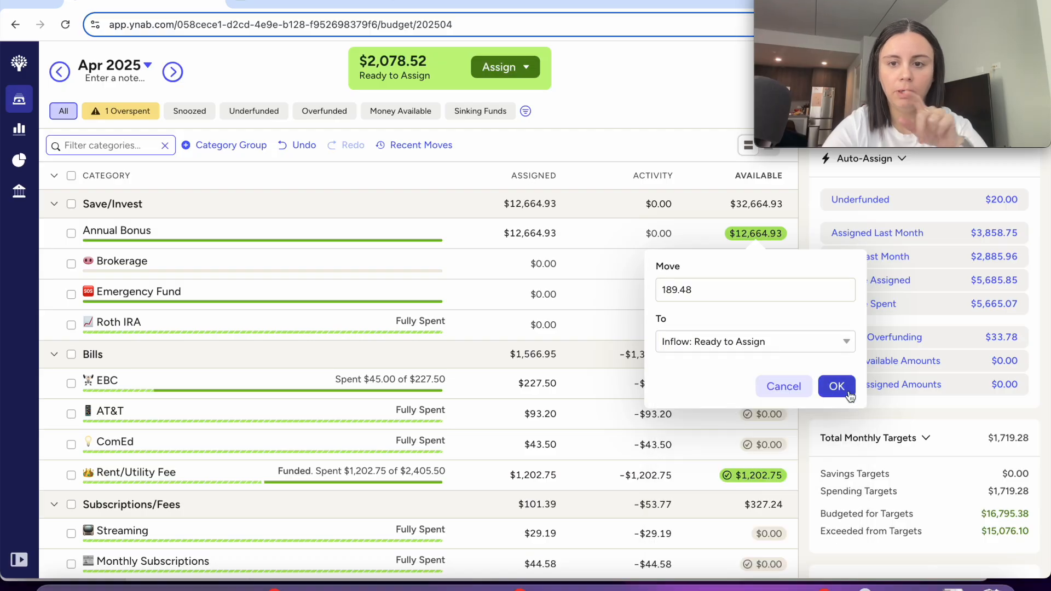
click(837, 386)
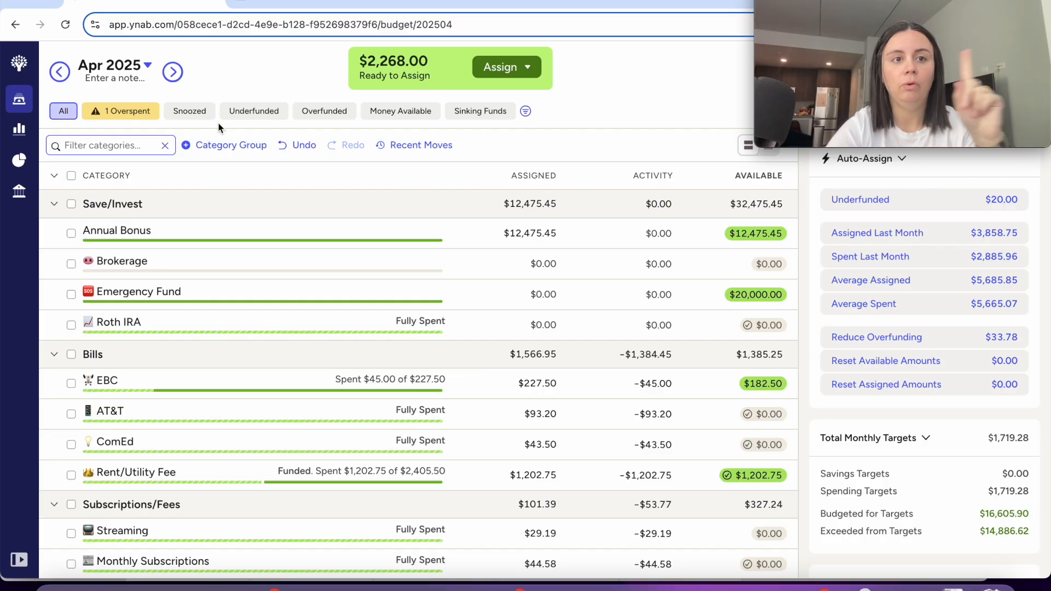
Go to the May 2025 budget and auto-assign the Underfunded amount to all categories in the Bills group, leaving them deselected.
click(176, 76)
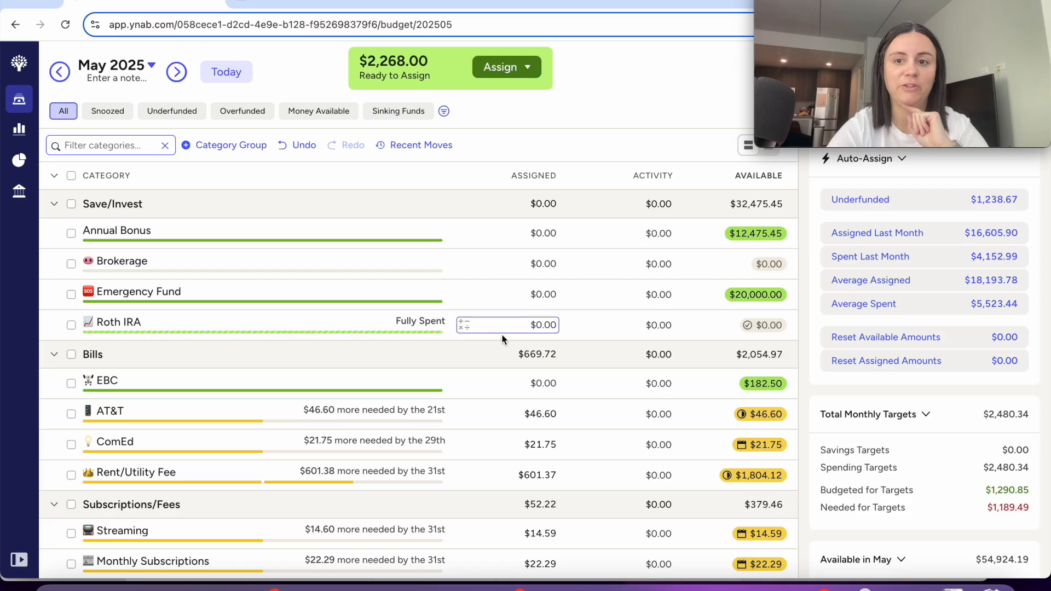
scroll(501, 337, down, 2)
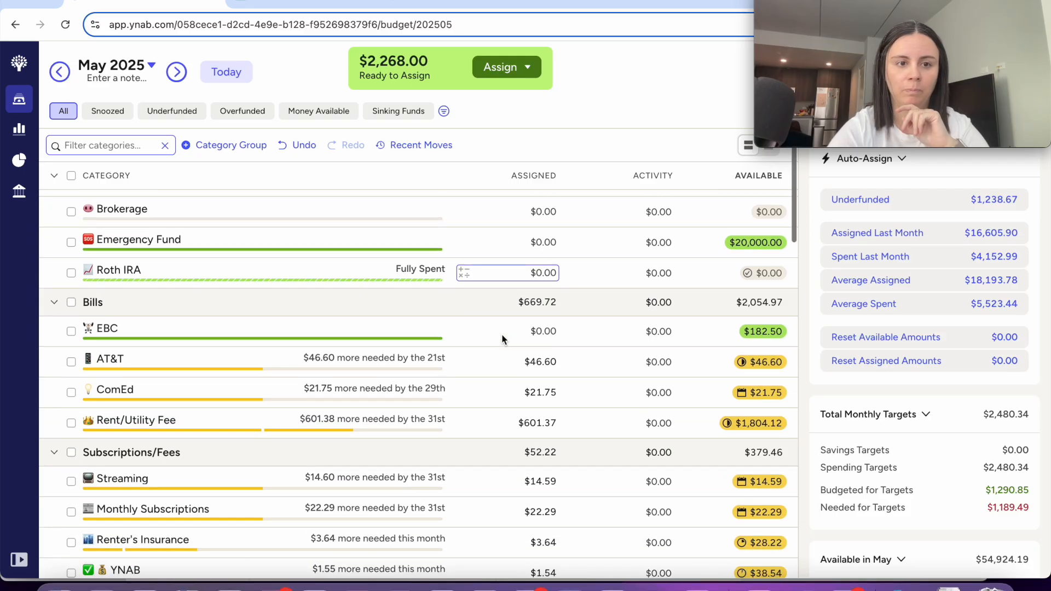
click(71, 302)
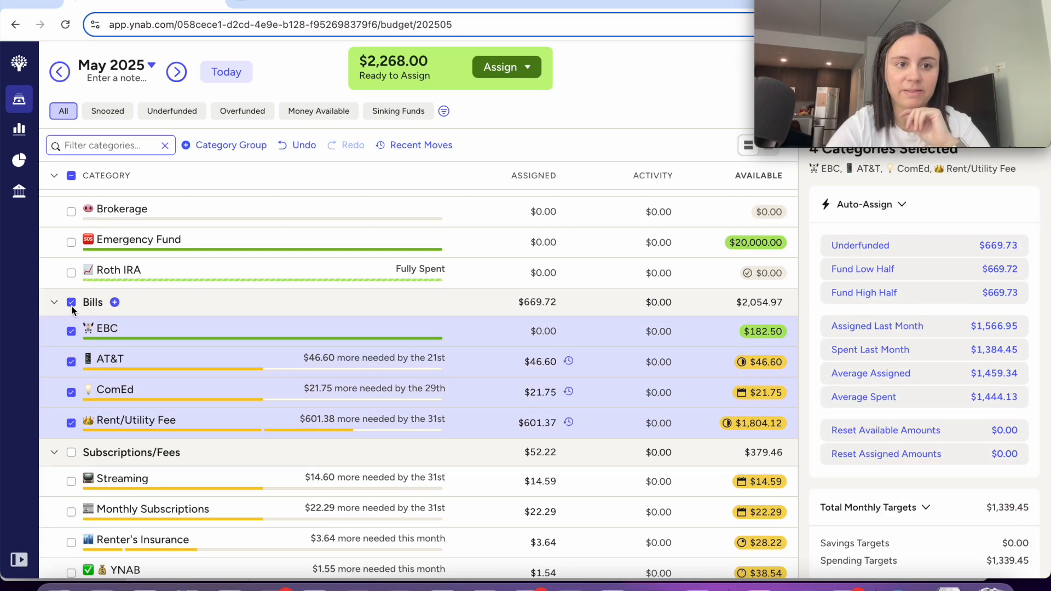
click(873, 248)
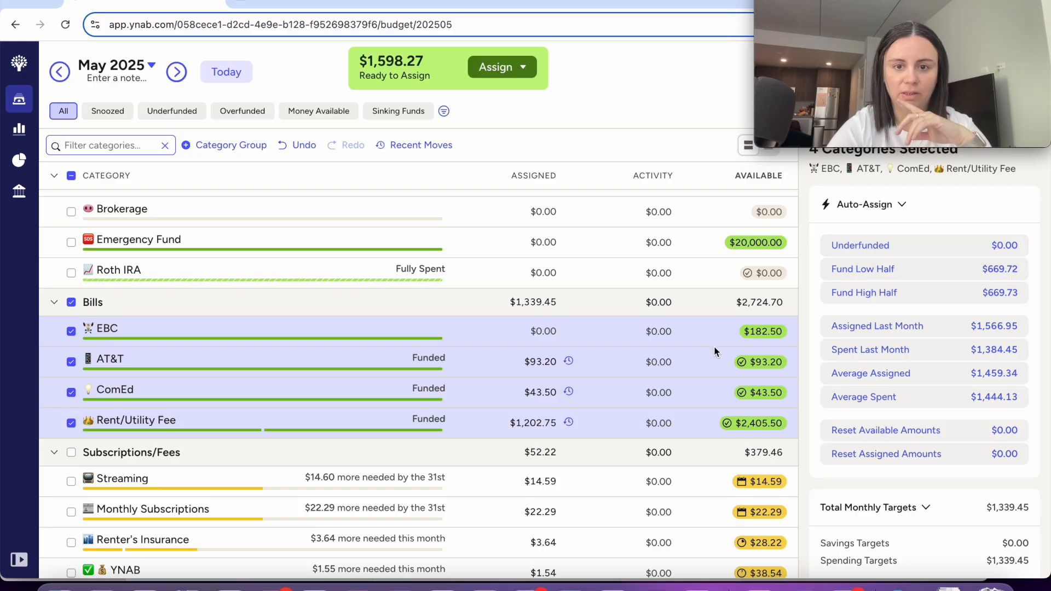
click(71, 304)
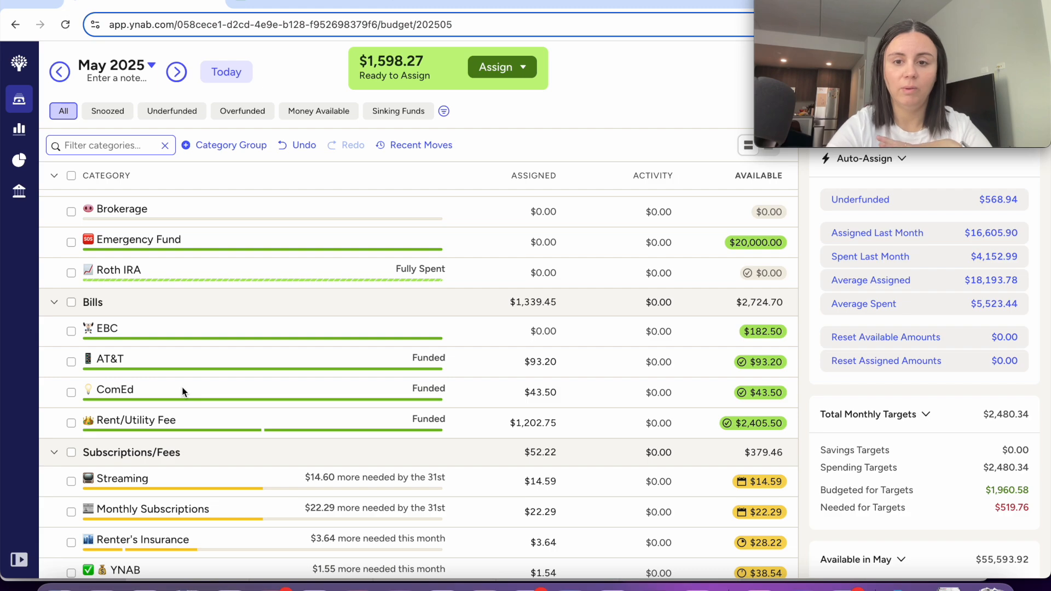
Auto-assign the Underfunded amount to all categories in the Subscriptions/Fees group and clear the selection.
scroll(182, 391, down, 3)
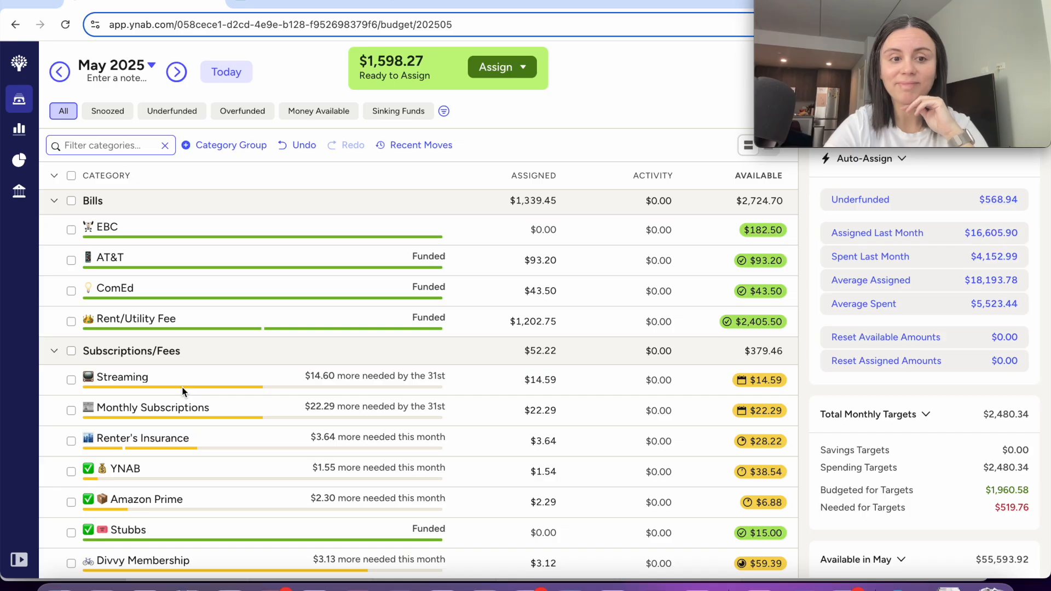
scroll(173, 383, down, 1)
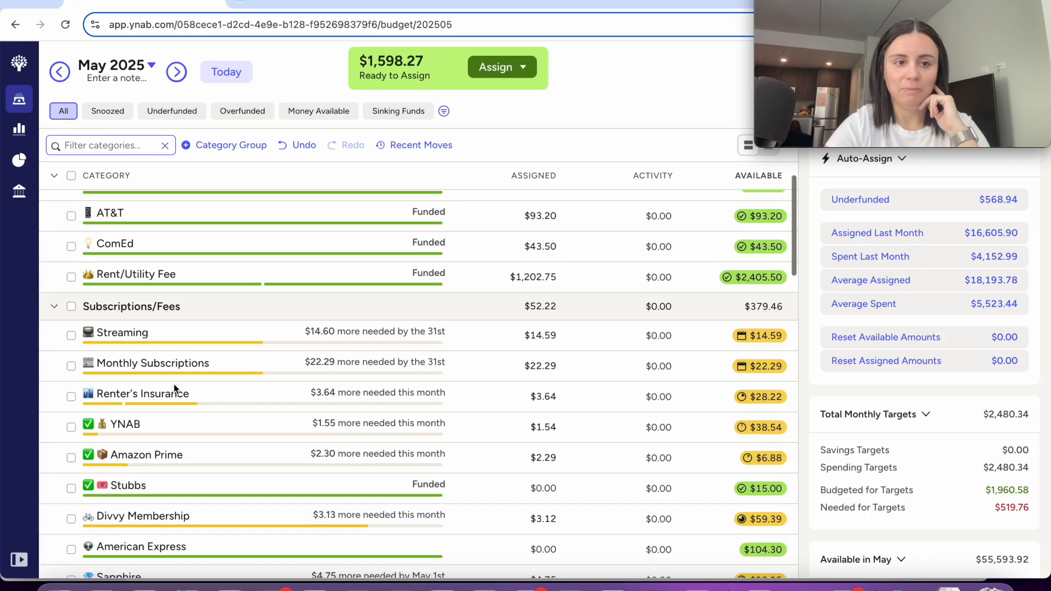
click(71, 307)
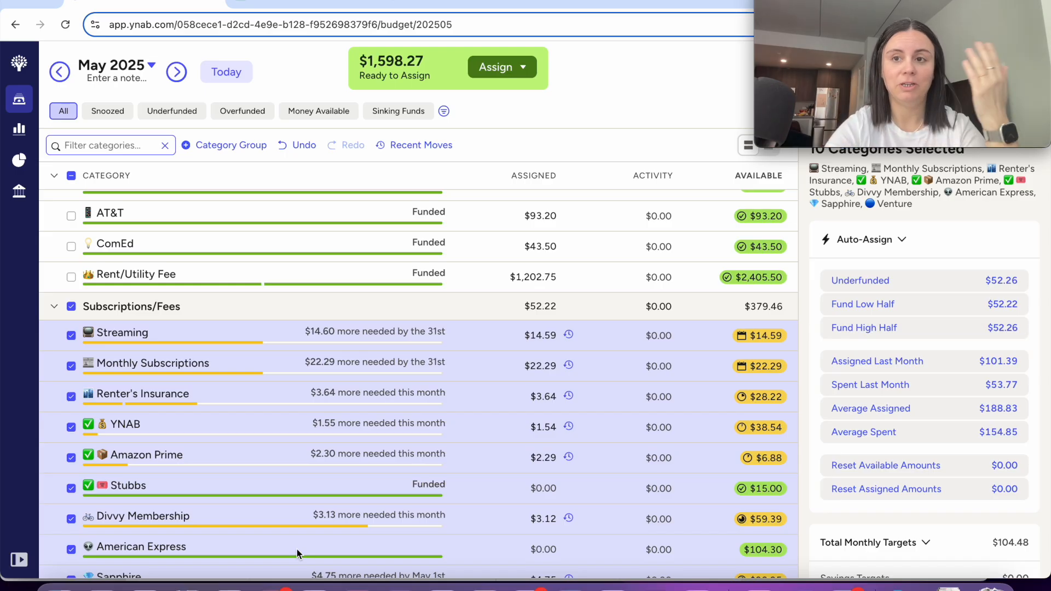
scroll(297, 550, down, 2)
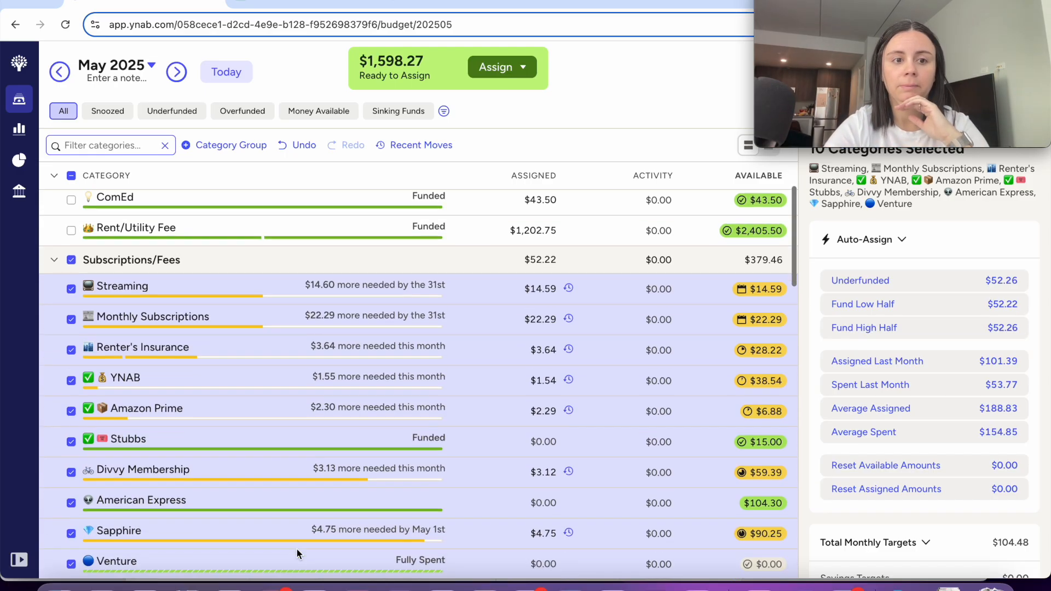
scroll(297, 549, down, 1)
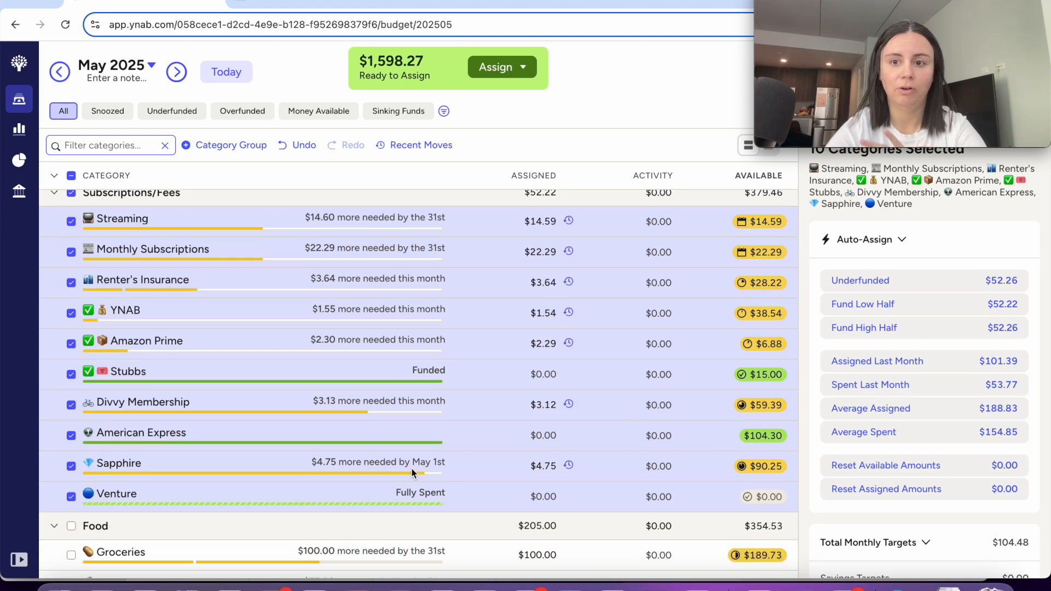
click(944, 287)
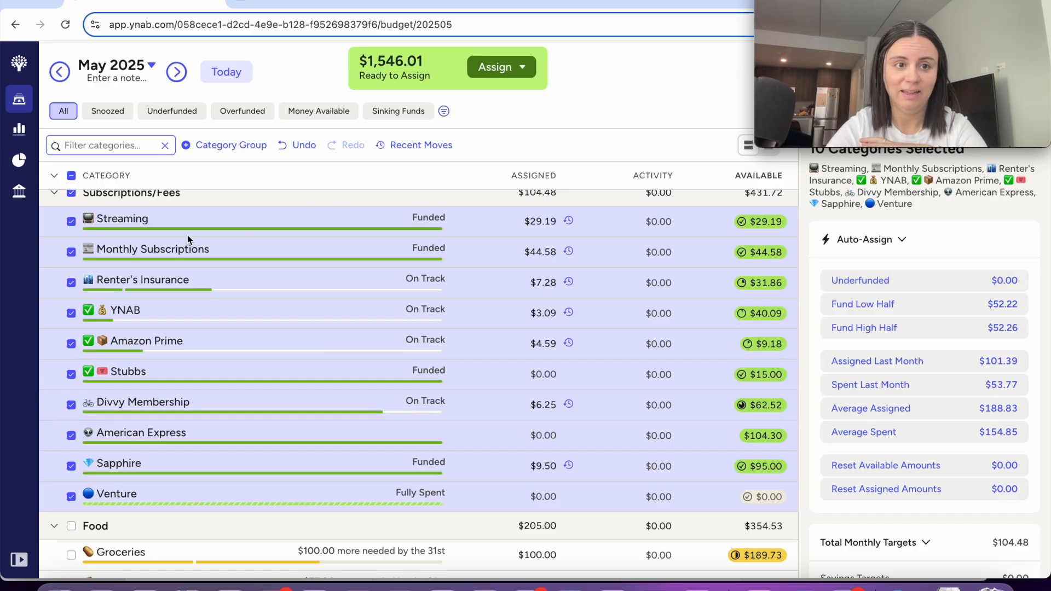
click(71, 192)
Auto-assign the Underfunded amount to all categories in the Food group and clear the selection.
scroll(281, 381, down, 1)
scroll(282, 382, down, 3)
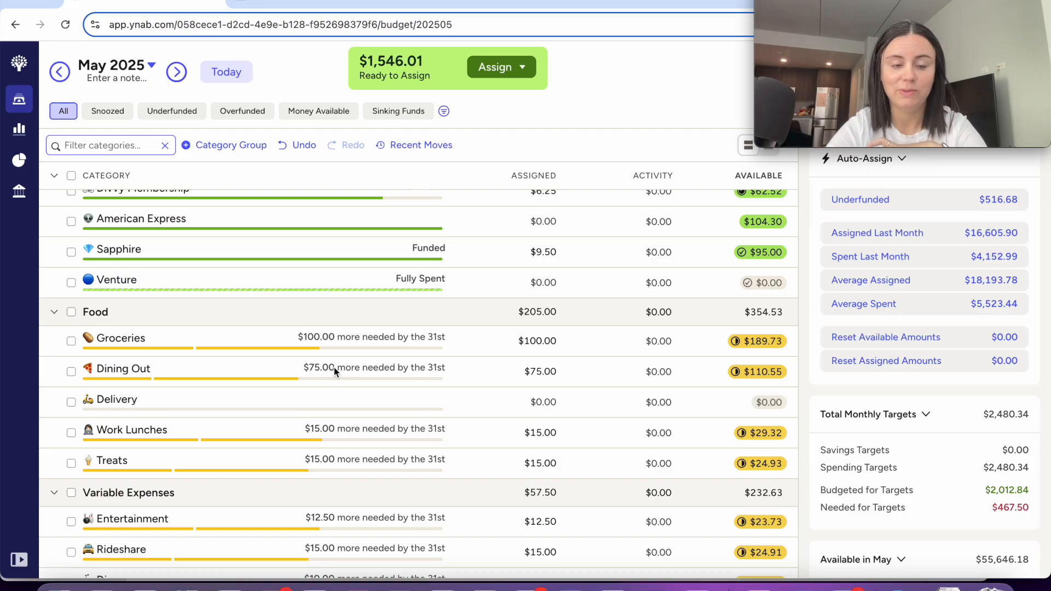
click(70, 312)
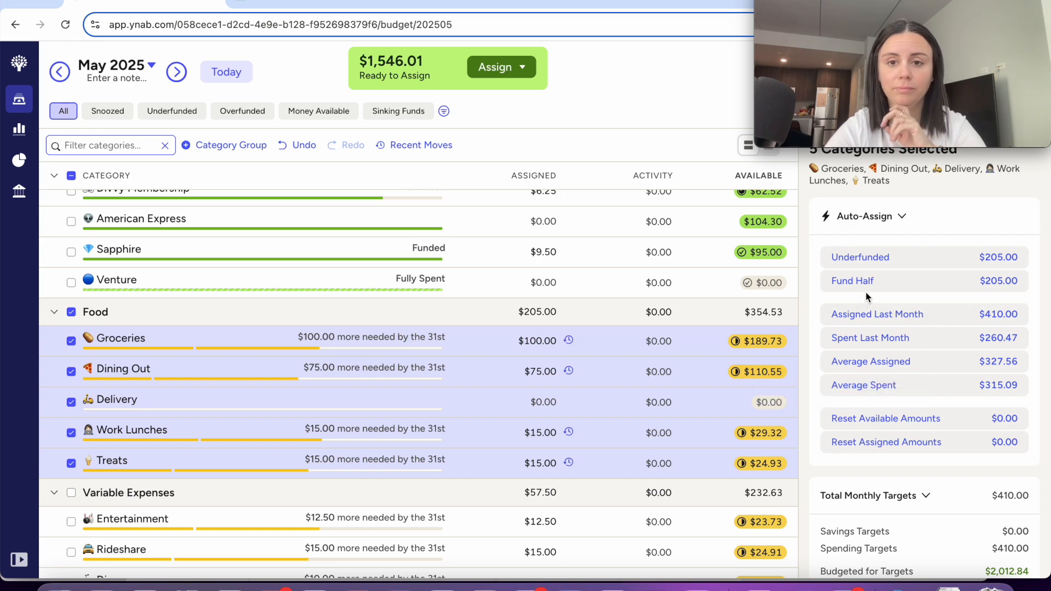
click(926, 261)
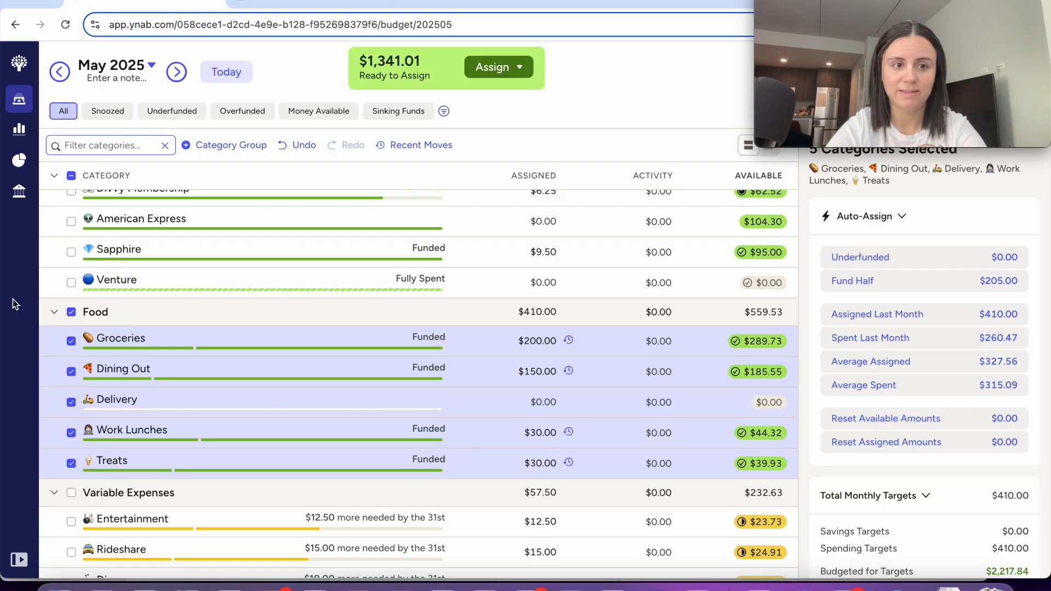
click(70, 312)
Auto-assign the Underfunded amount to all categories in the Variable Expenses group and clear the selection.
scroll(343, 501, down, 5)
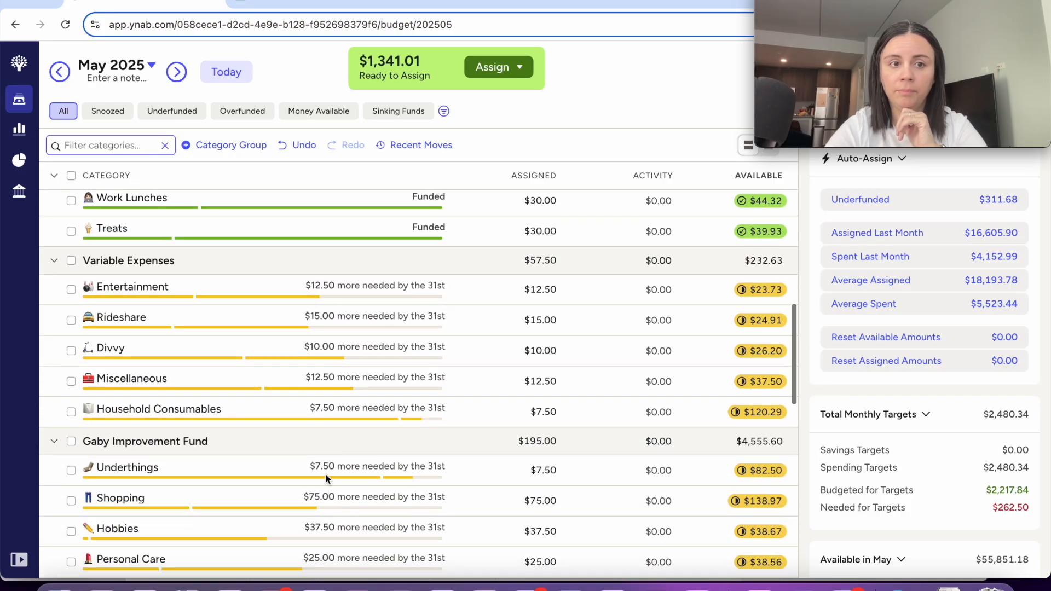
click(71, 260)
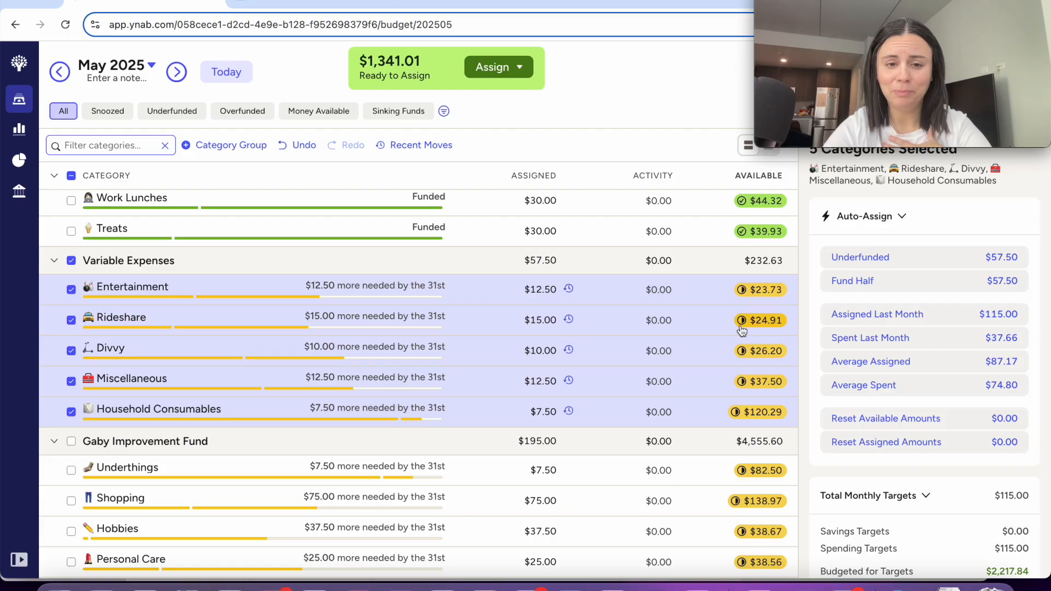
click(905, 261)
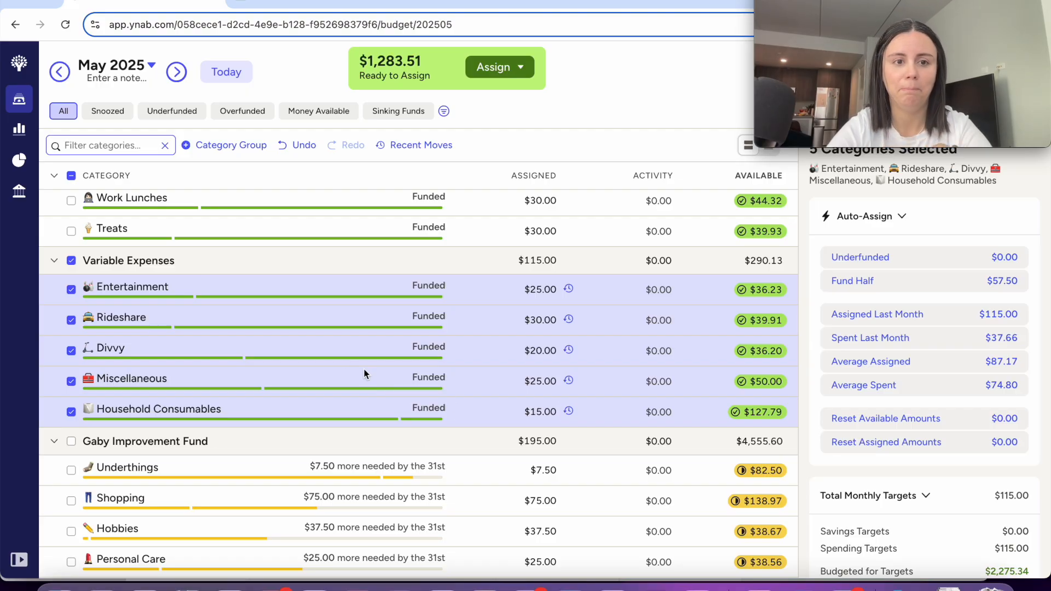
click(71, 261)
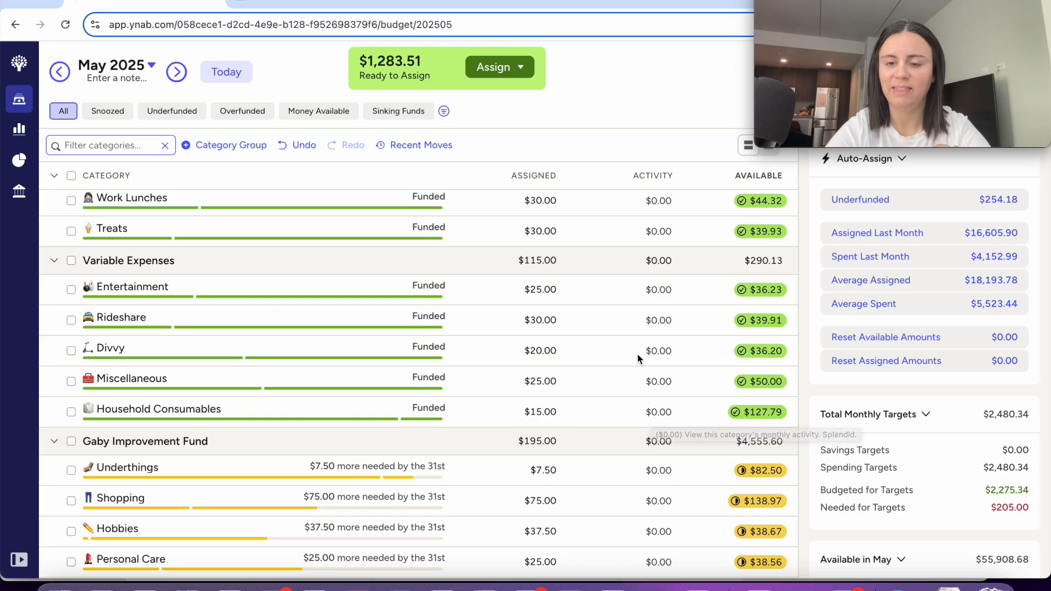
Auto-assign the Underfunded amount to all categories in the Improvement Fund group, from Underthings to Solo Trip, and clear the selection.
scroll(638, 354, down, 3)
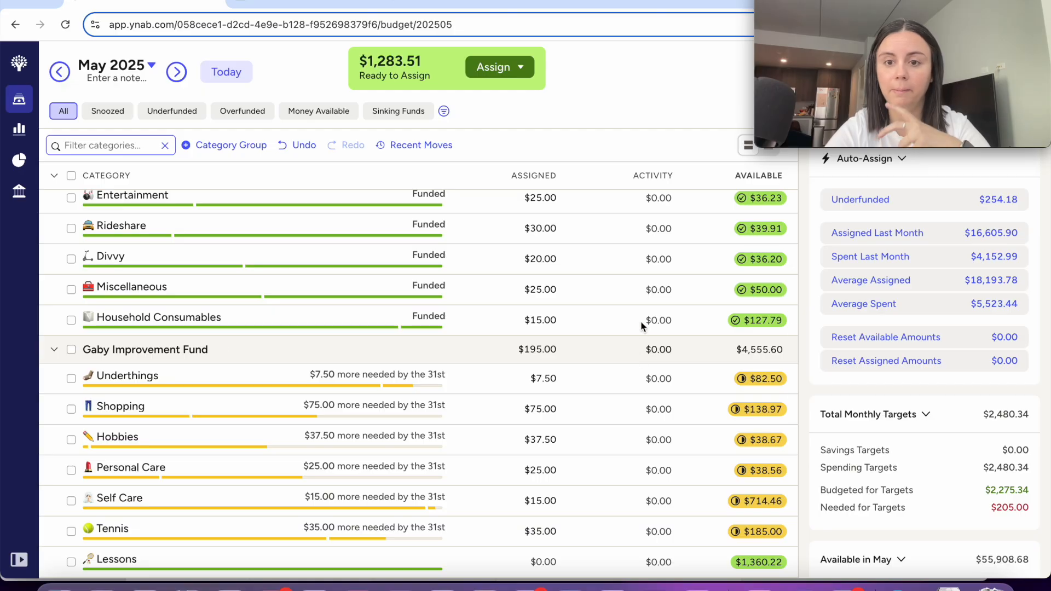
scroll(624, 376, down, 1)
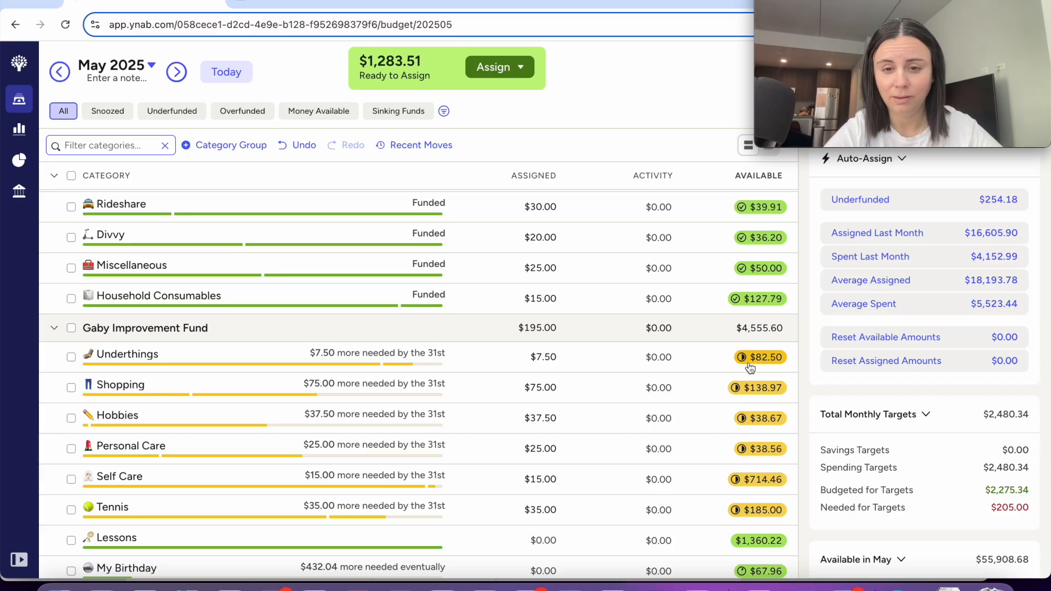
mouse_move(750, 368)
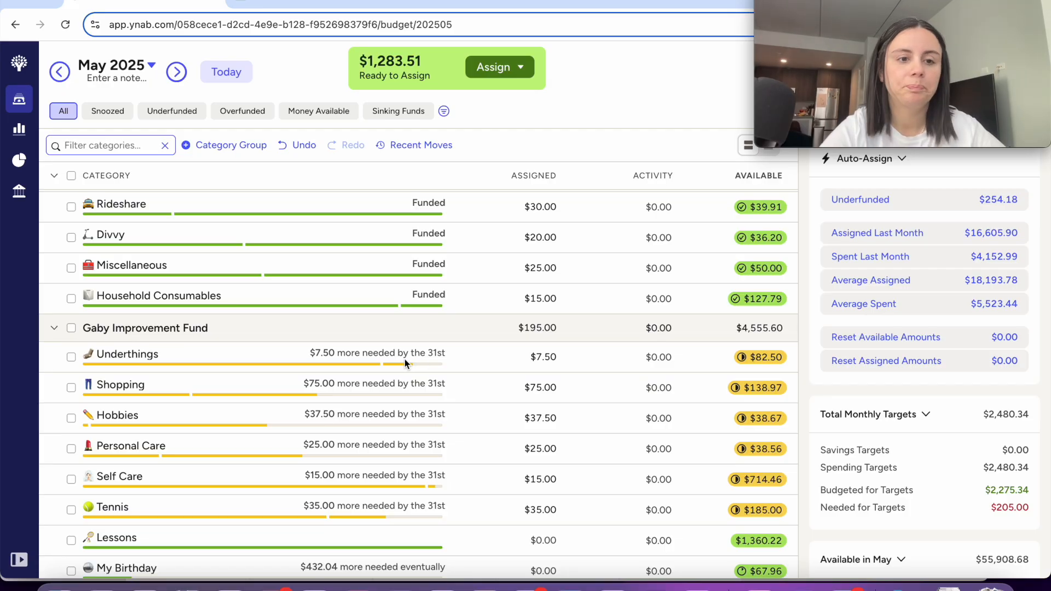
click(72, 328)
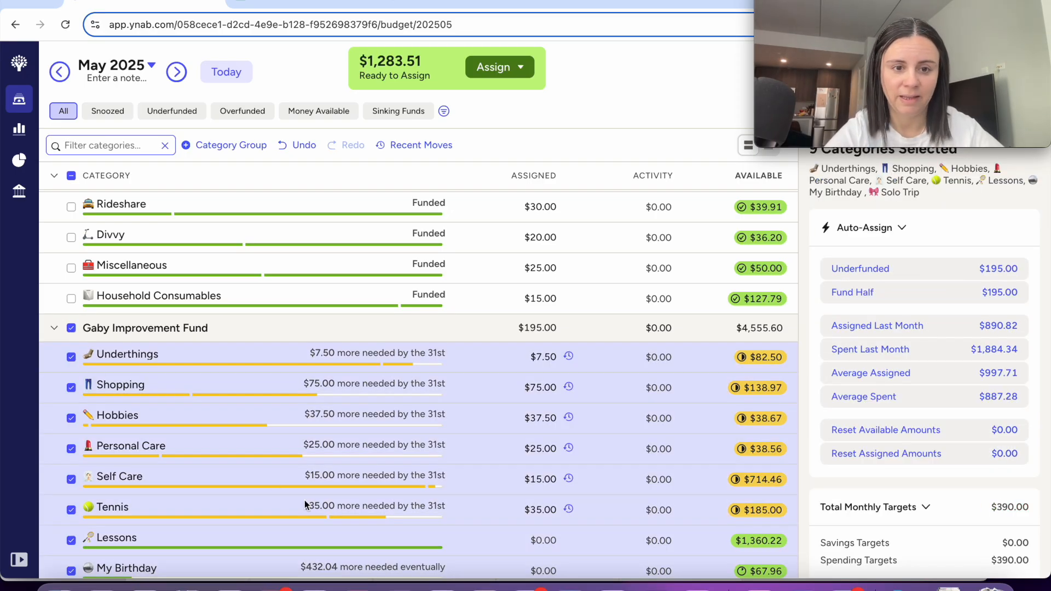
scroll(305, 500, down, 2)
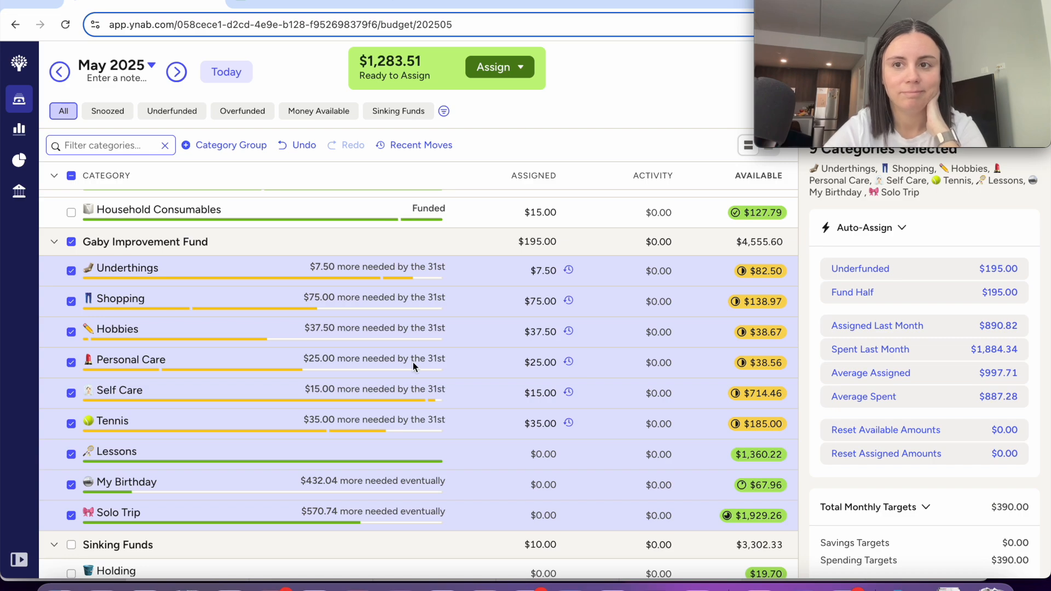
scroll(414, 366, down, 3)
scroll(414, 366, up, 3)
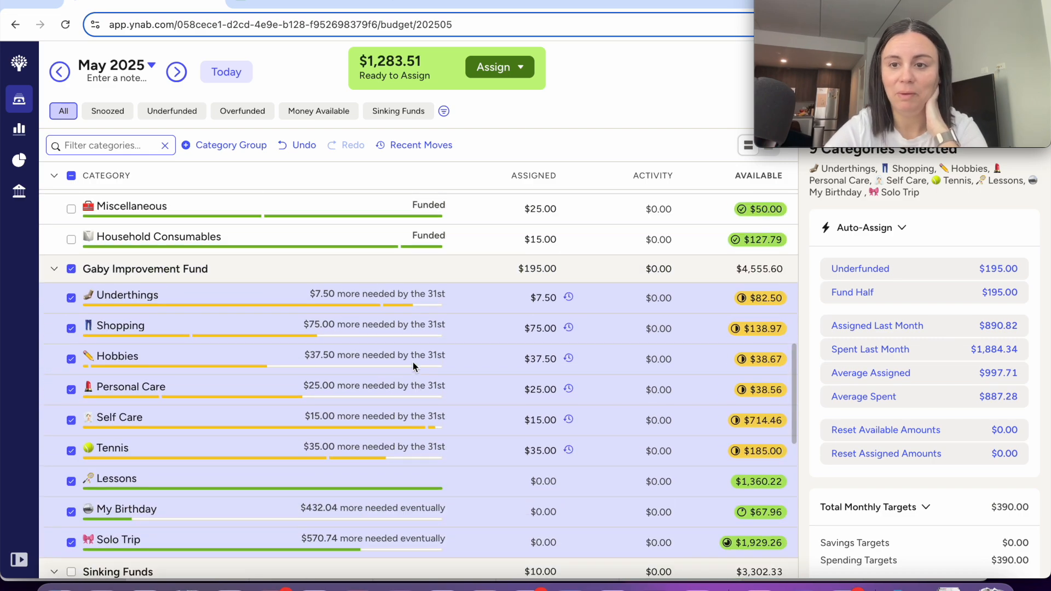
click(859, 270)
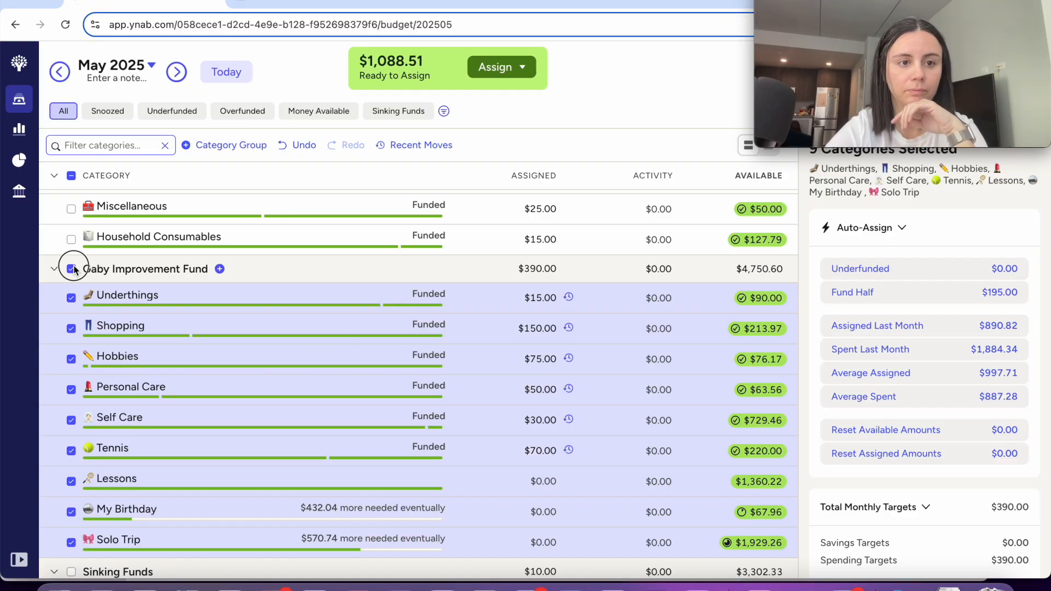
click(71, 269)
Auto-assign the Underfunded amount to all categories in the Sinking Funds group and clear the selection.
scroll(218, 375, down, 6)
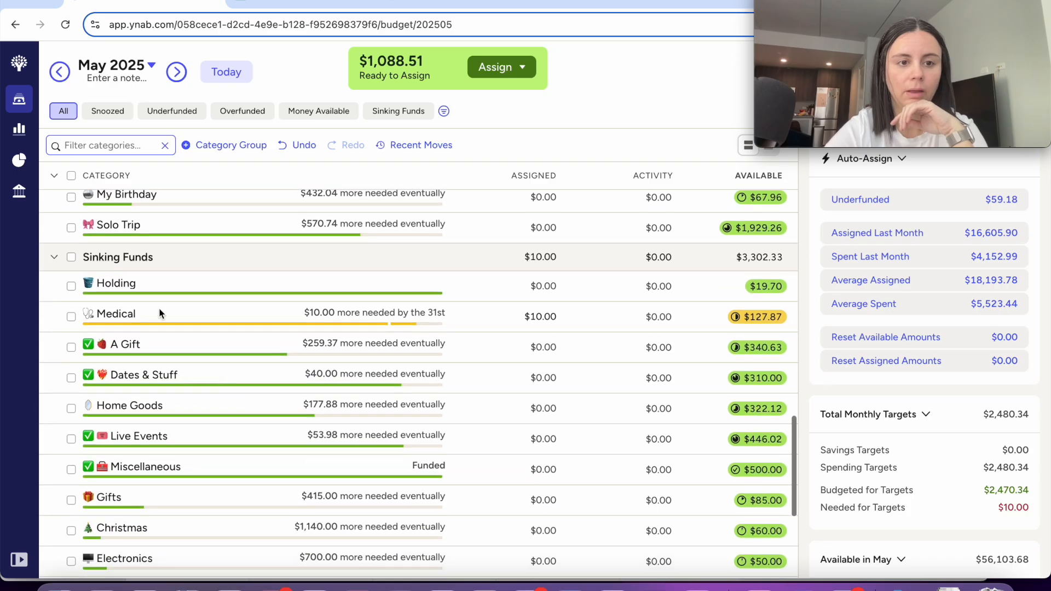
click(71, 256)
click(927, 285)
click(71, 258)
Inspect the Credit Card Payments group's underfunding and trace it to the overspent Other Reimbursements category in April 2025.
scroll(71, 383, down, 5)
click(71, 509)
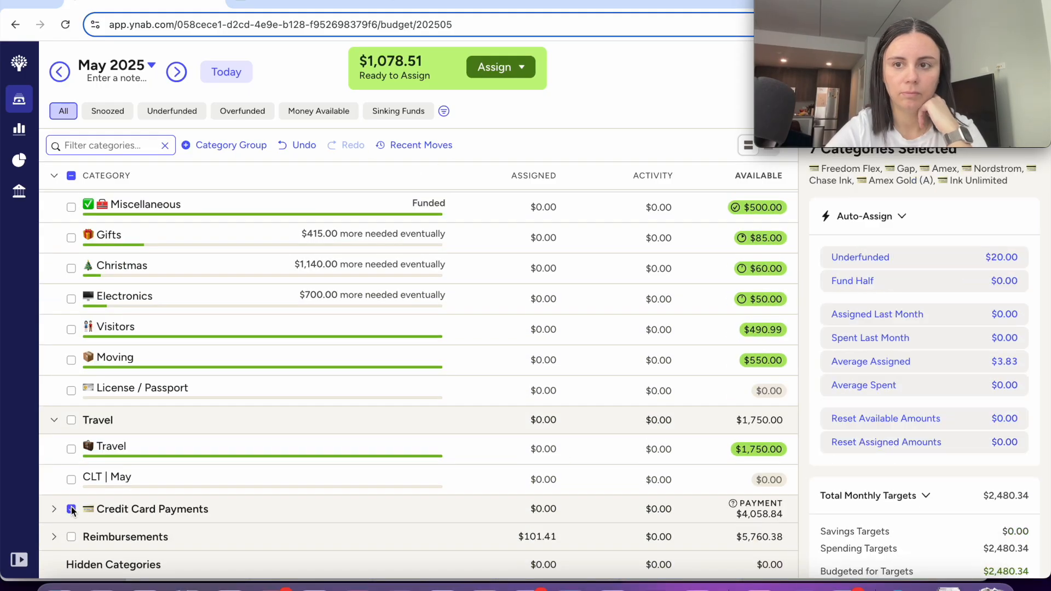
scroll(91, 366, up, 20)
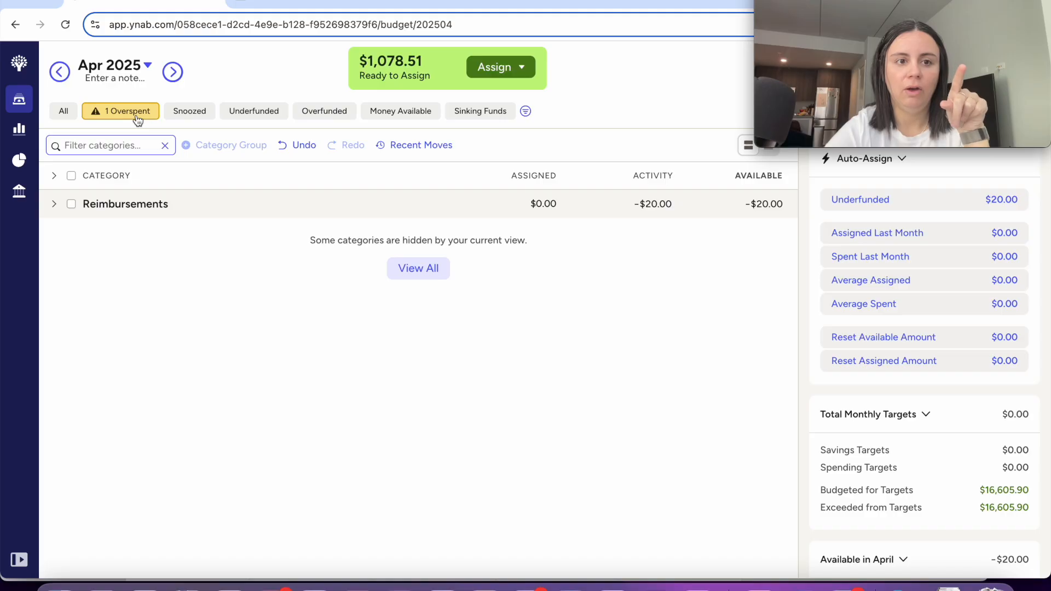
click(53, 205)
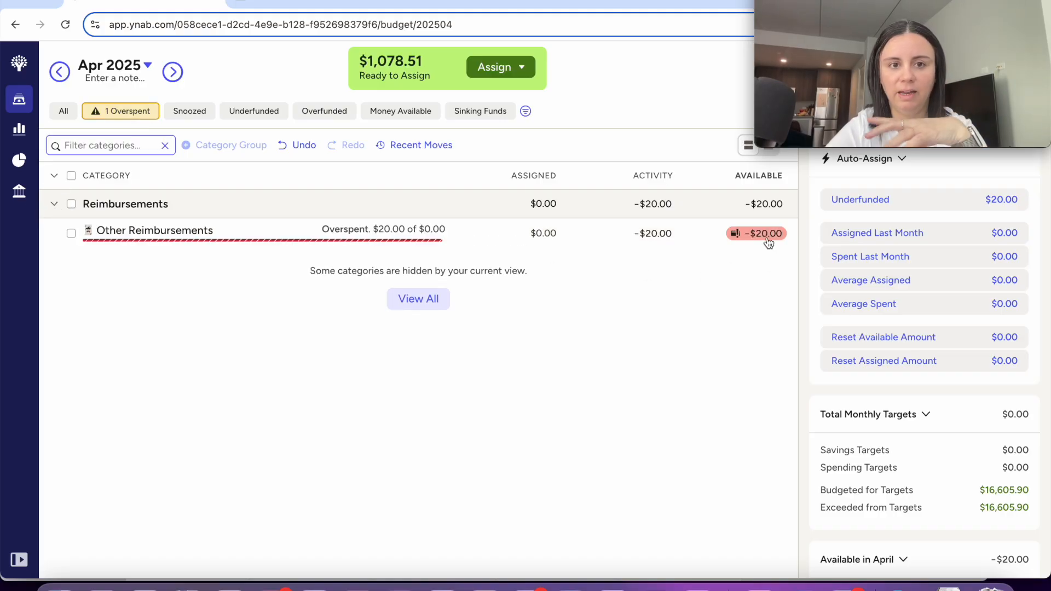
mouse_move(769, 241)
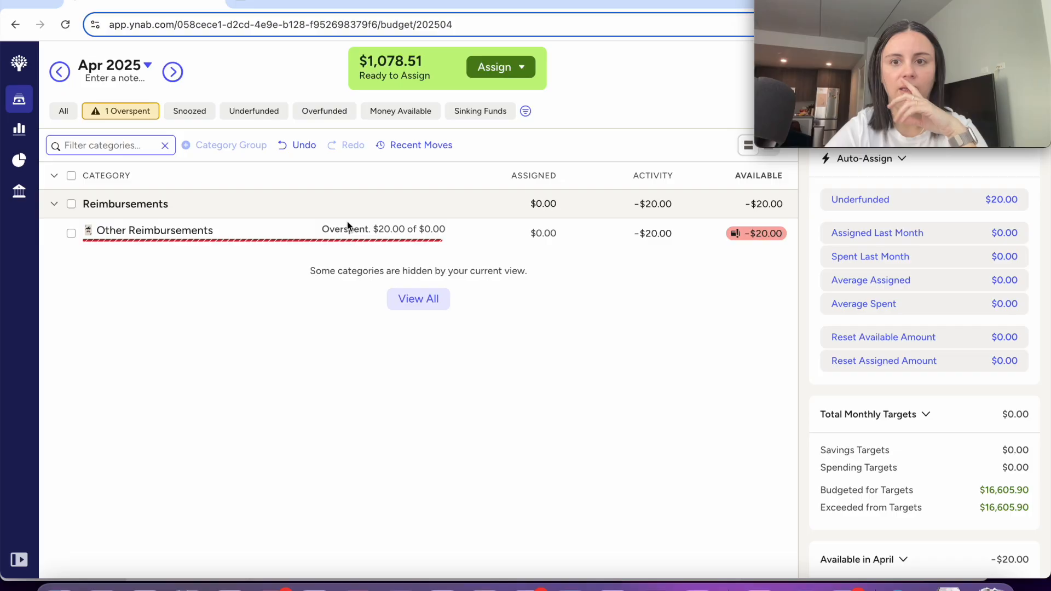
Show all April 2025 categories and review assigned, activity and available amounts from Save/Invest through Variable Expenses.
click(64, 111)
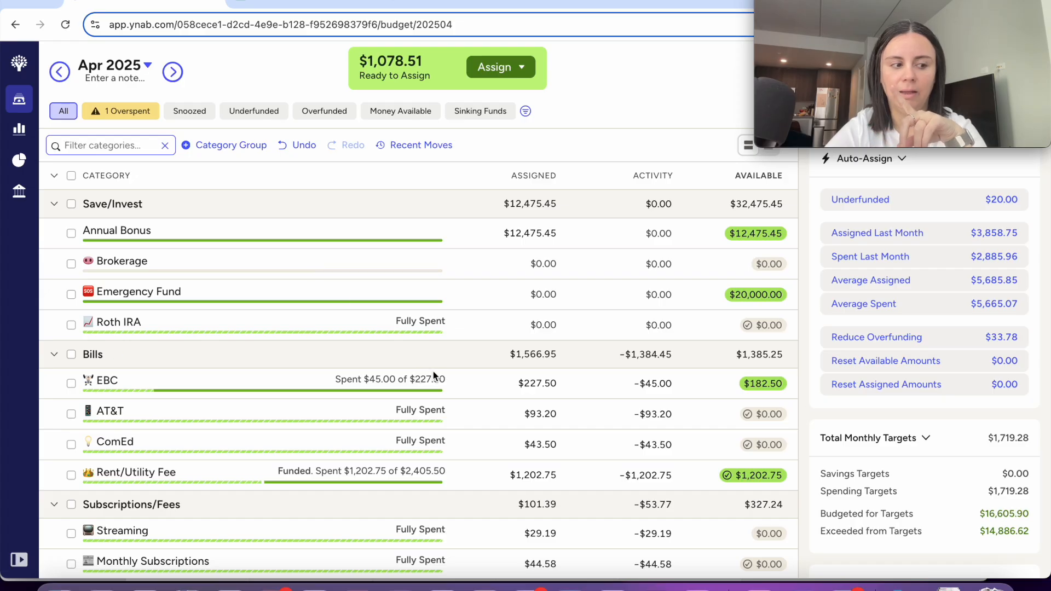
click(531, 447)
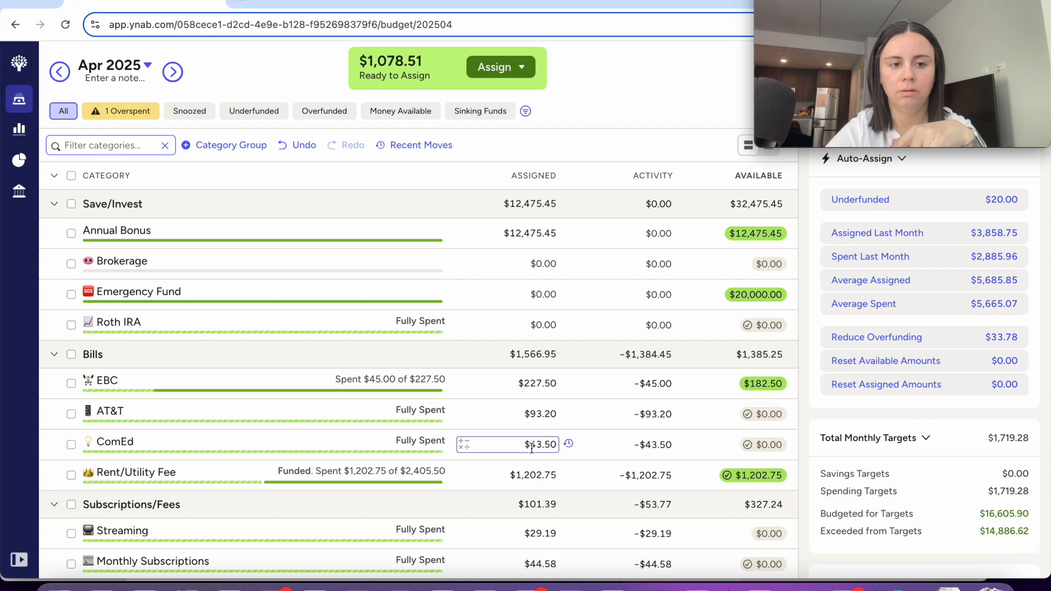
scroll(531, 447, down, 3)
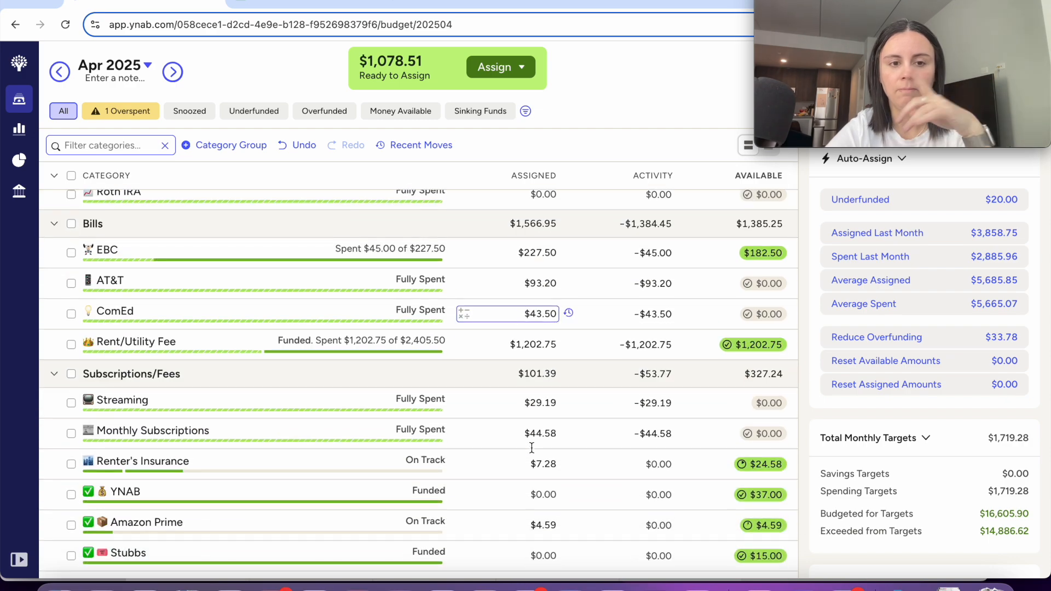
scroll(531, 448, down, 1)
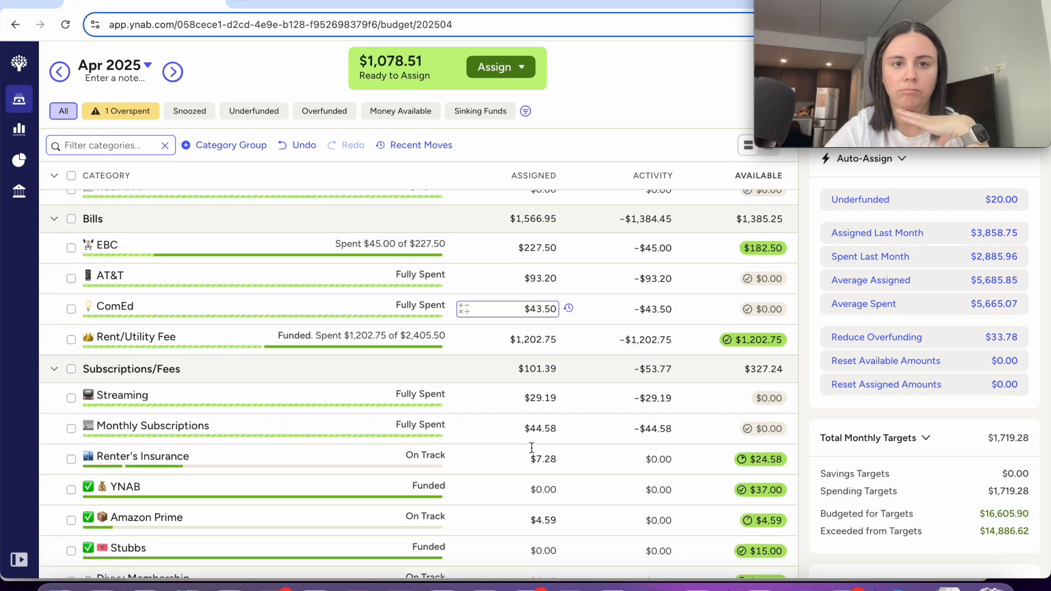
scroll(531, 448, up, 3)
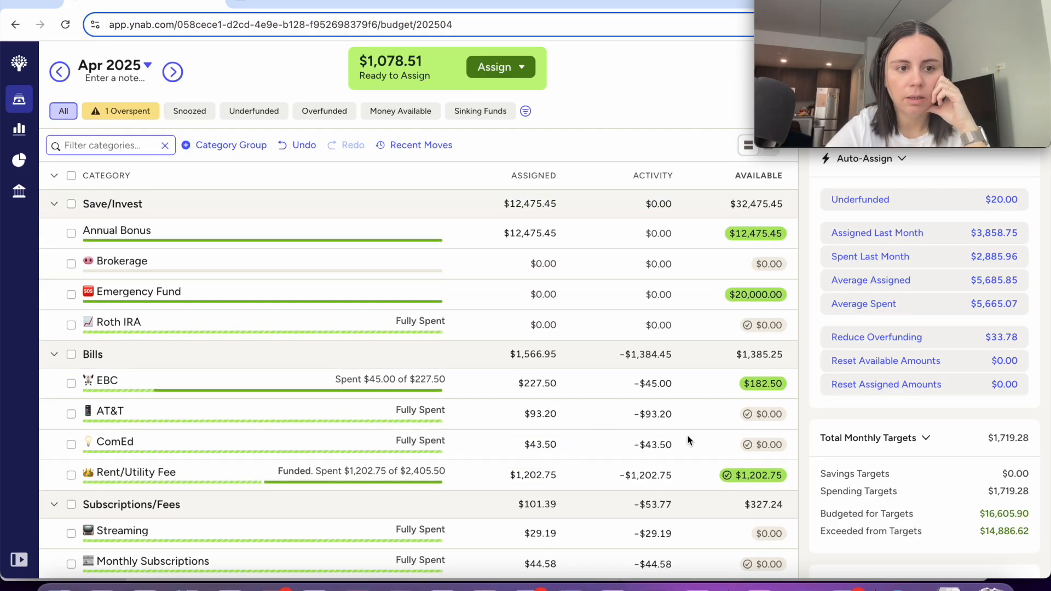
scroll(687, 438, down, 3)
scroll(687, 440, down, 5)
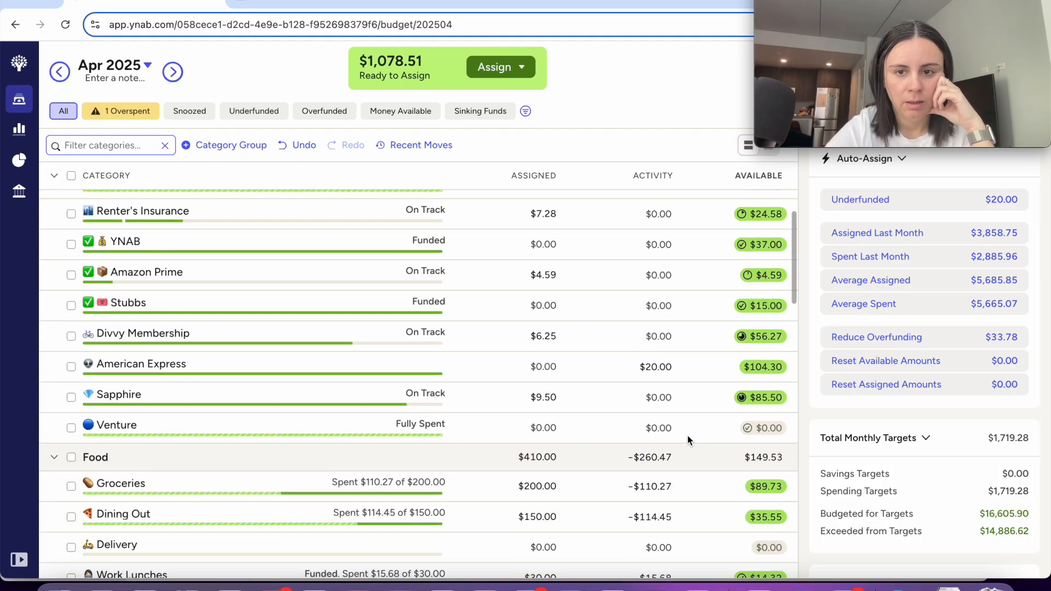
scroll(687, 439, down, 3)
scroll(688, 440, down, 1)
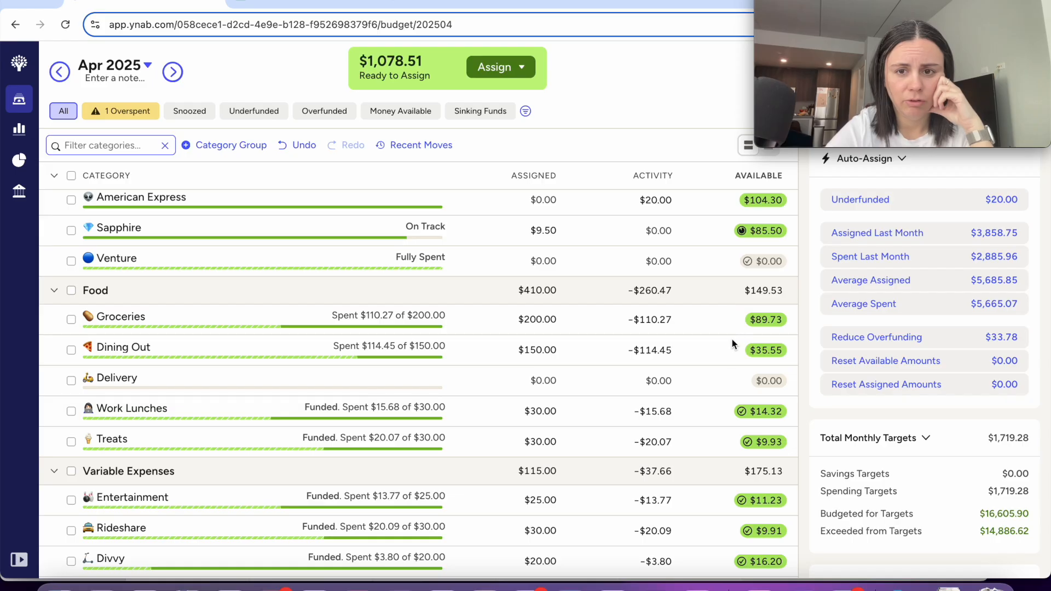
scroll(732, 419, down, 3)
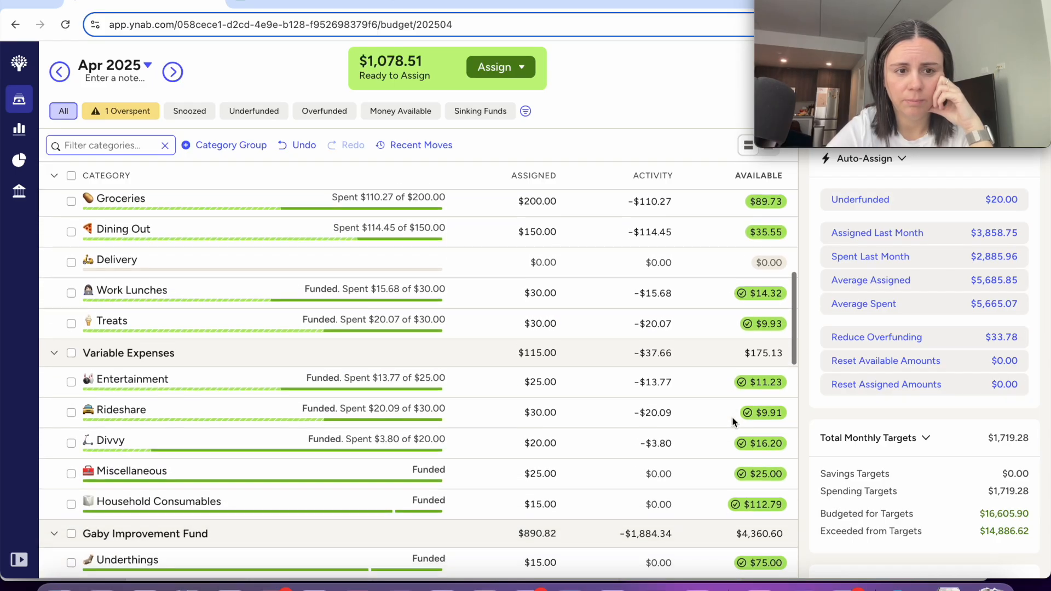
Inspect the April 2025 activity of the Rideshare and Divvy categories to find bike rides filed under Rideshare.
click(653, 374)
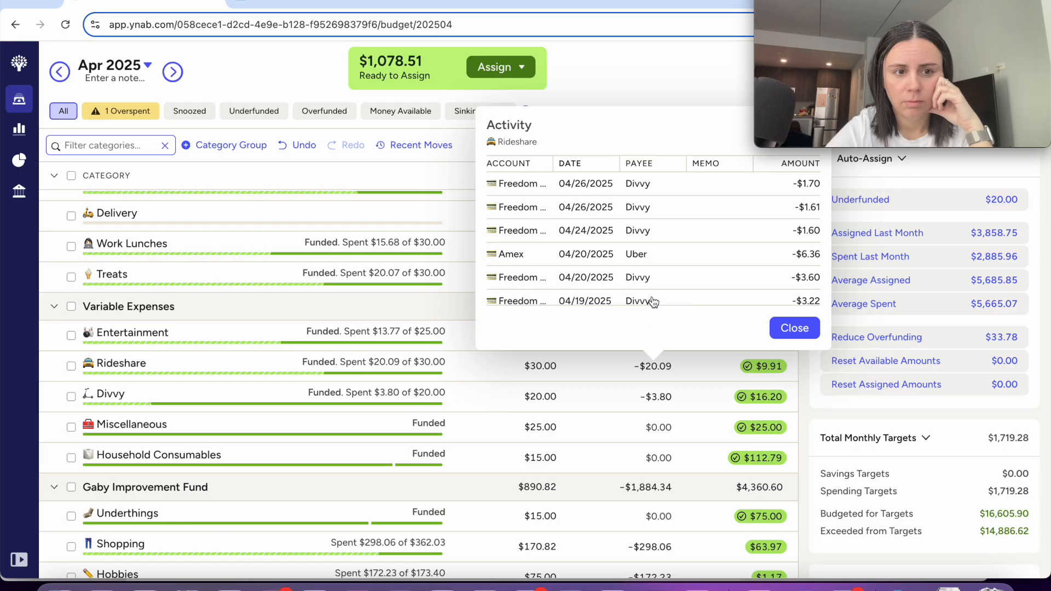
scroll(680, 267, down, 1)
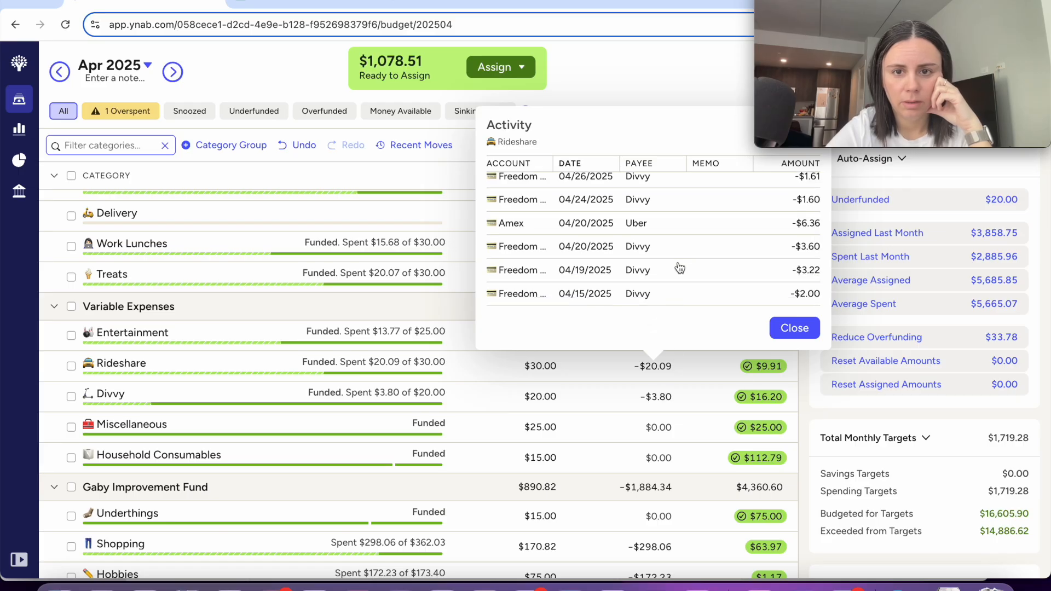
click(663, 398)
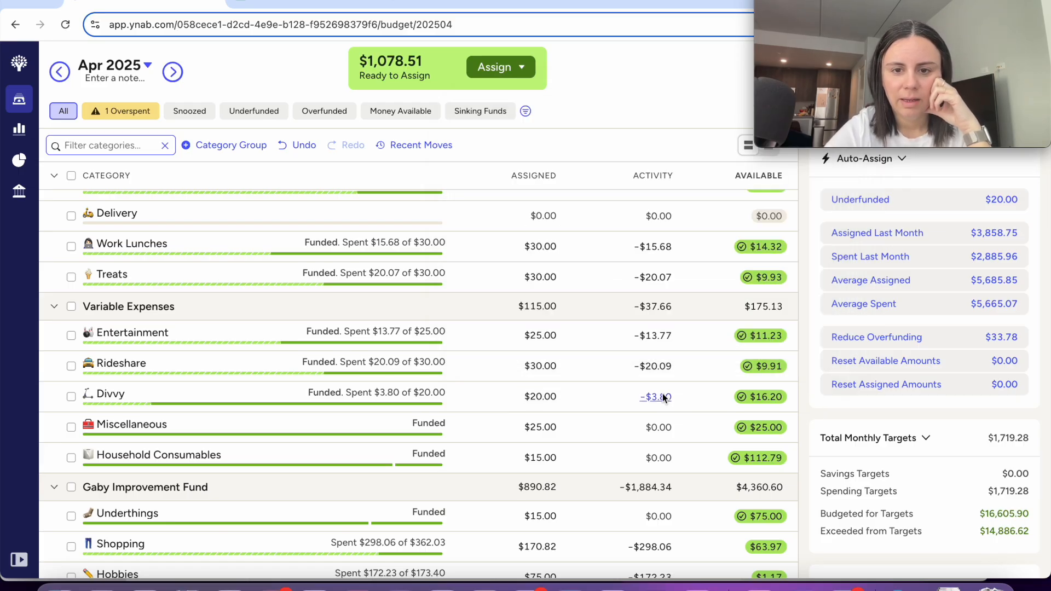
click(663, 398)
click(803, 556)
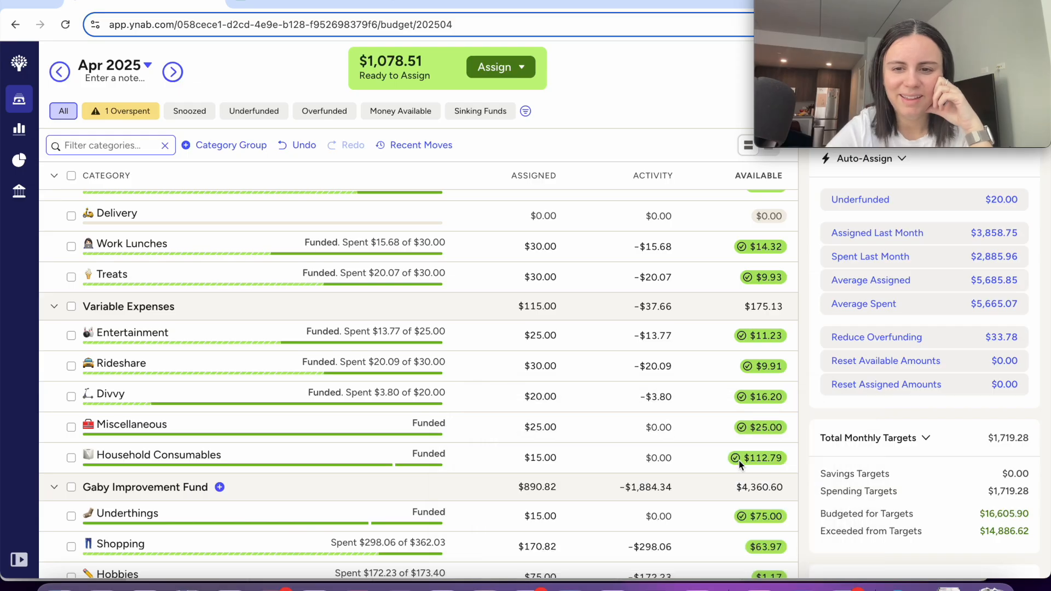
click(659, 368)
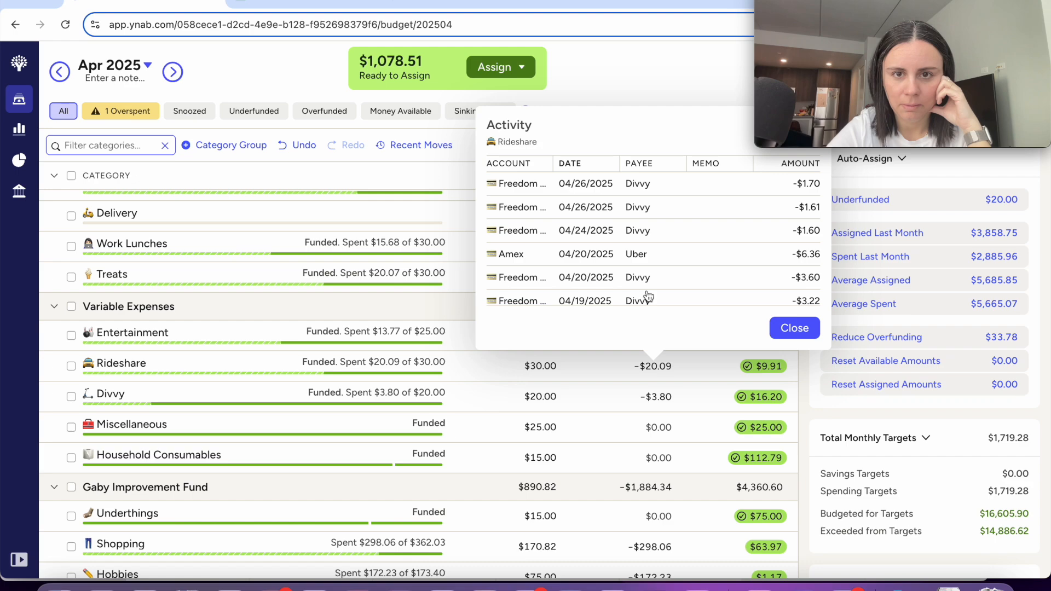
click(794, 334)
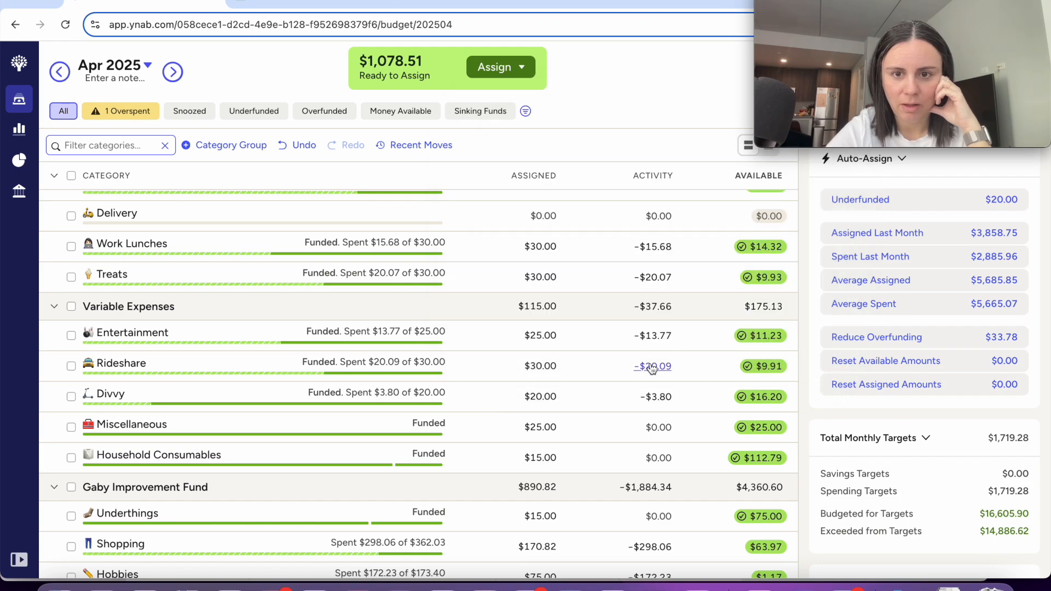
click(651, 368)
click(794, 329)
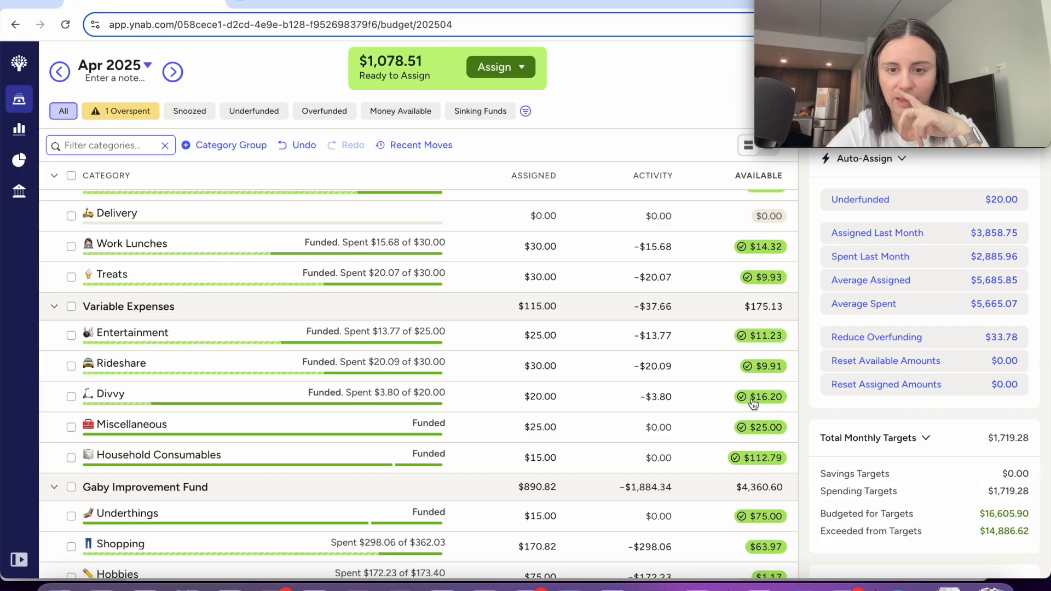
Open the latest Divvy transaction from the Rideshare activity and recategorize the Rideshare line of its $3.40 split as Divvy.
click(659, 370)
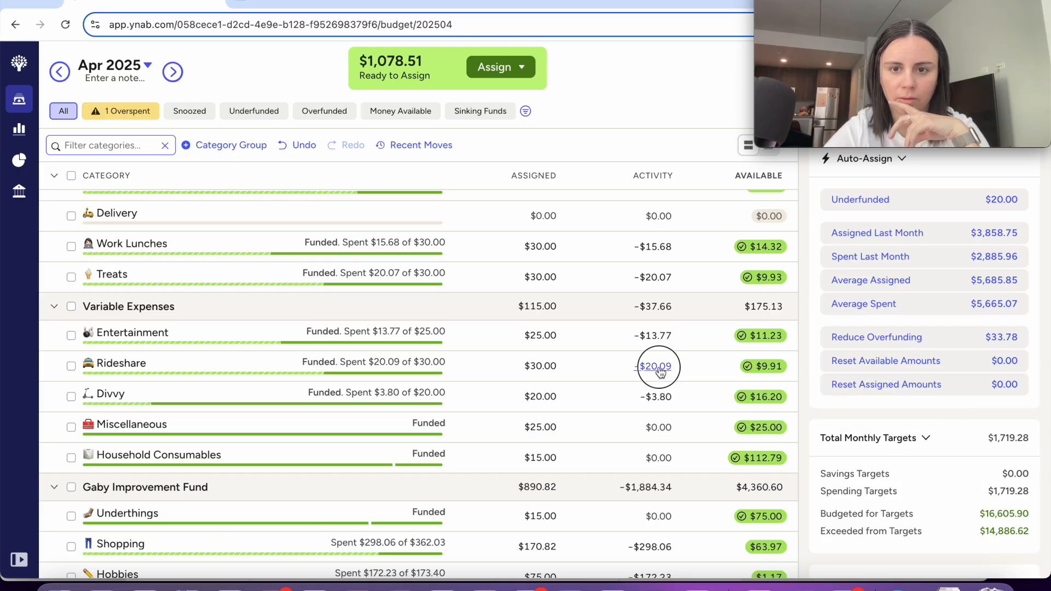
click(639, 188)
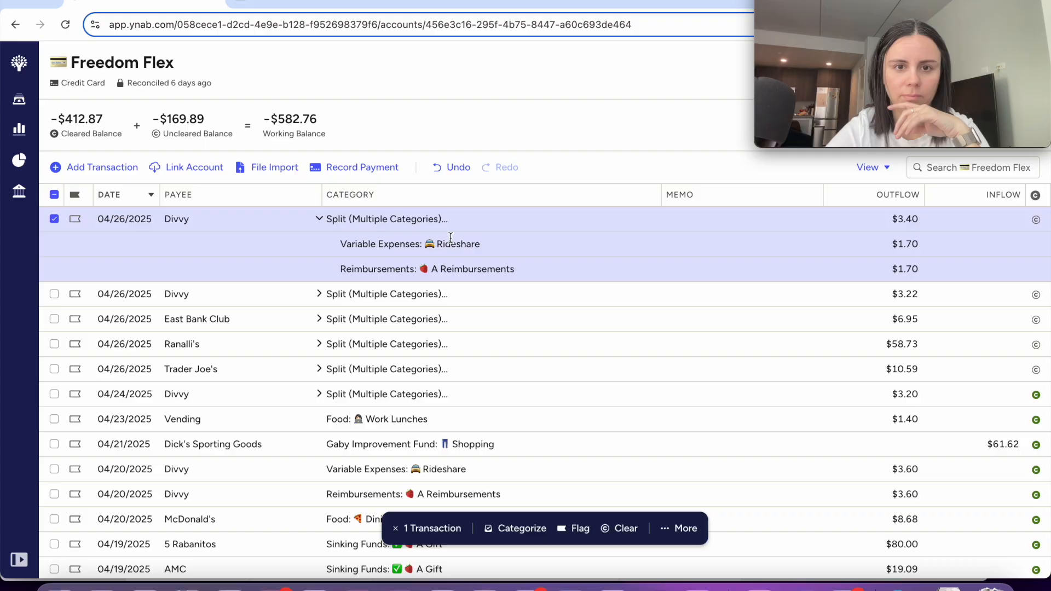
click(451, 242)
text(DIVV)
key(Return)
click(1001, 369)
Recategorize the Rideshare line of the 04/26/2025 Divvy split for $3.22 as Divvy.
click(319, 344)
double_click(405, 368)
text(DIVV)
click(1011, 448)
click(324, 344)
click(943, 445)
Recategorize the Rideshare line of the 04/24/2025 Divvy split for $3.20 as Divvy.
scroll(464, 343, down, 3)
click(319, 329)
double_click(443, 352)
text(DIVV)
click(1000, 430)
Recategorize the 04/20/2025 Divvy transaction for $3.60 and the 04/19/2025 one for $3.22 from Rideshare to Divvy.
click(456, 340)
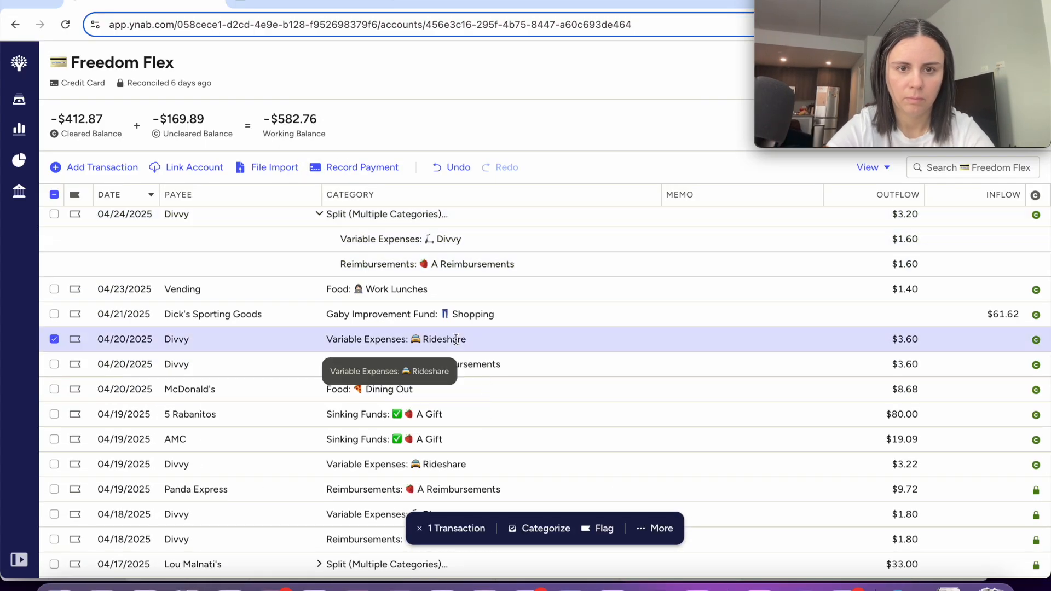
click(455, 340)
text(DIV)
click(1000, 365)
scroll(493, 378, down, 2)
double_click(492, 385)
text(DIV)
click(1006, 415)
Recategorize the 04/15/2025 Divvy transaction for $2.00 from Rideshare to Divvy and check the older transactions.
double_click(492, 344)
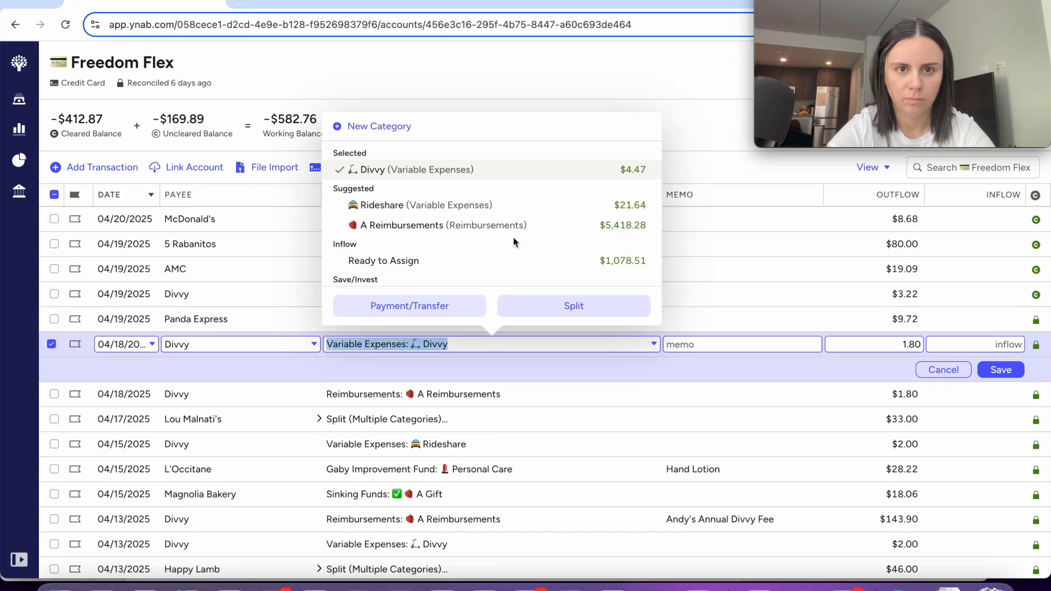
click(1017, 371)
scroll(436, 389, down, 1)
double_click(436, 381)
text(DIV)
click(1011, 403)
scroll(450, 442, down, 3)
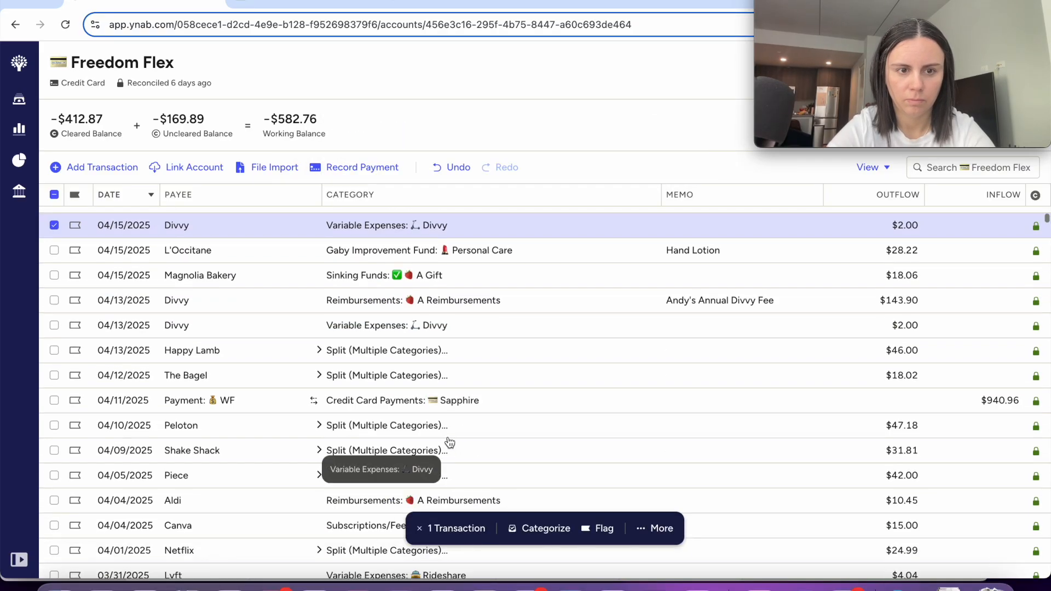
scroll(450, 443, down, 2)
Return to the April 2025 budget and check the Rideshare activity and the Divvy category's available balance.
click(19, 99)
scroll(704, 301, down, 10)
click(659, 296)
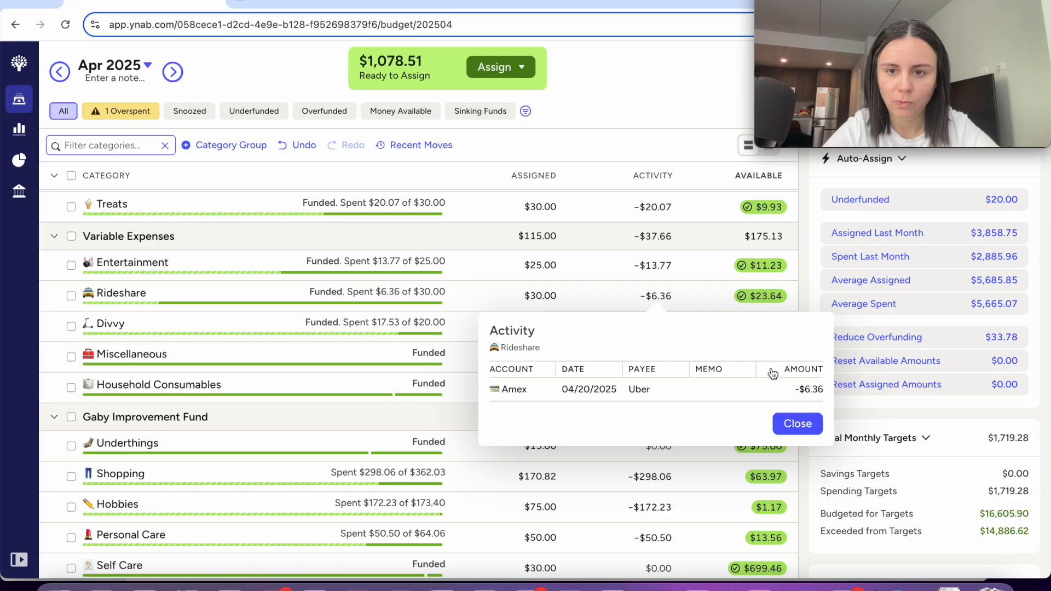
click(797, 425)
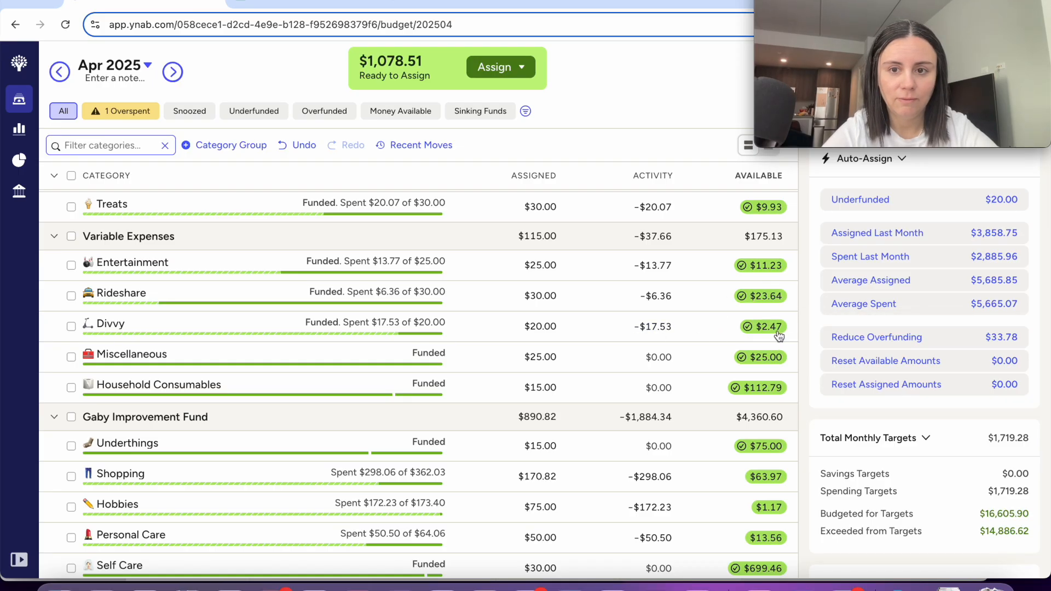
mouse_move(778, 336)
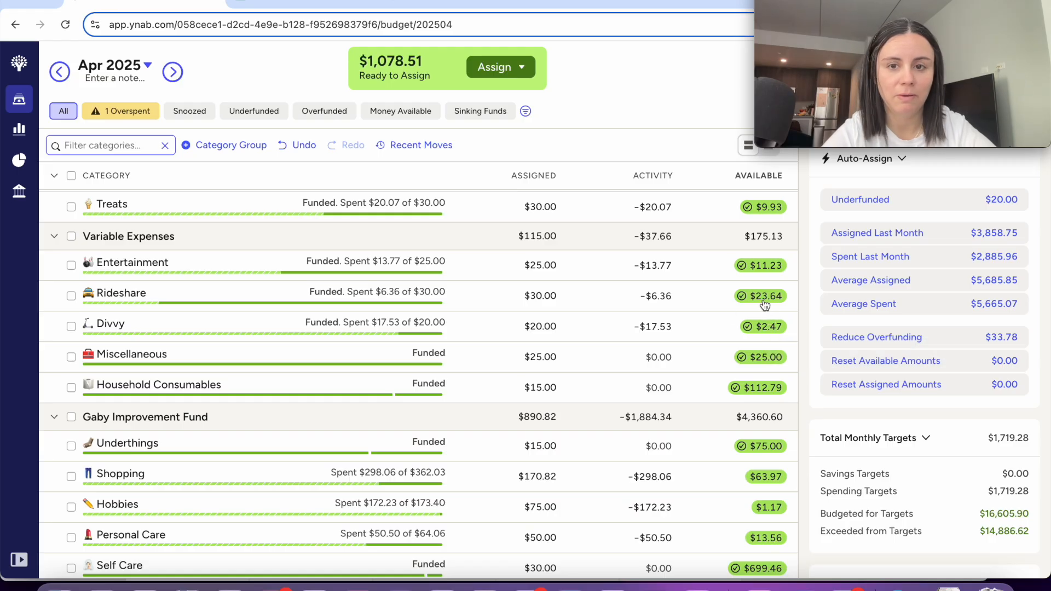
Review the April 2025 Improvement Fund and Sinking Funds categories and switch to Notes to consult the Sinking Funds table.
scroll(700, 312, down, 3)
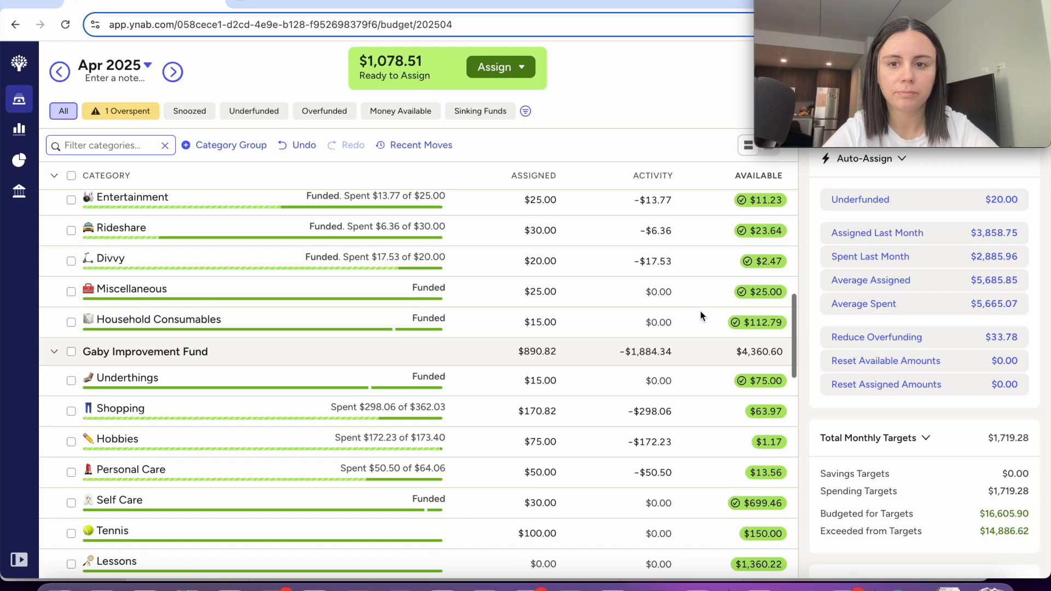
scroll(701, 313, down, 2)
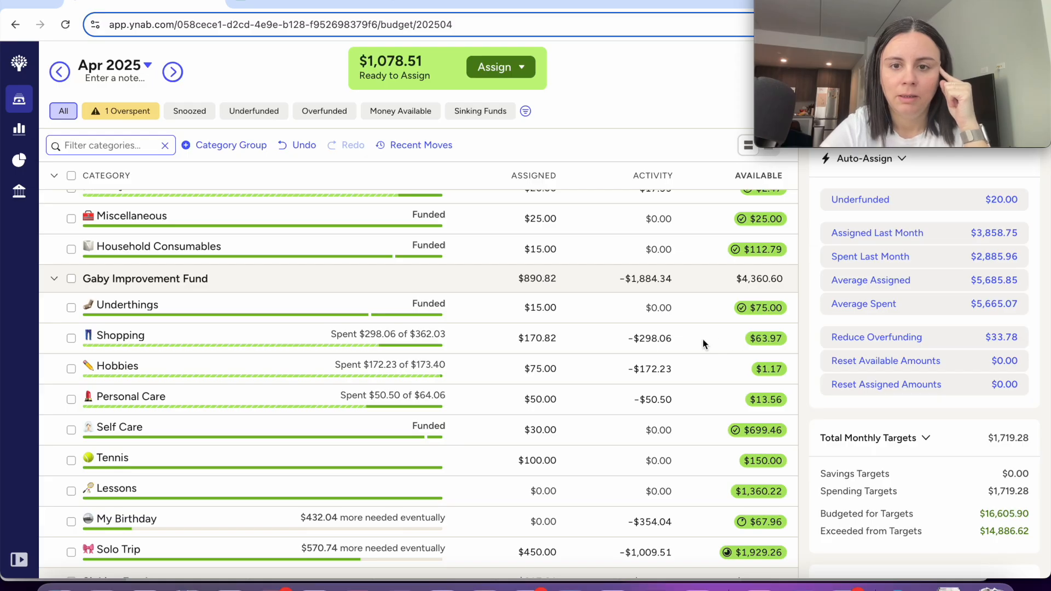
scroll(679, 341, down, 1)
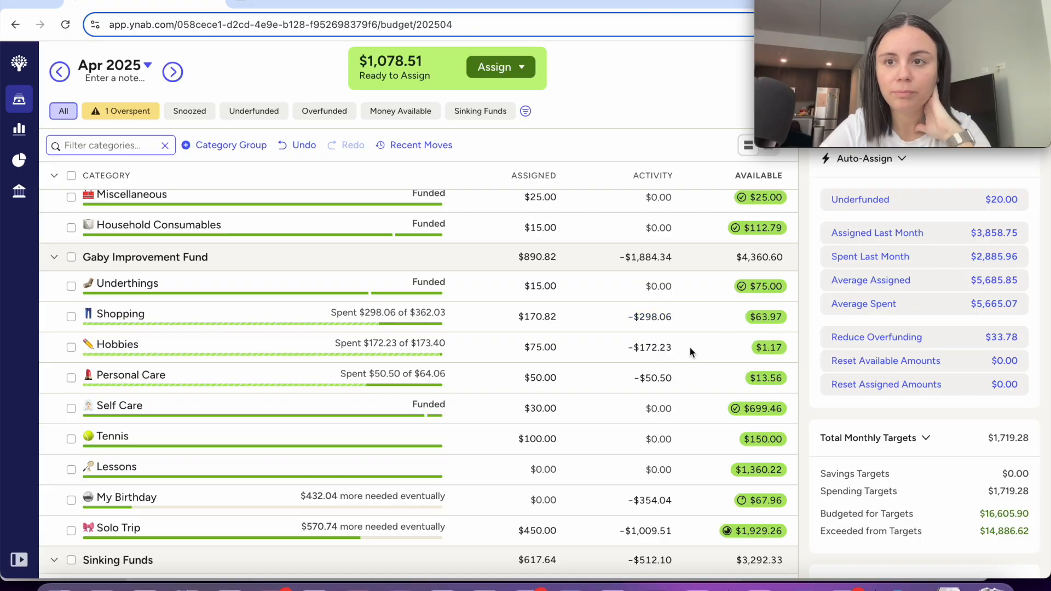
scroll(690, 347, down, 1)
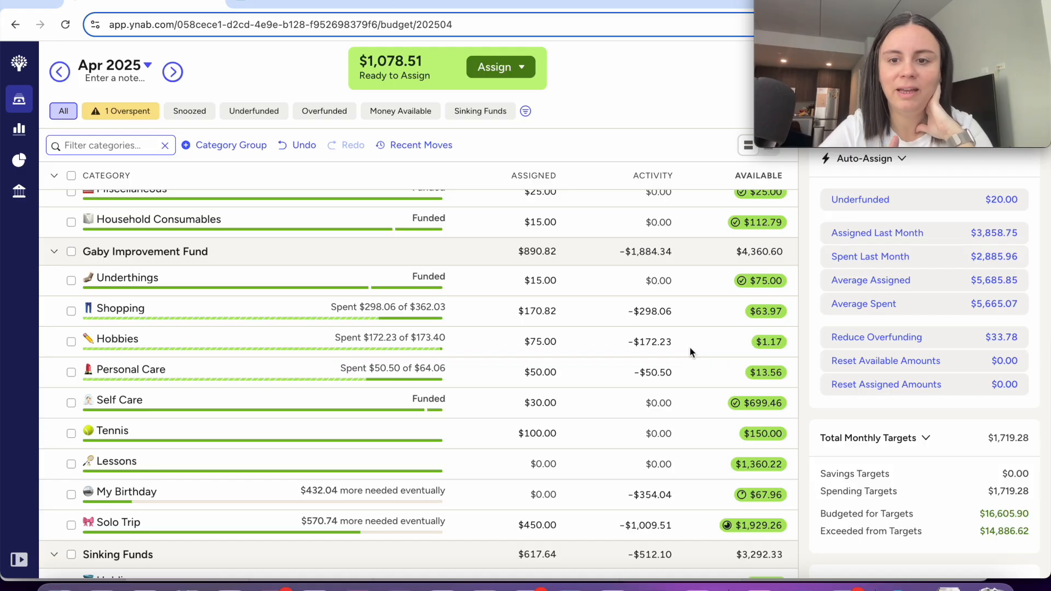
scroll(690, 347, down, 2)
scroll(689, 352, down, 5)
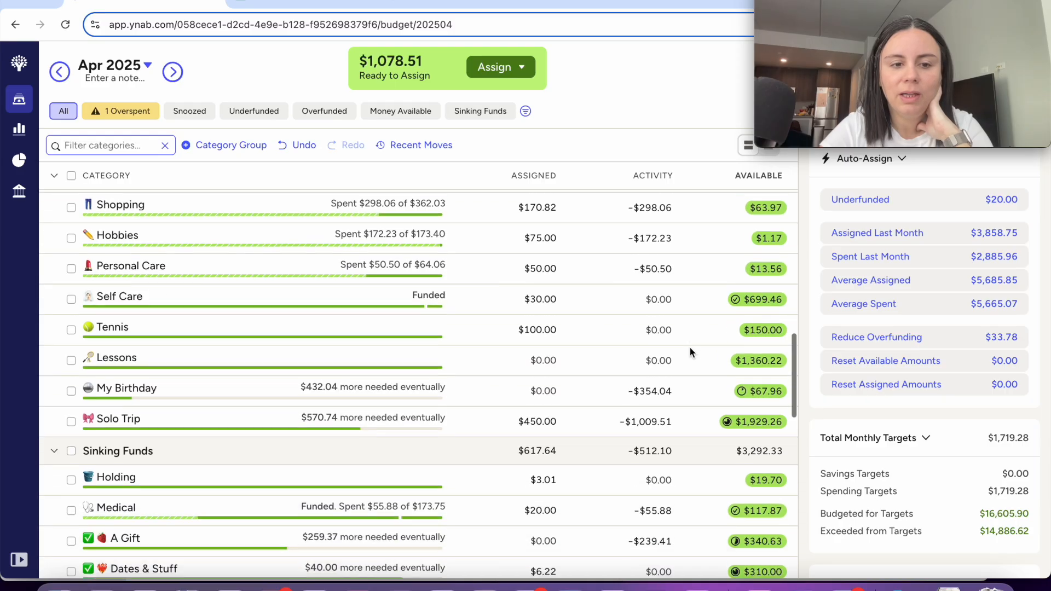
scroll(689, 350, down, 1)
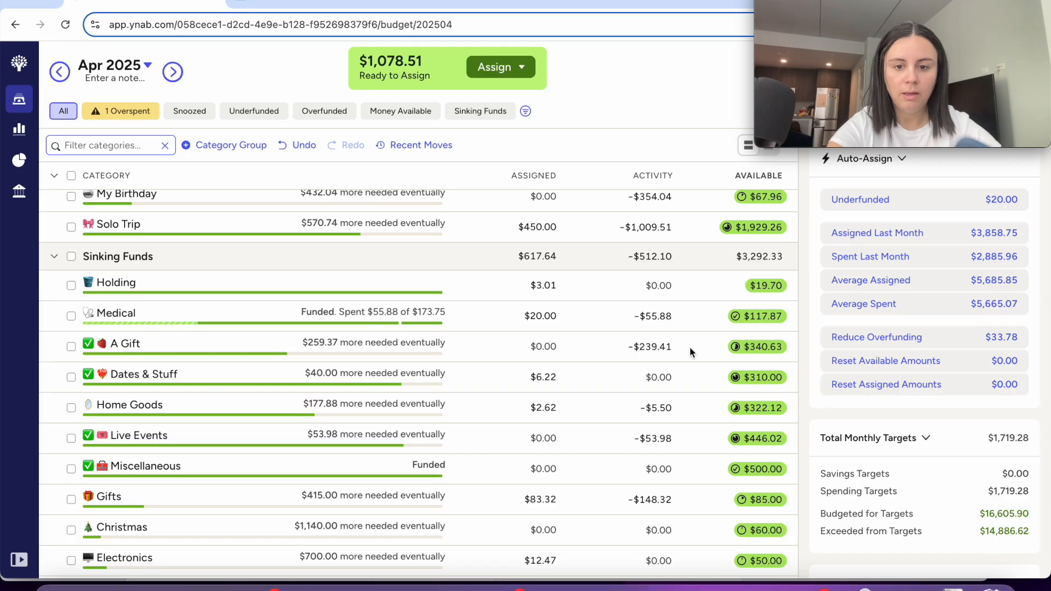
click(465, 584)
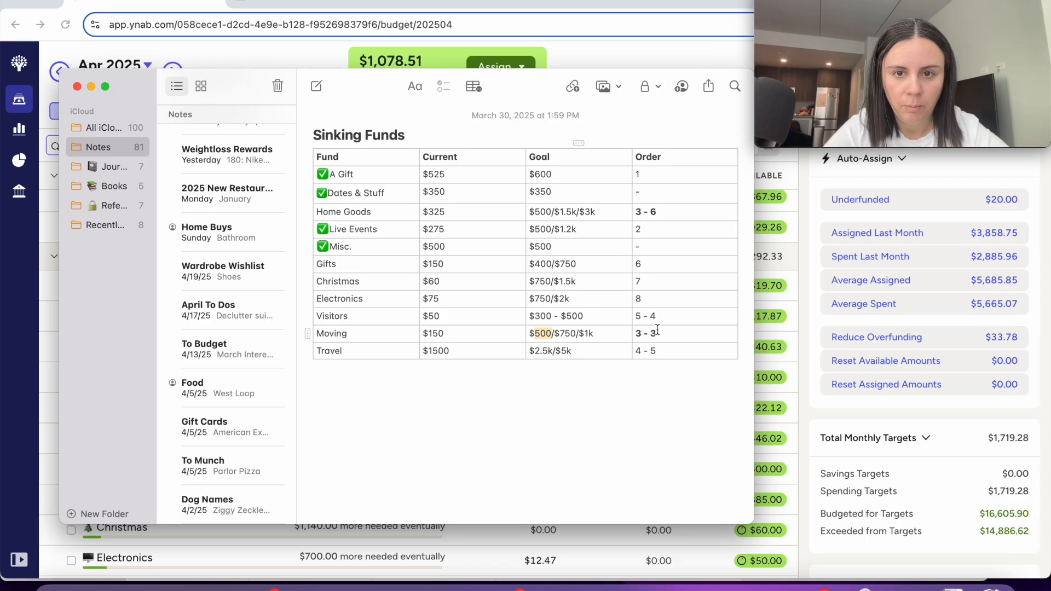
Compare the Moving row in the Sinking Funds note with its April 2025 budget category and mark Moving with ✅ in the note.
drag(653, 330, 566, 335)
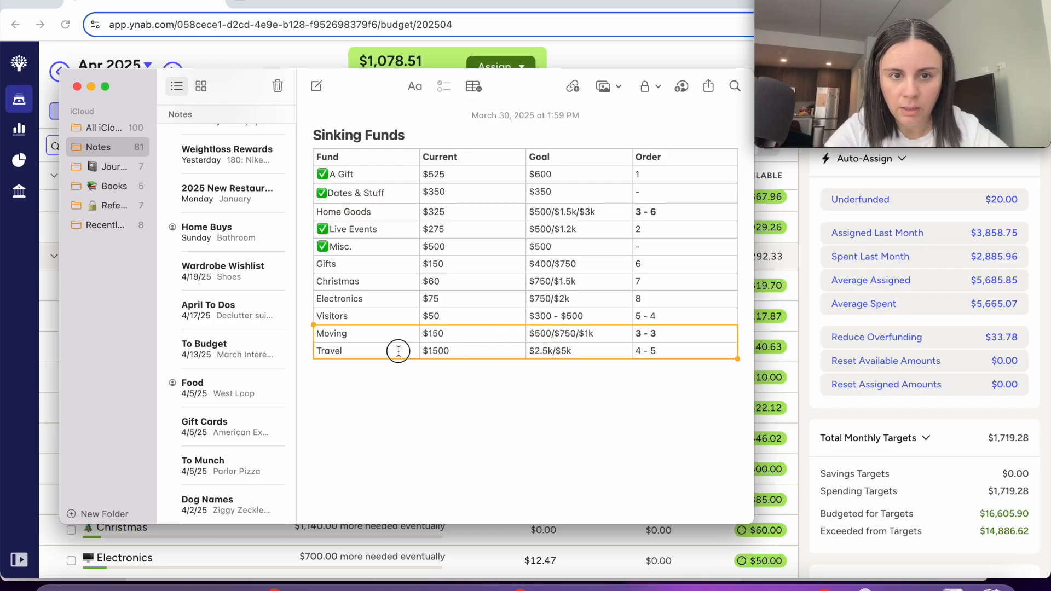
click(694, 548)
scroll(694, 549, down, 3)
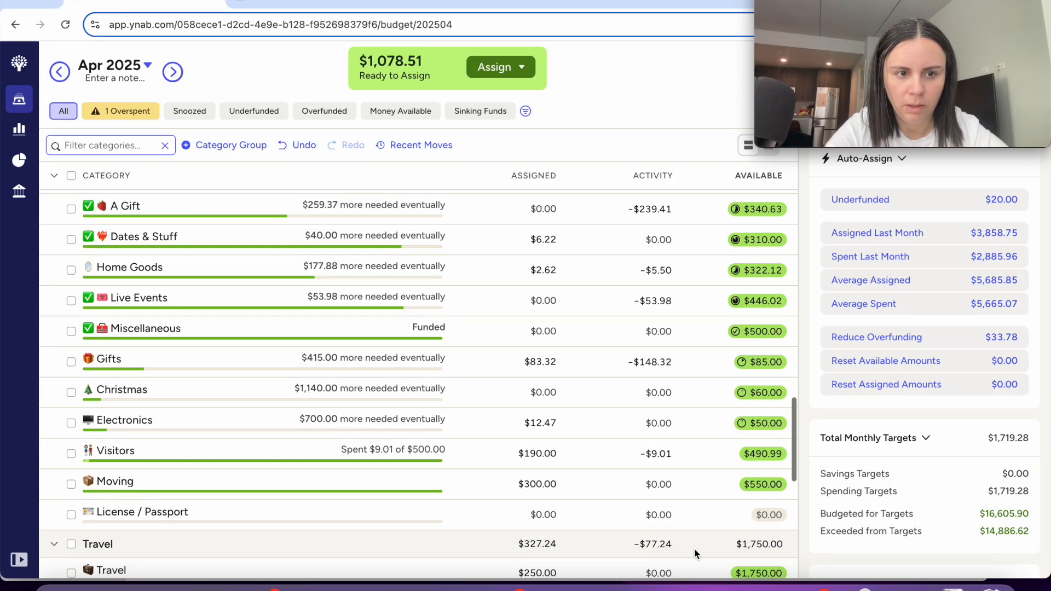
key(ctrl+Up)
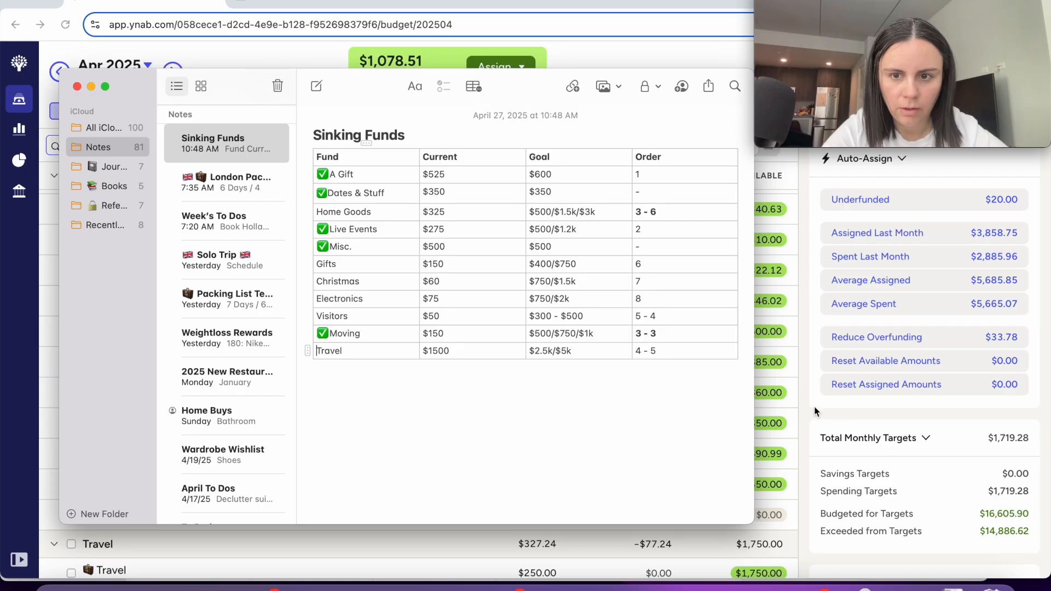
Check the April 2025 Visitors category's balance and activity against its goal in the Sinking Funds note.
click(772, 404)
scroll(334, 433, up, 1)
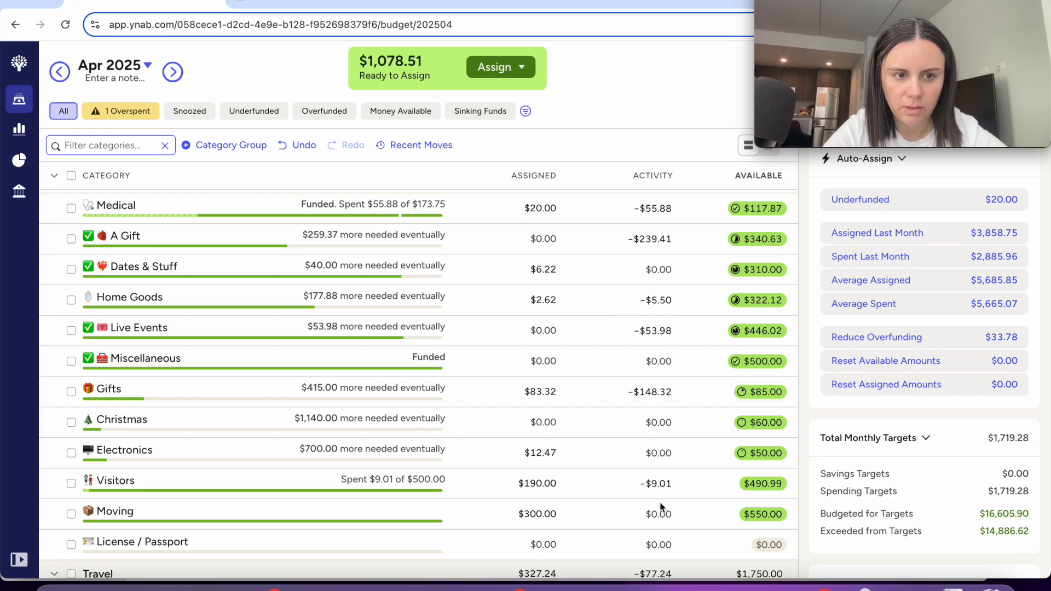
key(ctrl+Up)
click(215, 475)
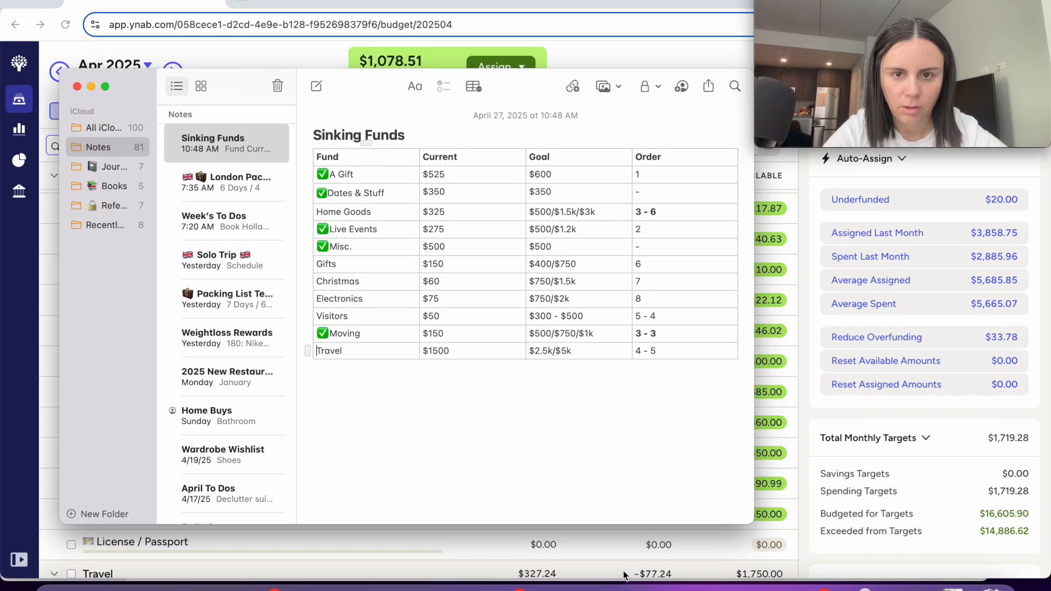
click(638, 544)
click(657, 484)
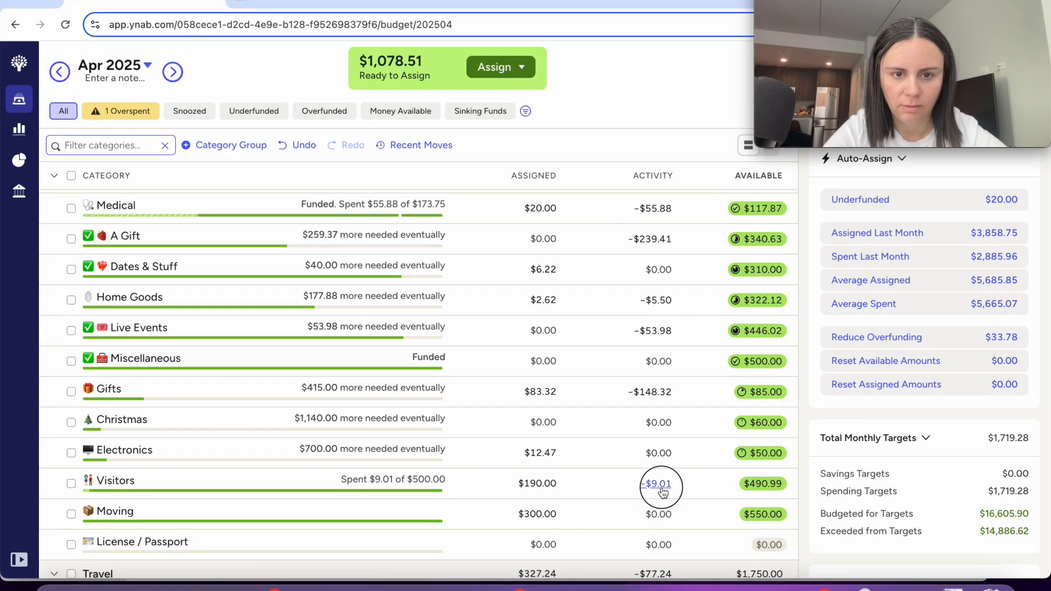
click(810, 447)
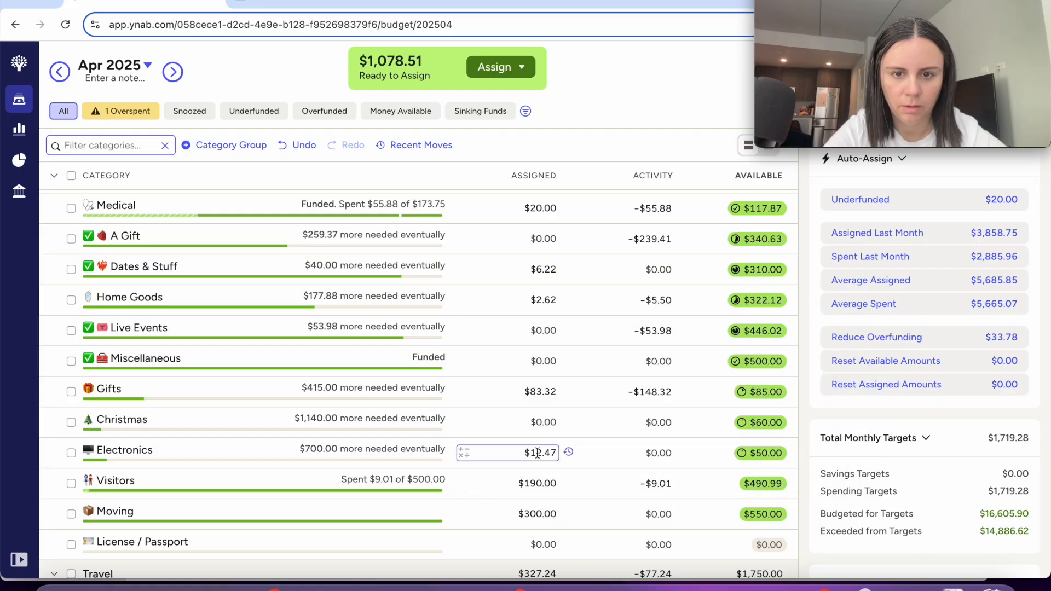
Switch to the Sinking Funds note and mark the Visitors fund with ✅.
key(ctrl+Up)
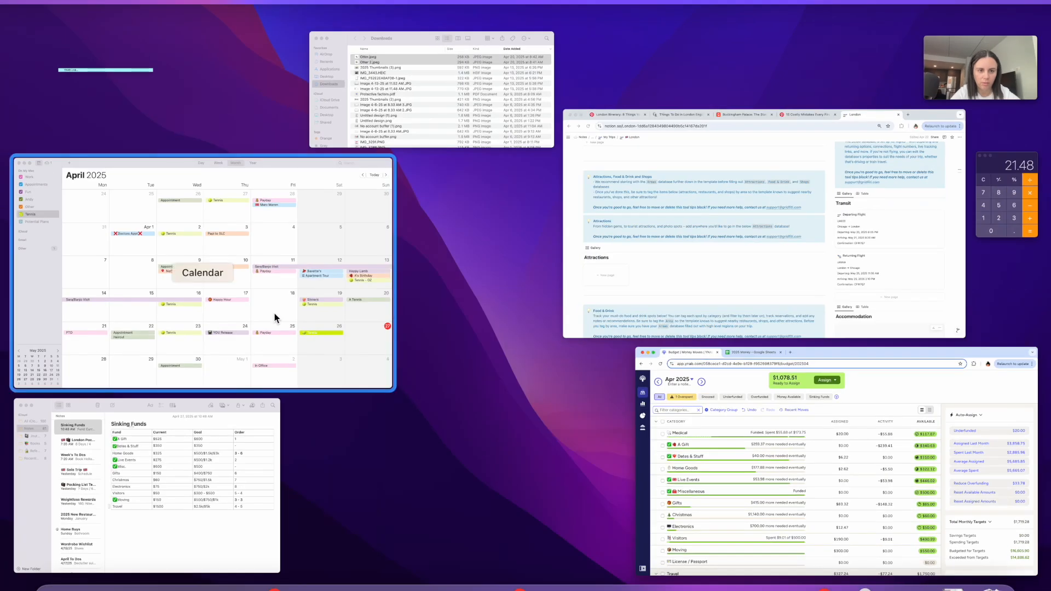
click(165, 547)
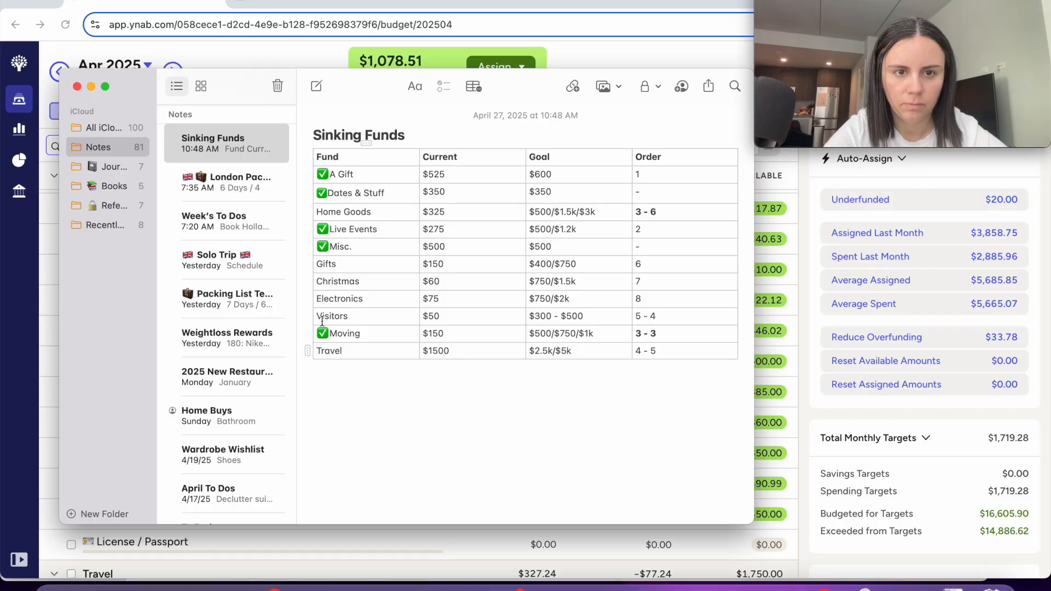
click(322, 319)
text(✅)
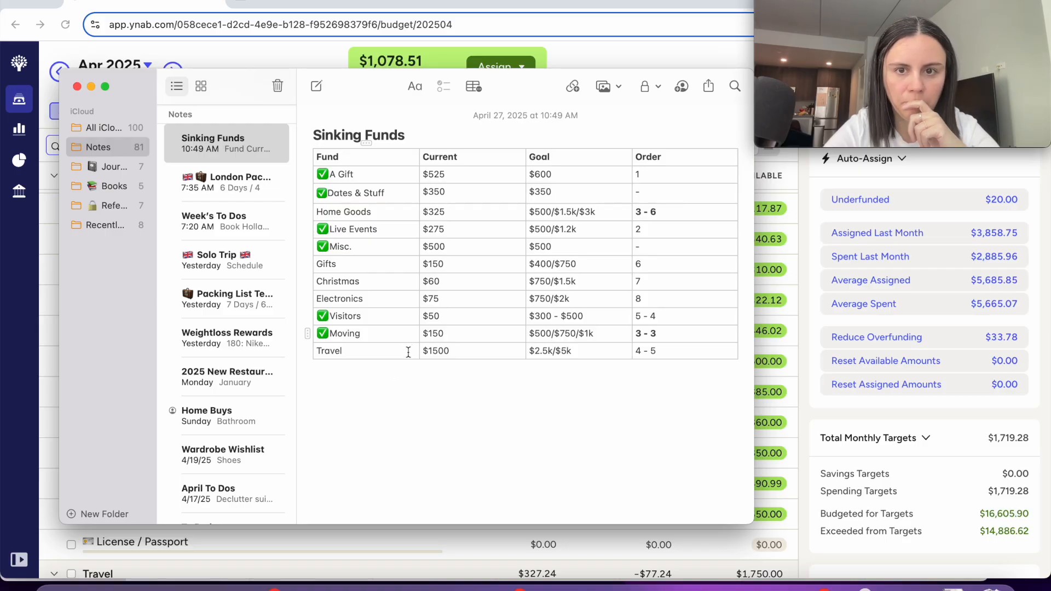
Return to the April 2025 budget in YNAB and add $9.01 to the Visitors category's assigned amount.
click(504, 550)
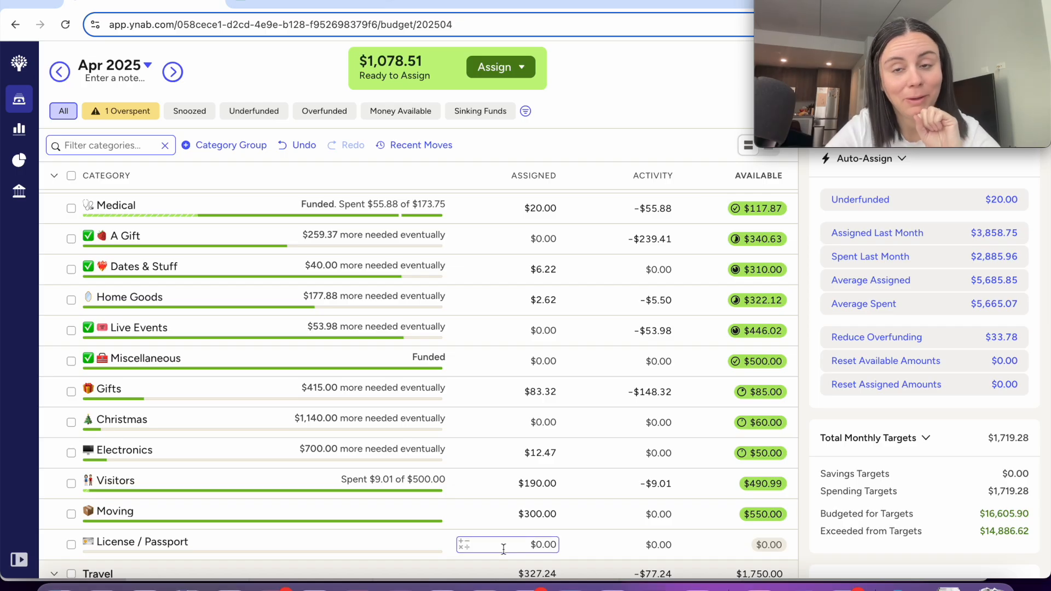
scroll(504, 550, down, 5)
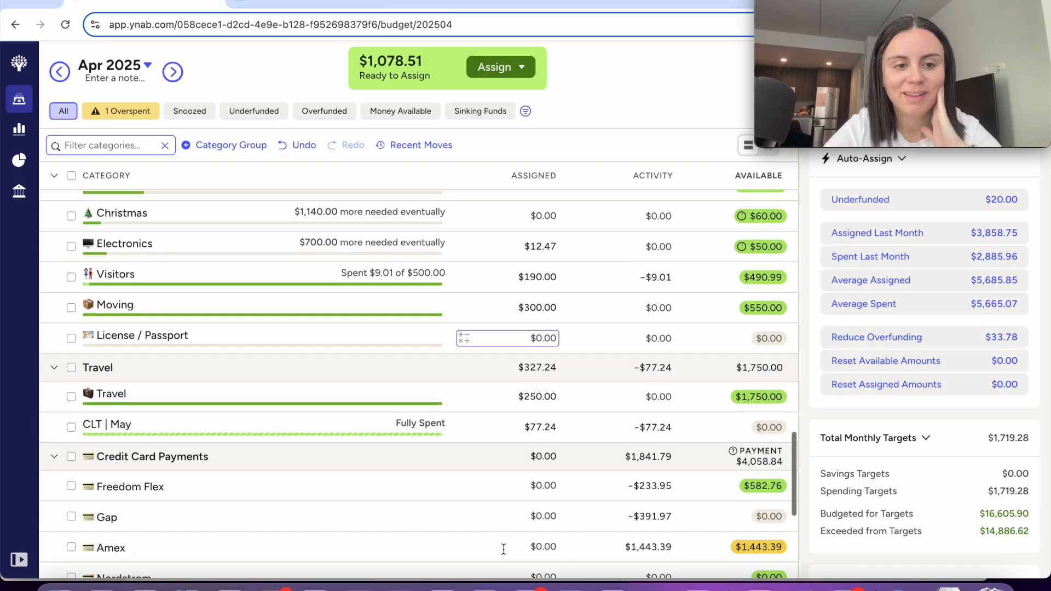
scroll(504, 549, up, 4)
scroll(503, 550, down, 7)
scroll(504, 550, up, 5)
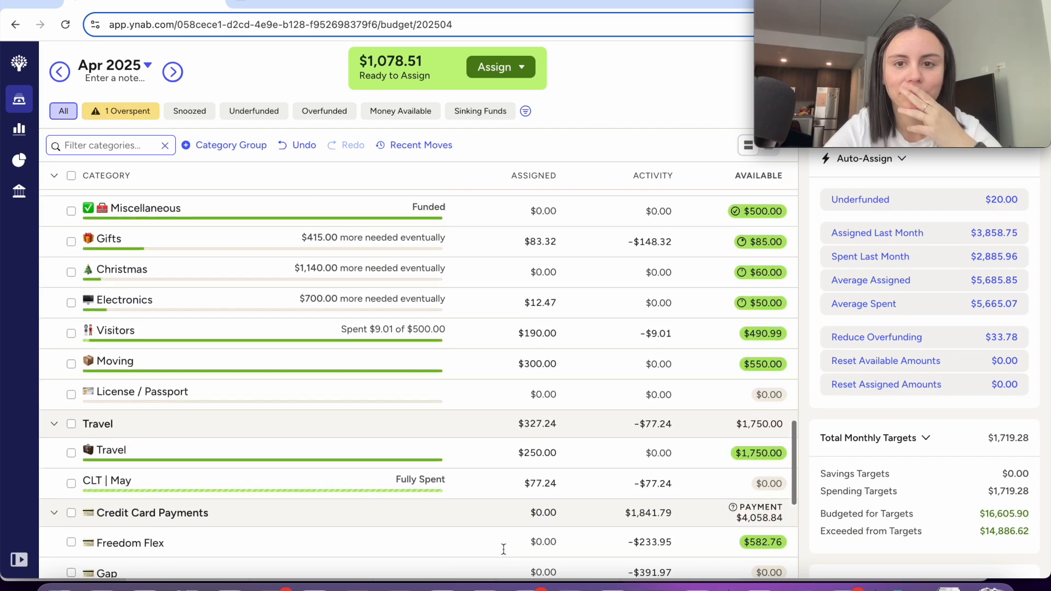
click(555, 345)
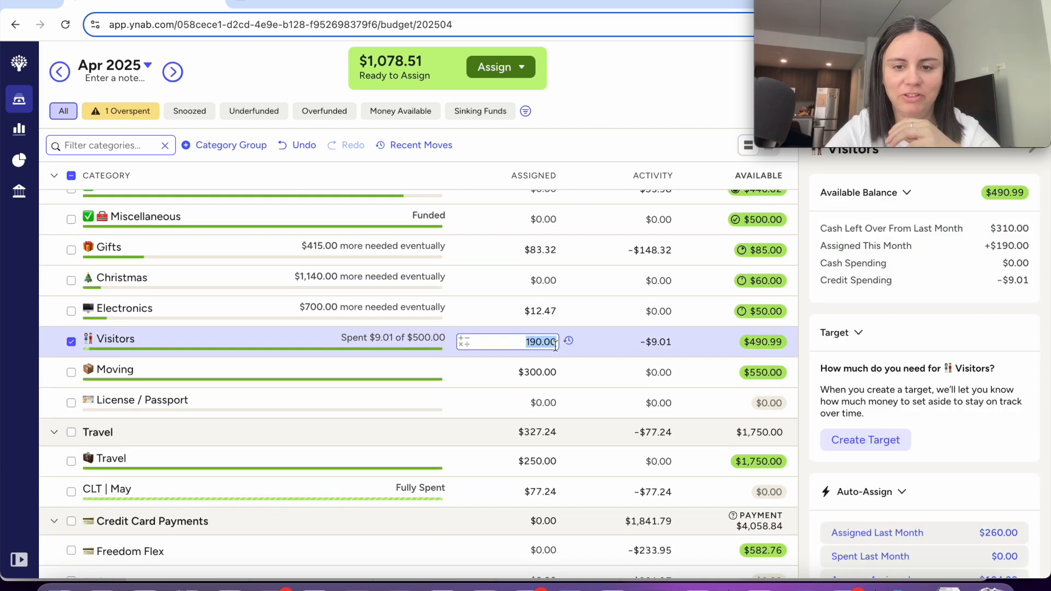
click(555, 343)
text(+9.01)
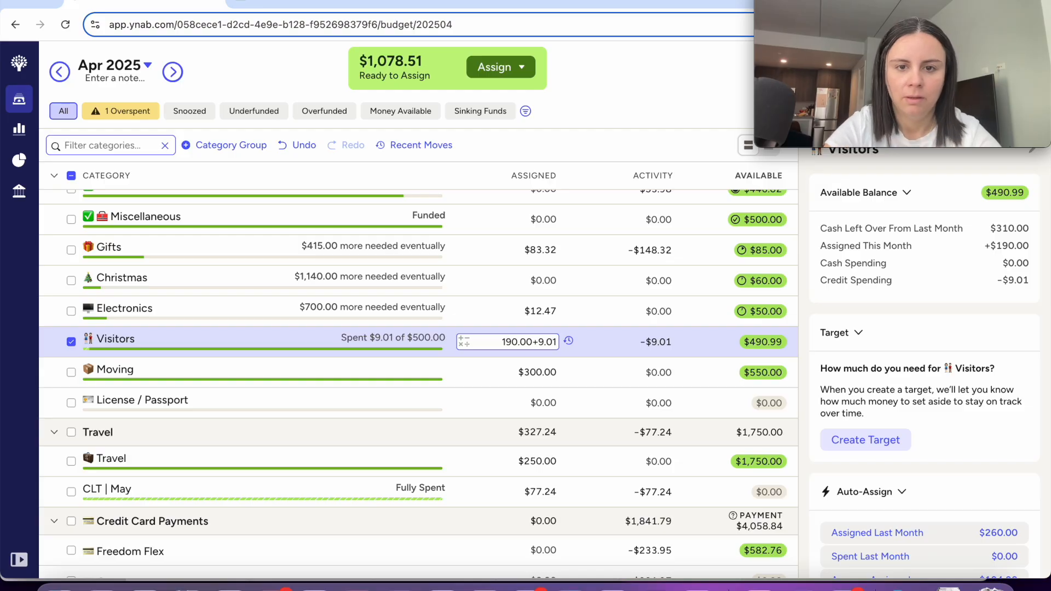
key(Return)
Add $15 to the amount assigned to the Gifts category for April 2025.
scroll(542, 313, up, 2)
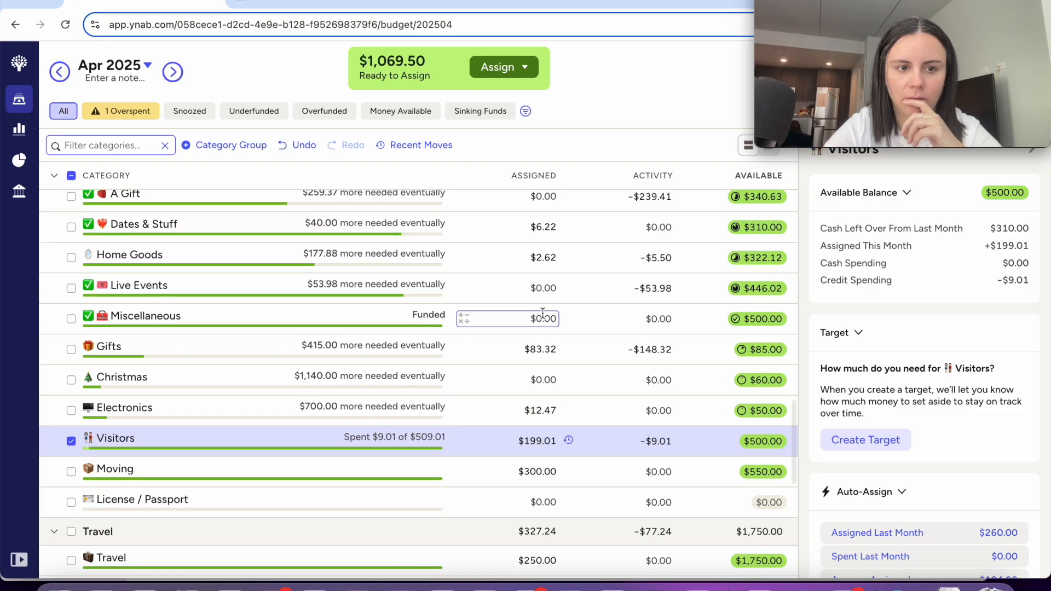
click(553, 348)
click(555, 349)
text(+15)
click(549, 412)
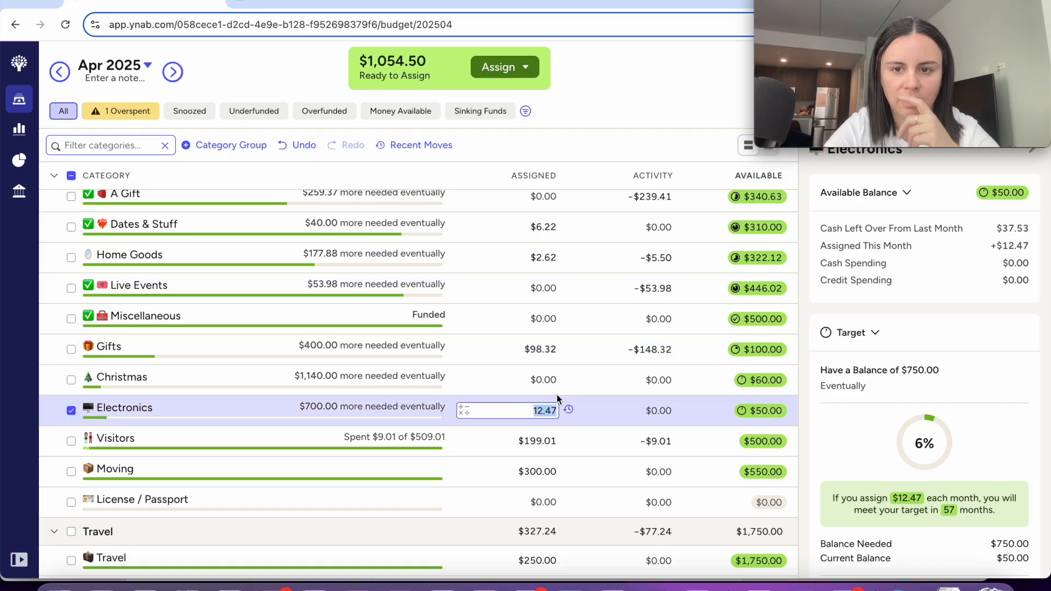
Add 350-322.12 to the Home Goods category's assigned amount to round its available balance up to $350.
scroll(549, 416, up, 1)
click(547, 299)
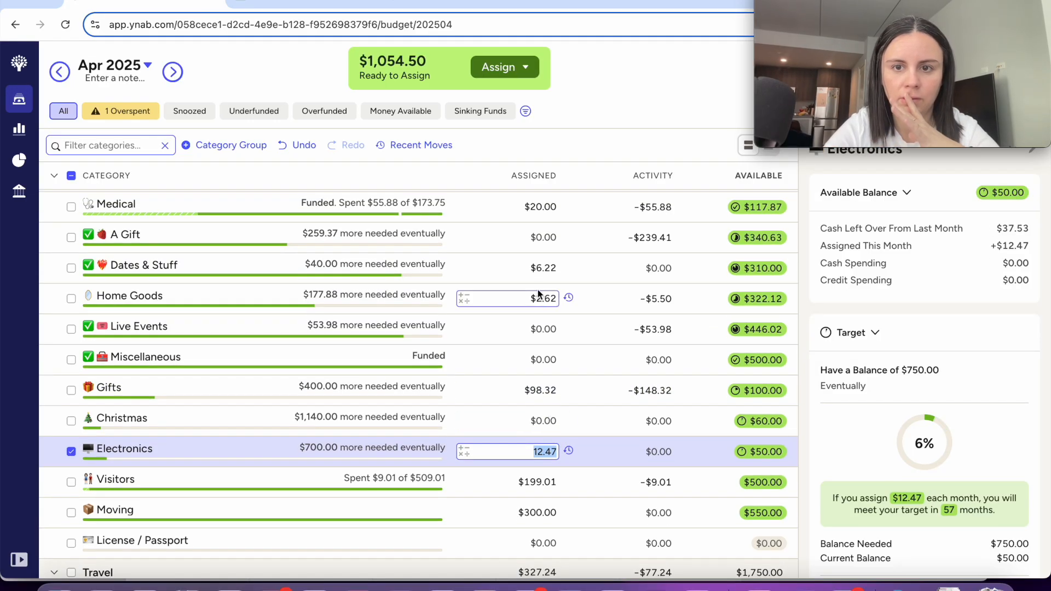
click(552, 298)
text(+)
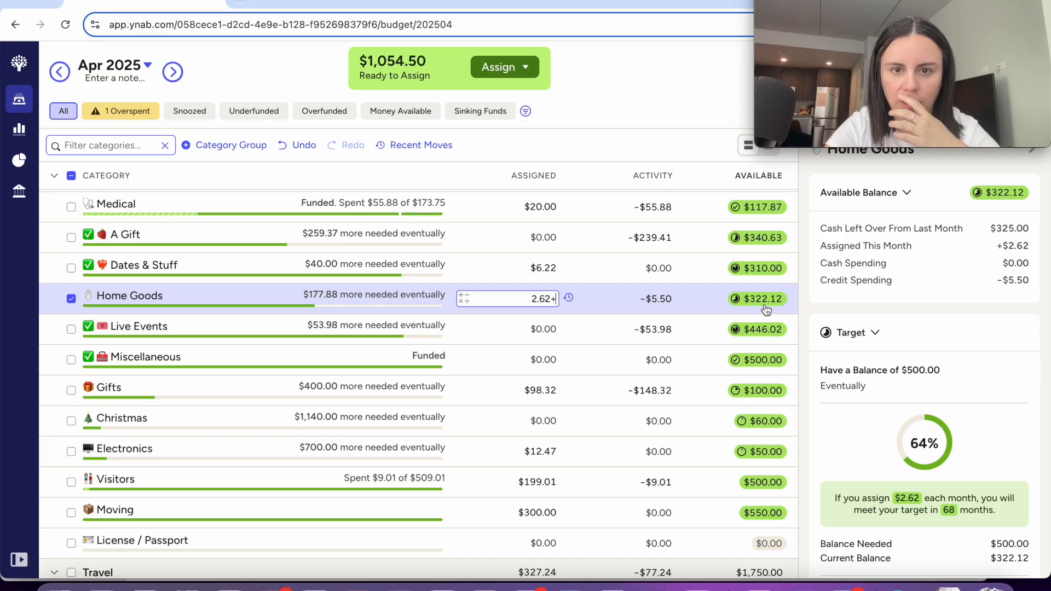
text((350-322.12))
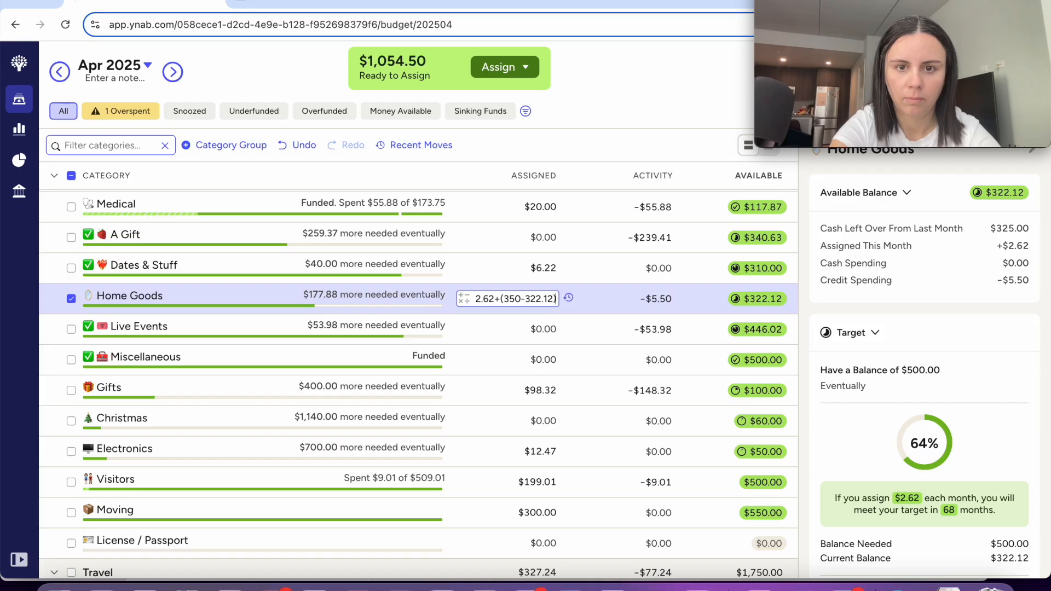
key(Return)
Assign $3.98 to the Live Events category for April 2025.
scroll(610, 290, down, 2)
click(550, 260)
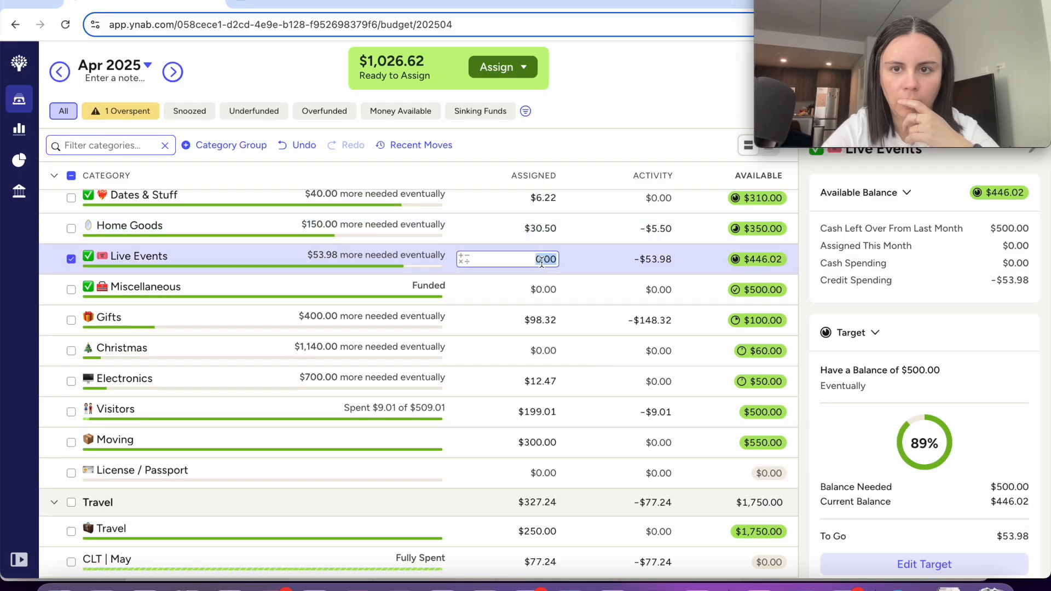
text(3.98)
key(Return)
scroll(622, 376, up, 2)
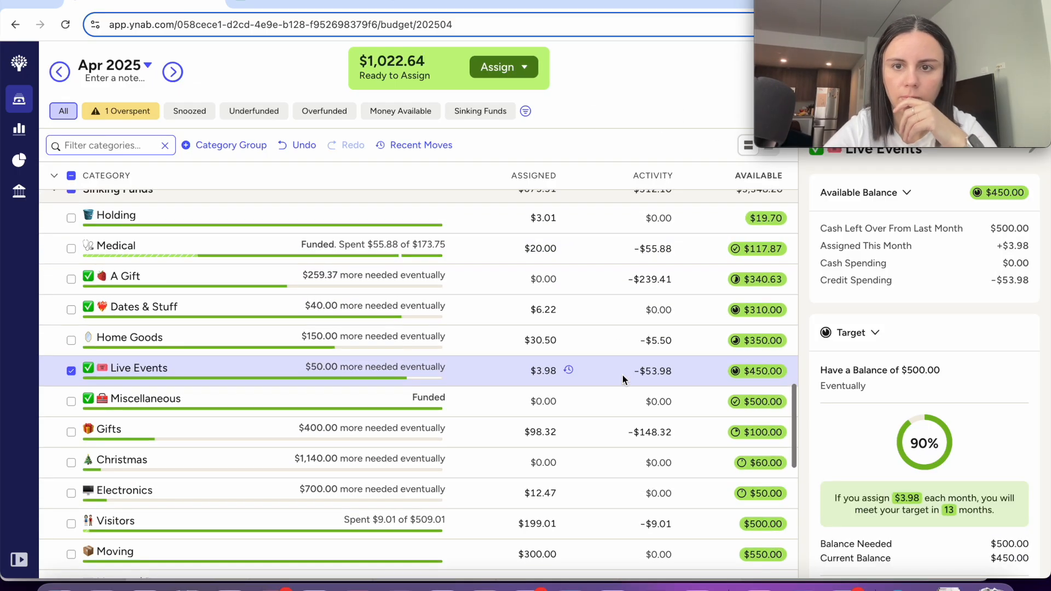
Add $150 to the Home Goods category's assigned amount to meet its $500 target and deselect the category.
scroll(622, 375, down, 2)
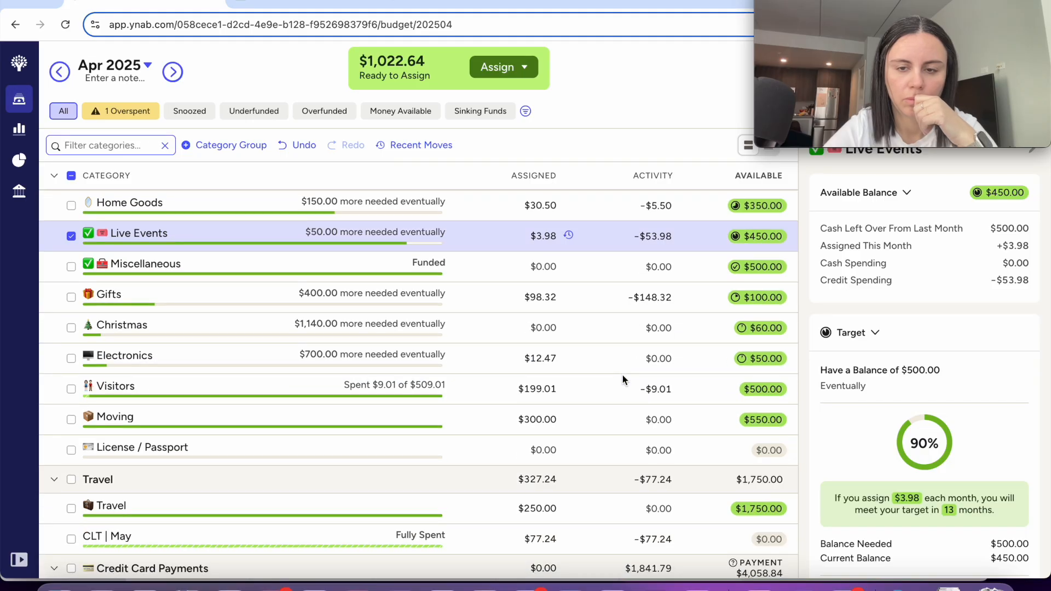
scroll(622, 375, up, 1)
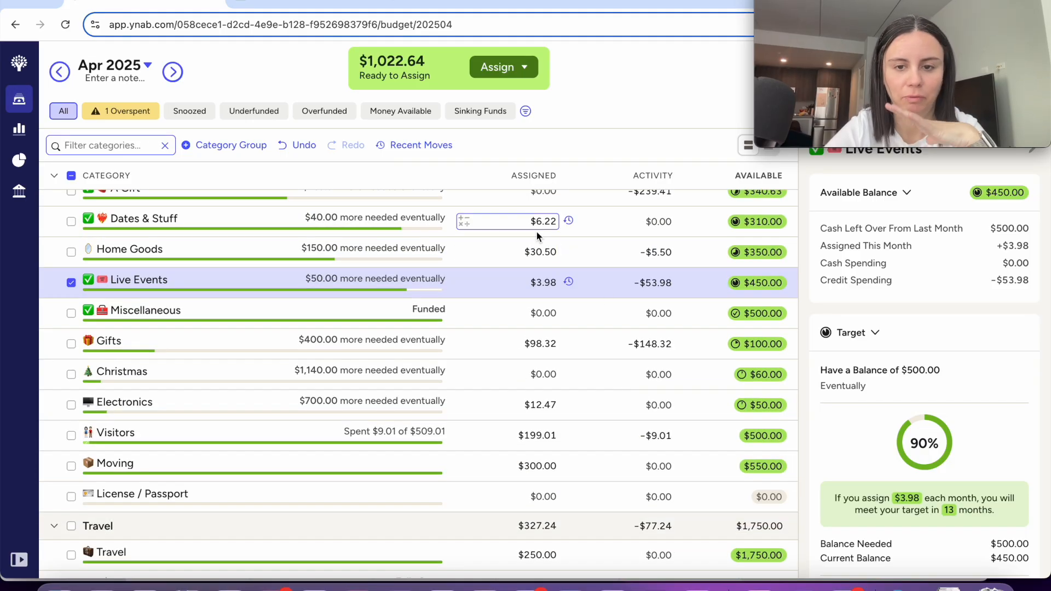
scroll(537, 232, up, 1)
click(551, 282)
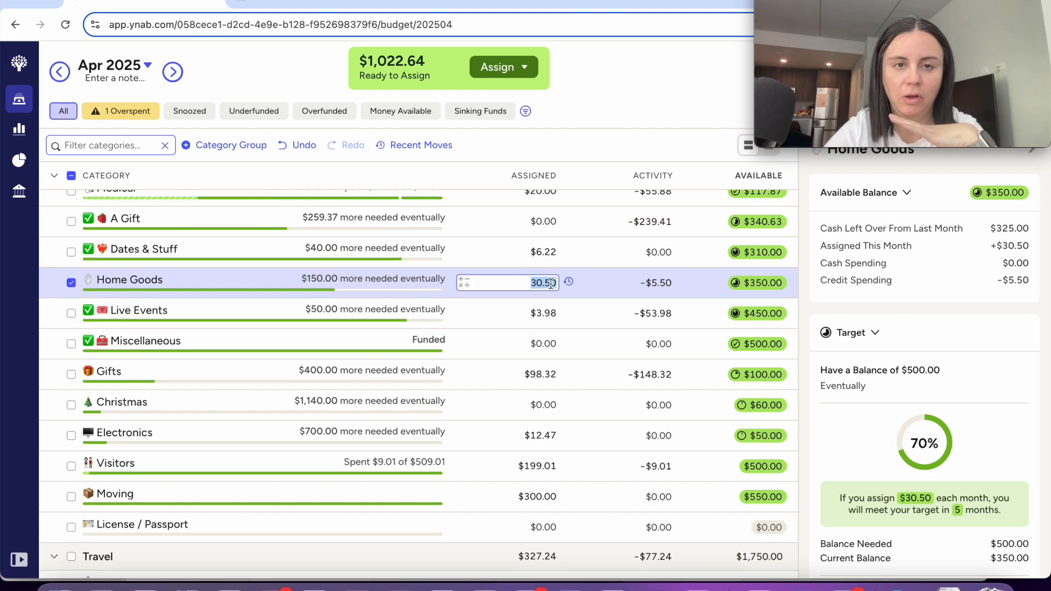
click(552, 282)
text(+150)
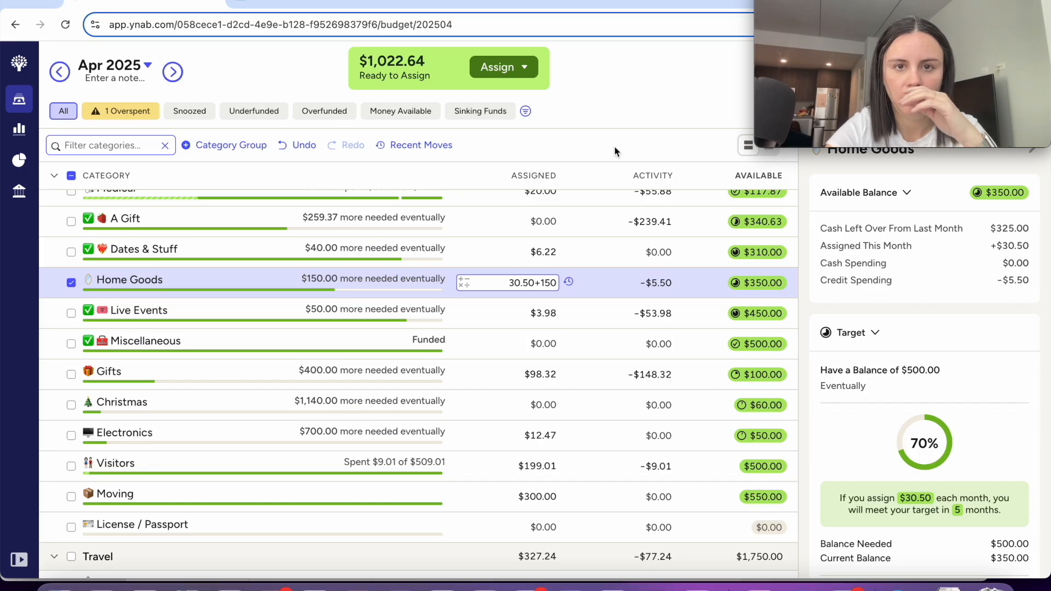
key(Return)
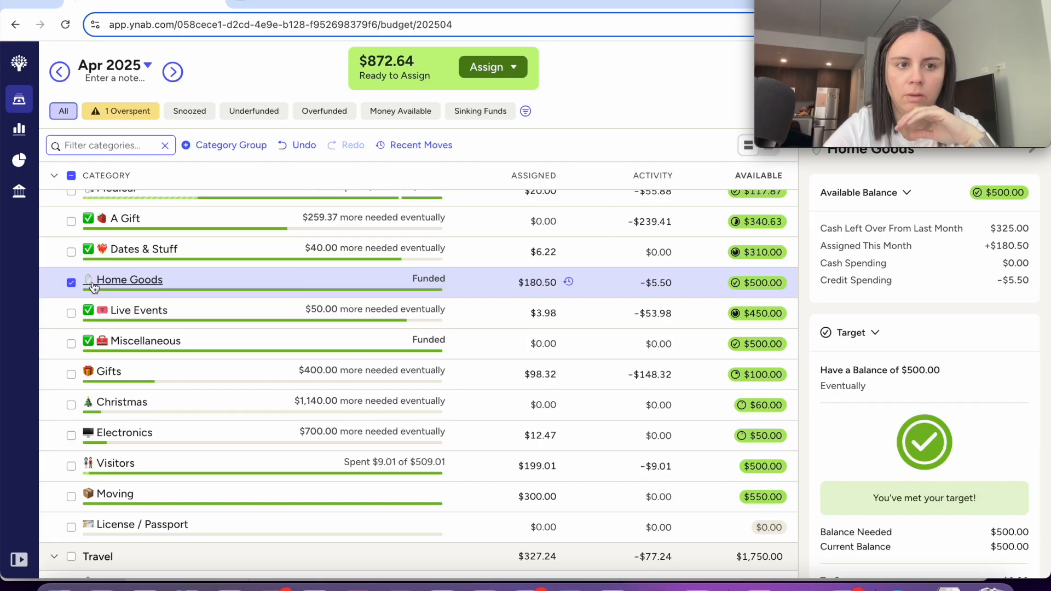
click(72, 283)
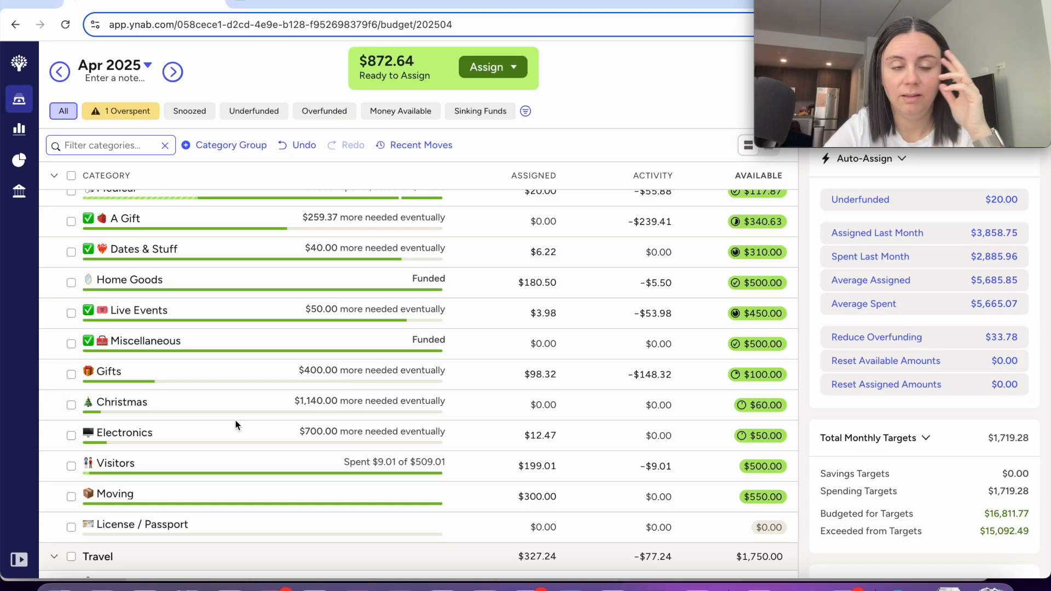
Edit the name of the CLT | May category in the Travel group, adding the golf flag emoji at the start.
scroll(347, 435, up, 1)
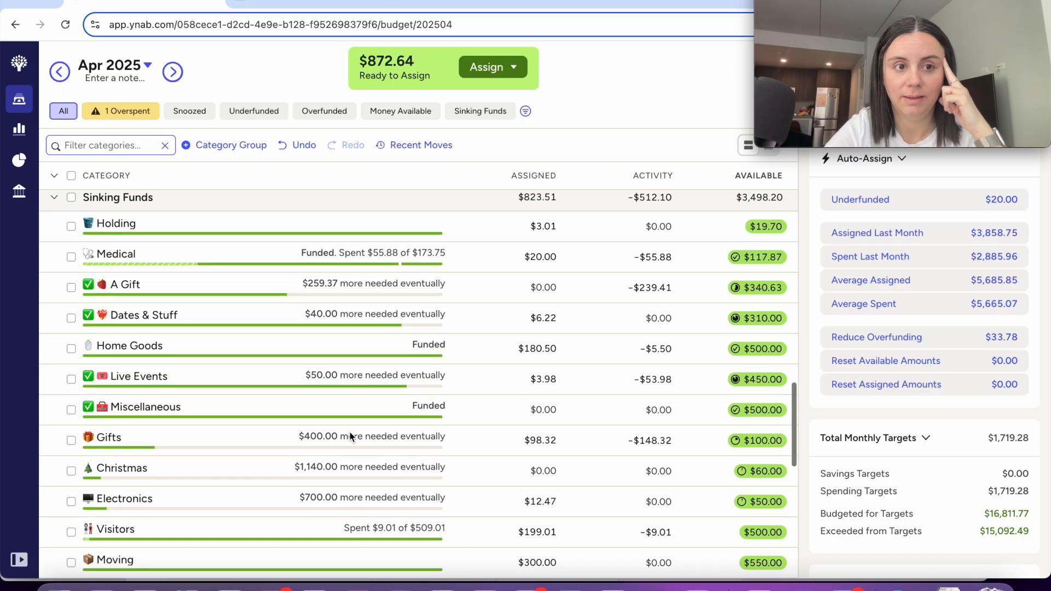
scroll(351, 435, down, 2)
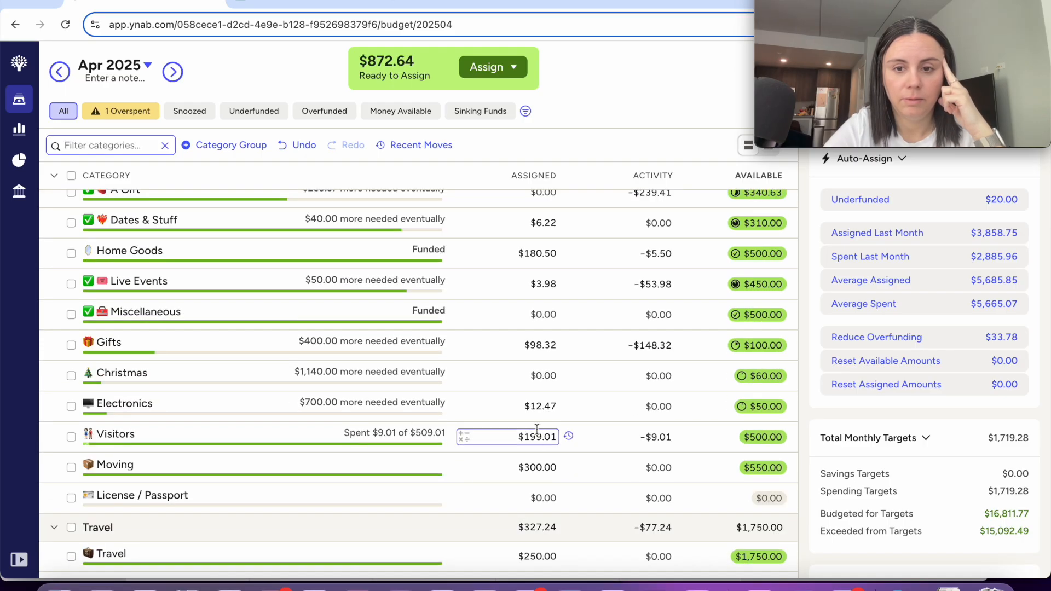
scroll(547, 493, down, 1)
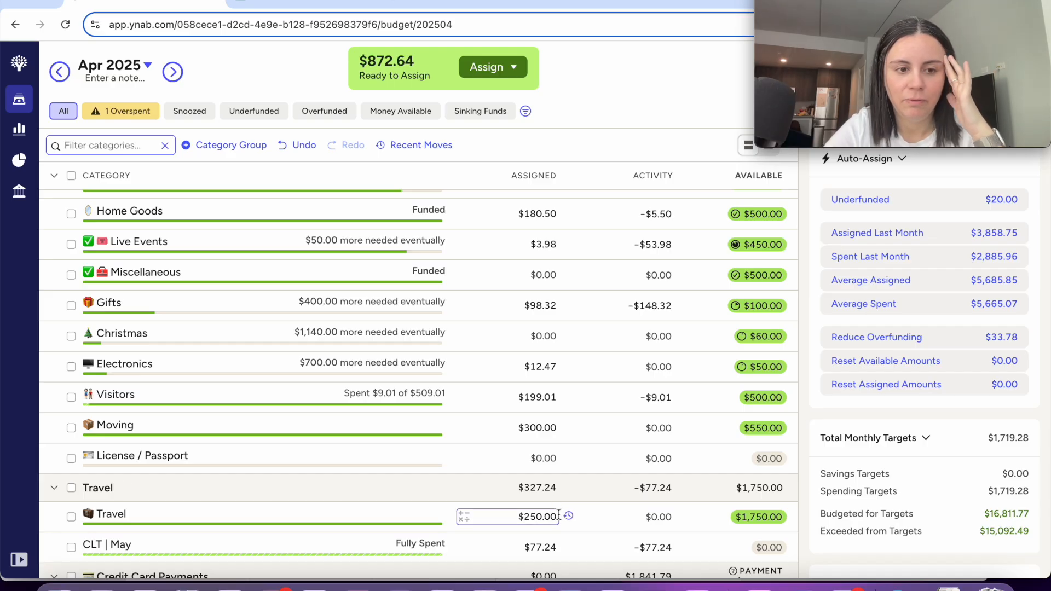
click(113, 547)
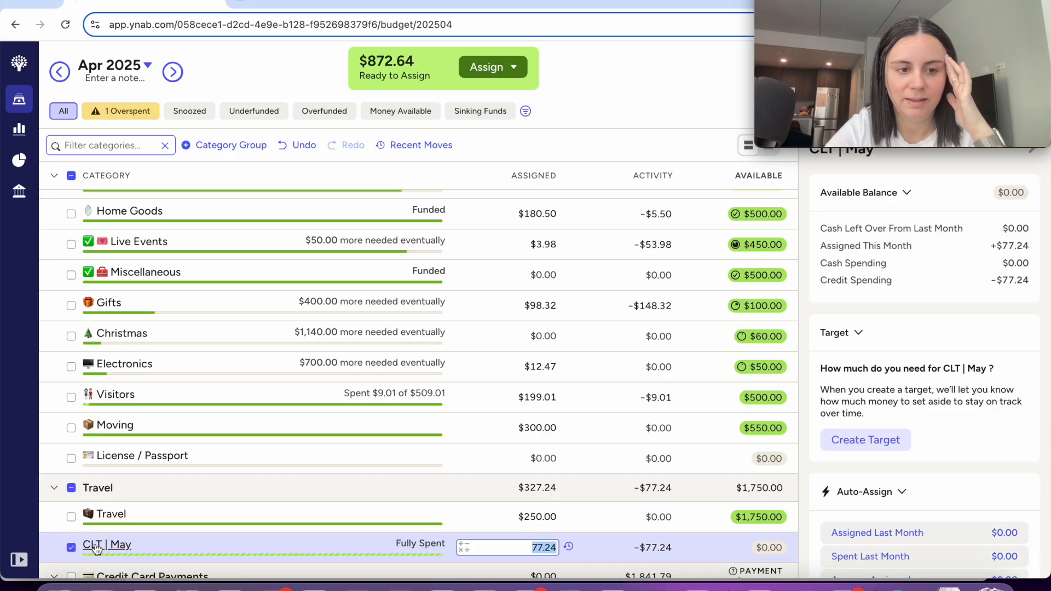
click(96, 547)
key(ctrl+super+space)
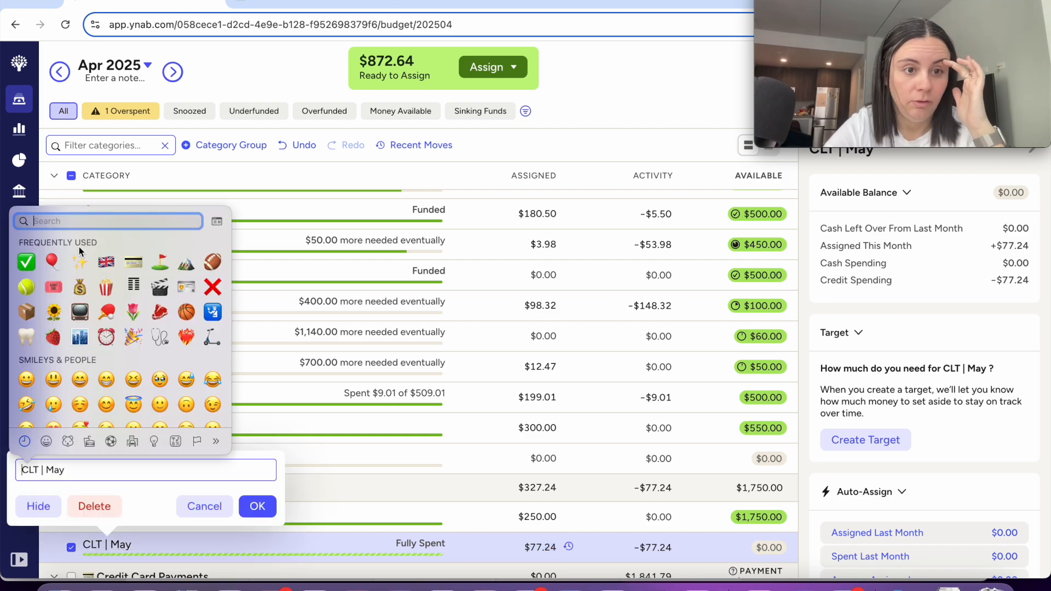
click(160, 261)
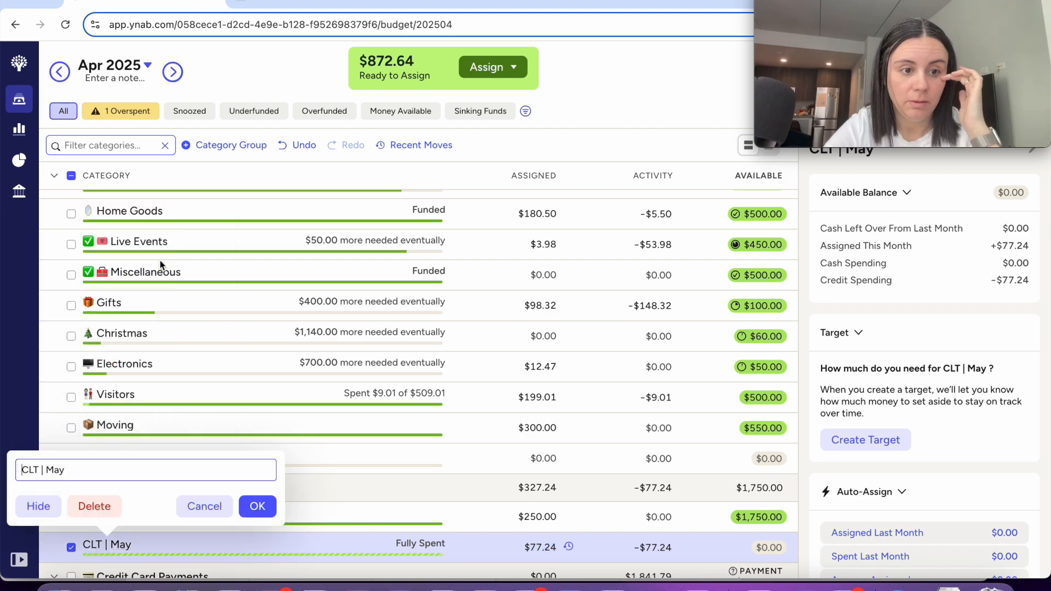
click(265, 504)
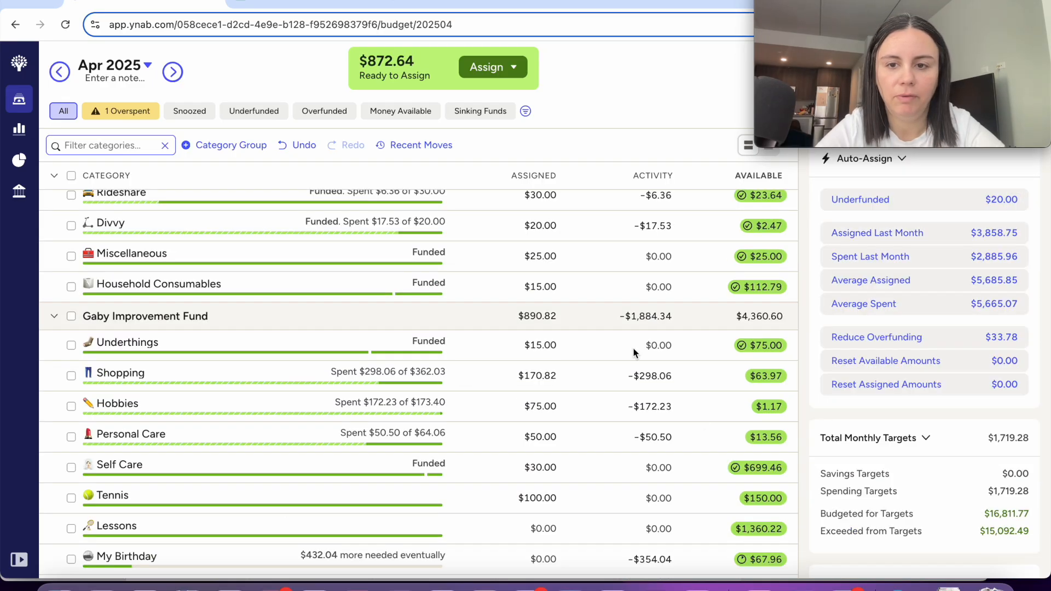
Add $50 to the Underthings category's assigned amount for April 2025 and deselect the category.
click(558, 351)
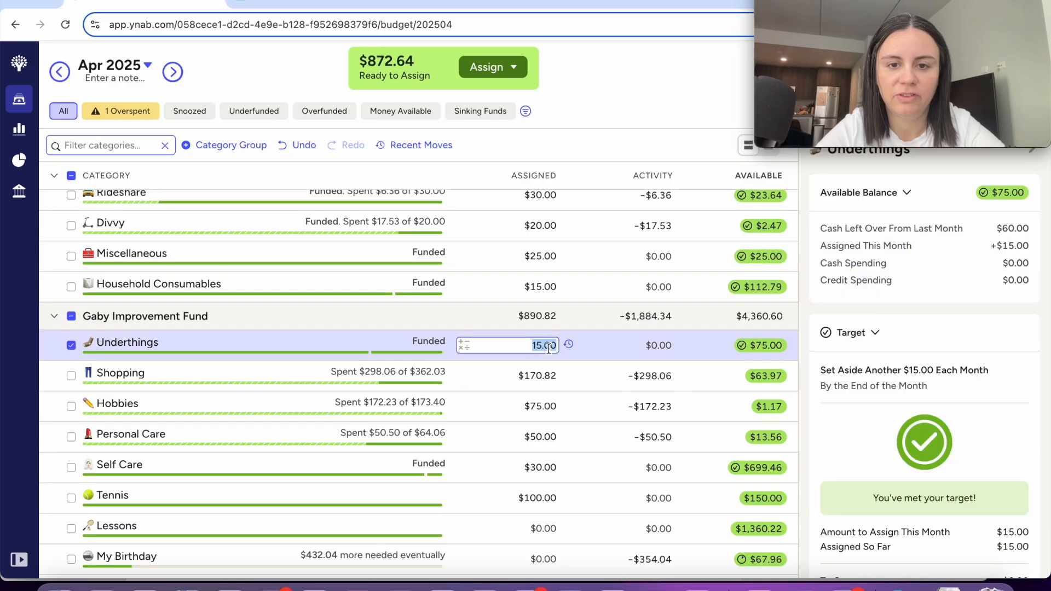
text(+)
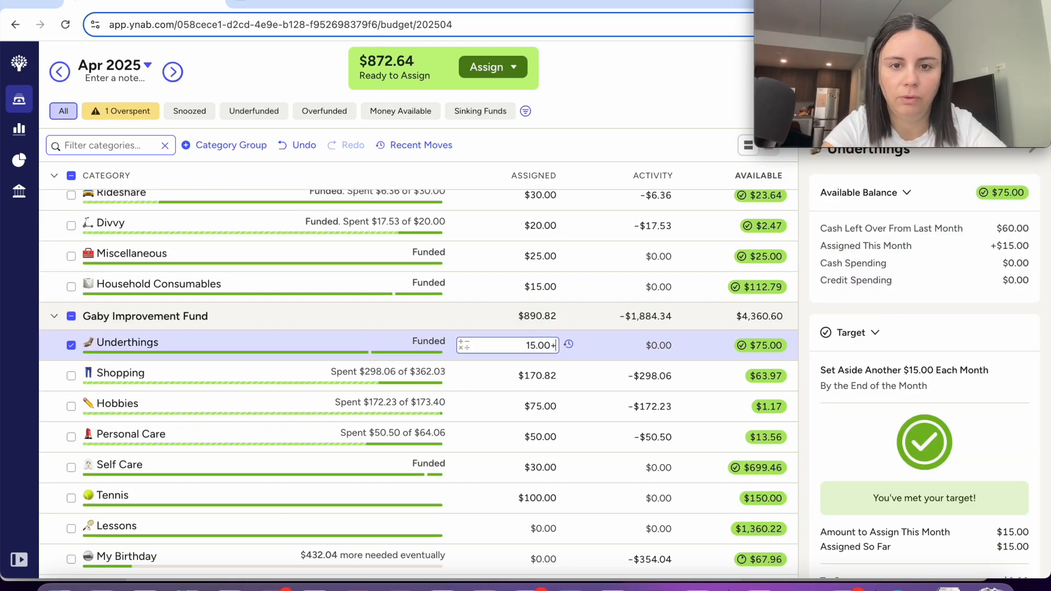
text(50)
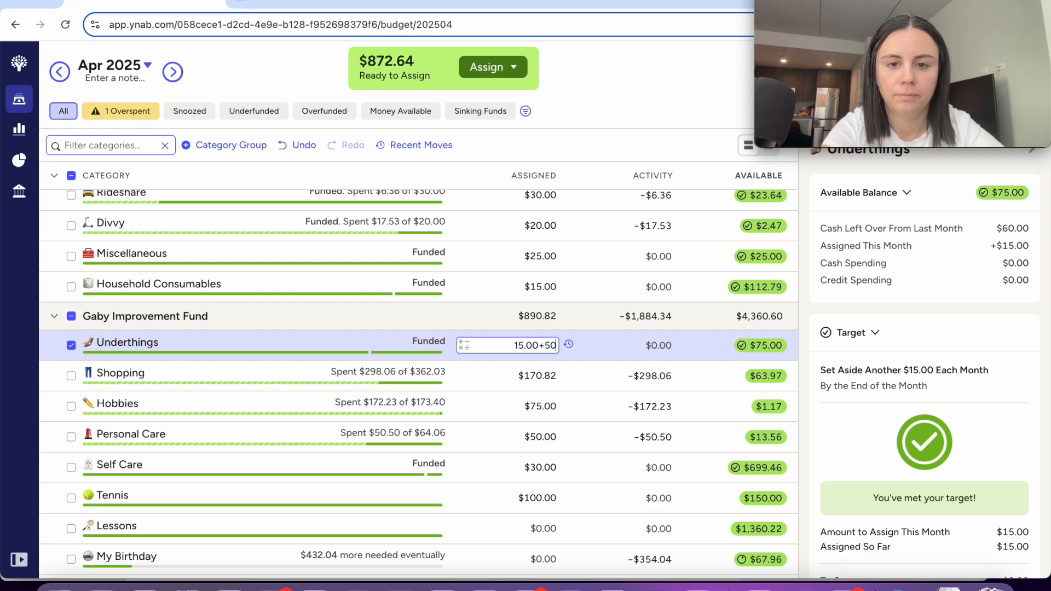
key(Return)
click(71, 344)
Add $250 to the assigned amount of the Travel category in the Travel group, then deselect it.
scroll(327, 389, down, 9)
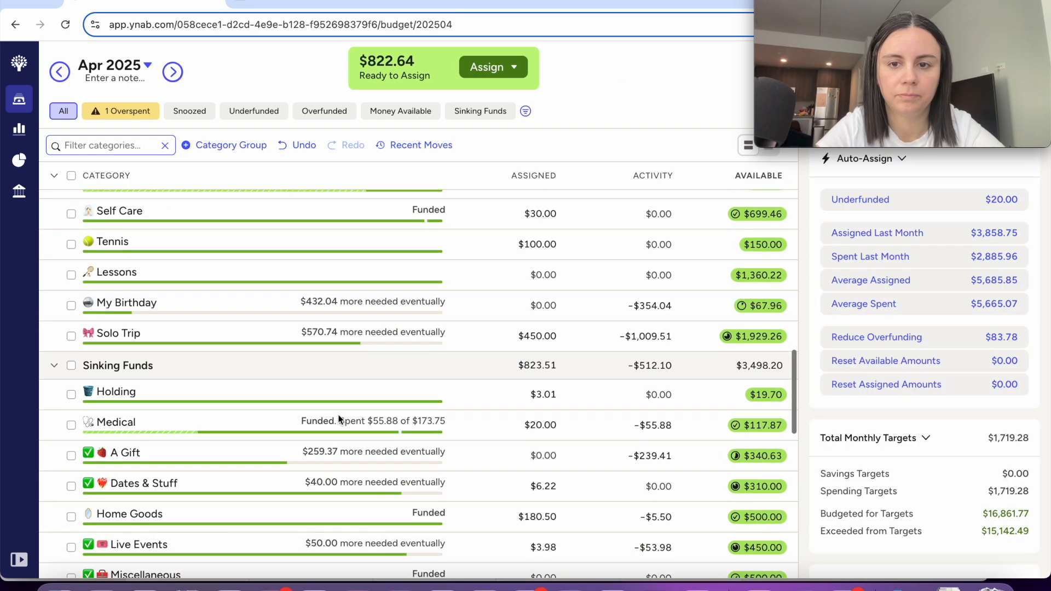
scroll(337, 417, down, 3)
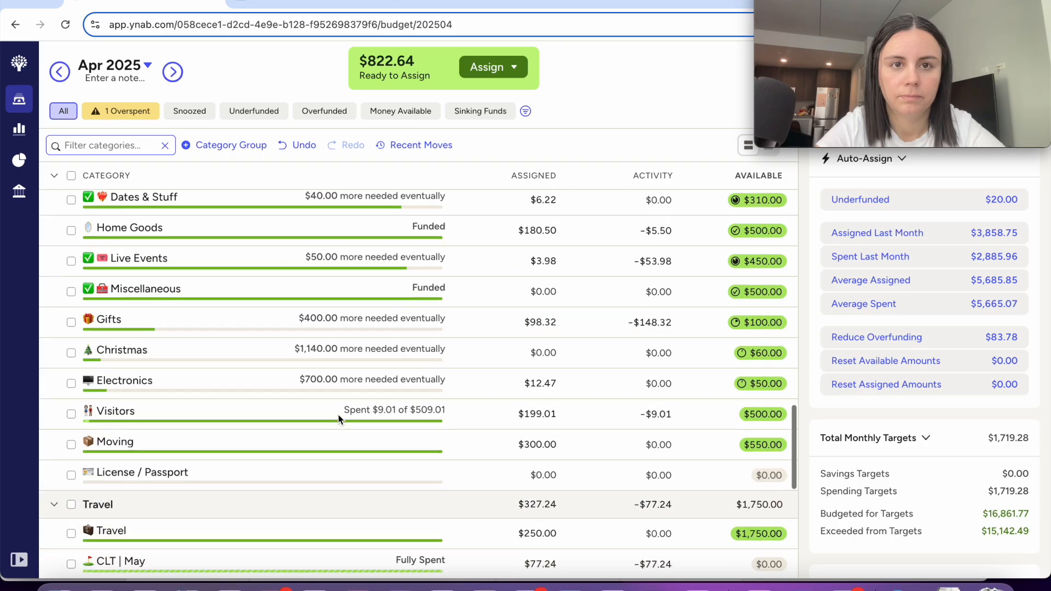
click(548, 466)
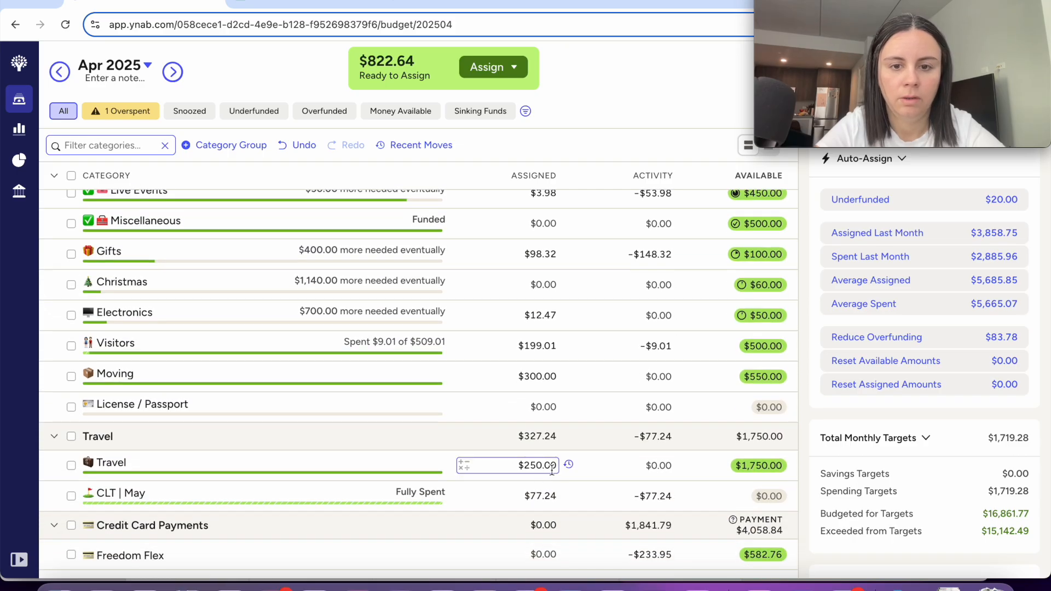
click(552, 468)
text(+)
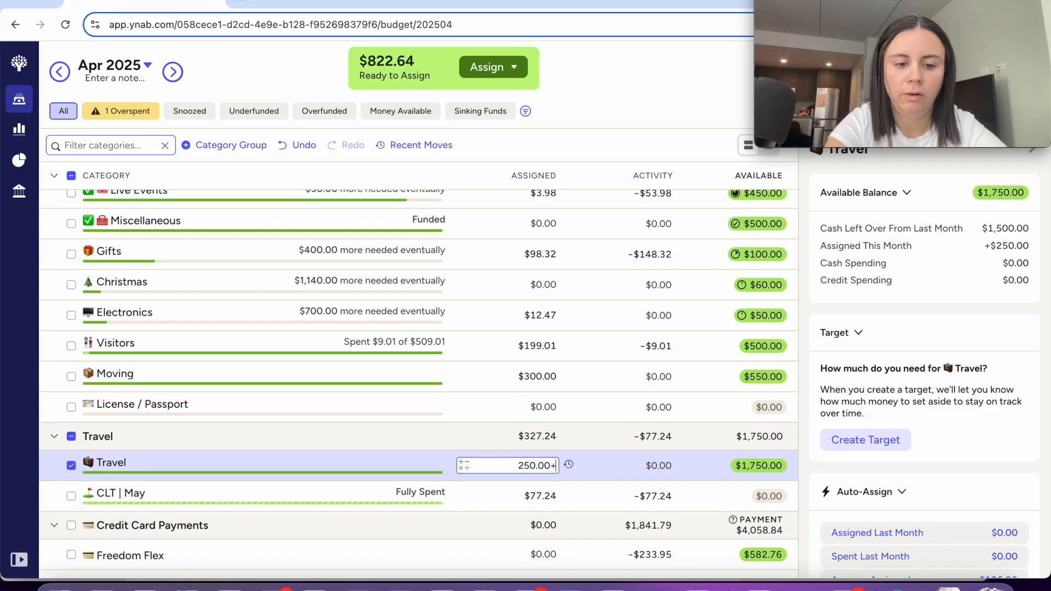
text(250)
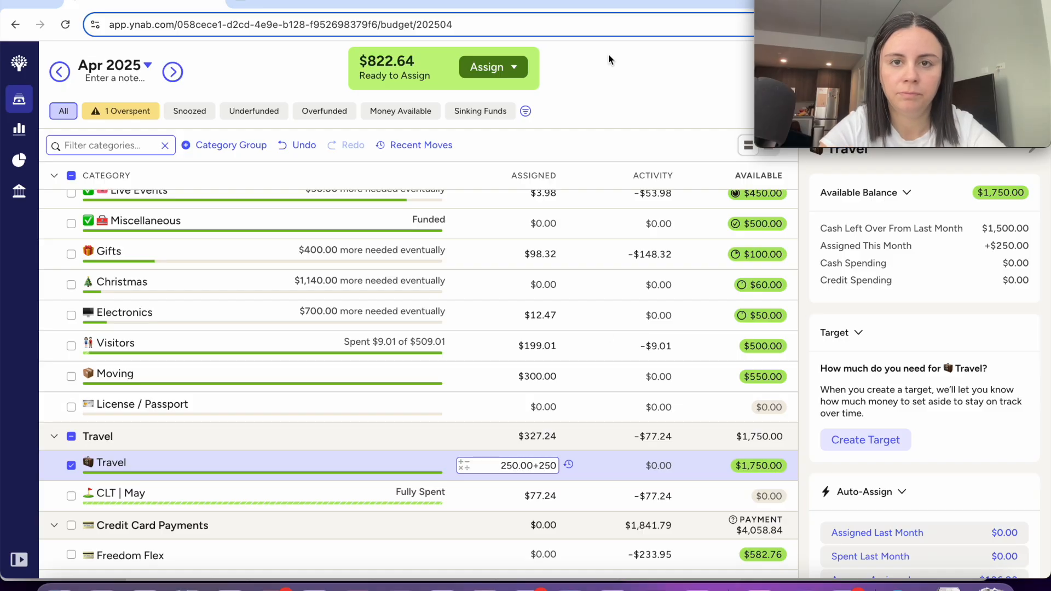
key(Return)
click(71, 465)
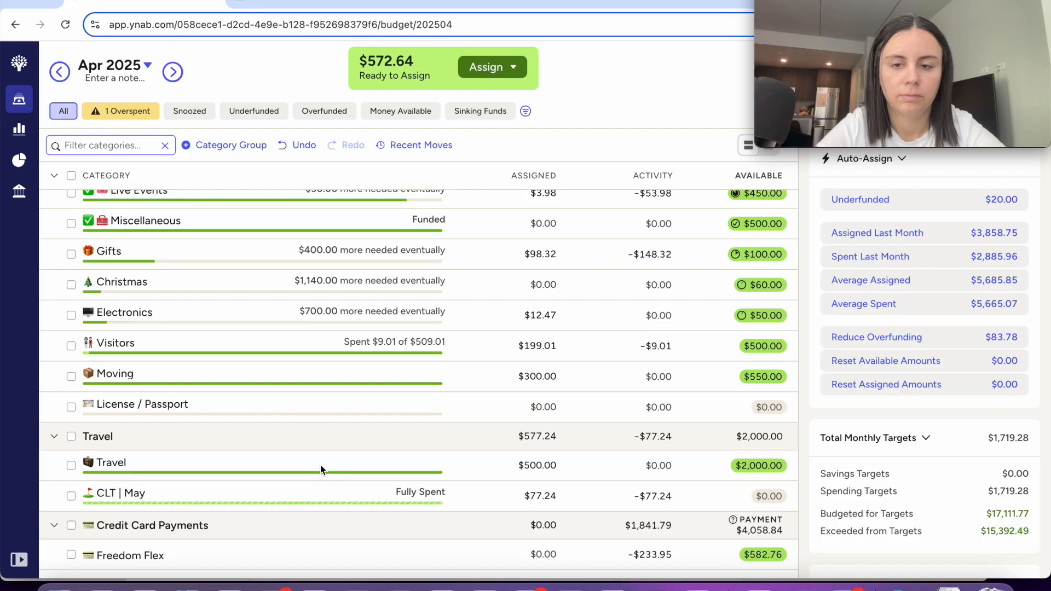
Add $150 to the Moving category's assigned amount and deselect the category.
click(545, 377)
key(Right)
text(+150)
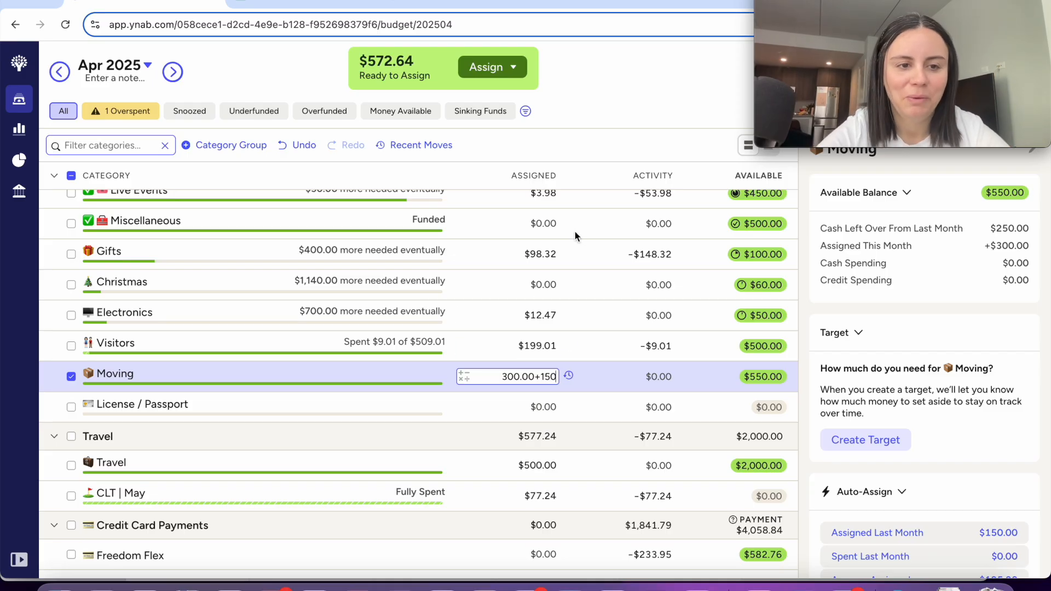
click(592, 94)
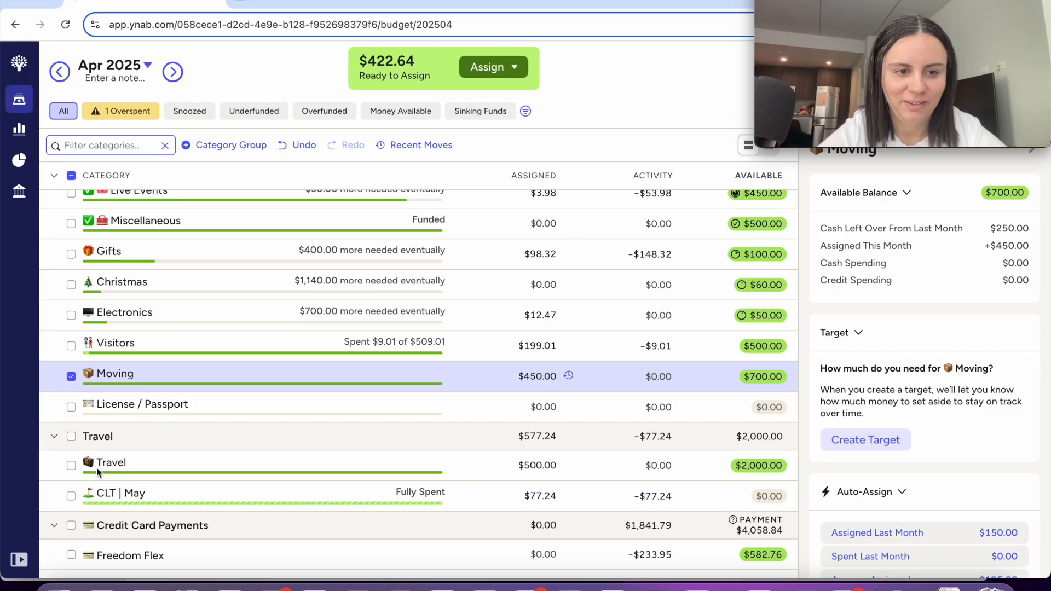
click(71, 377)
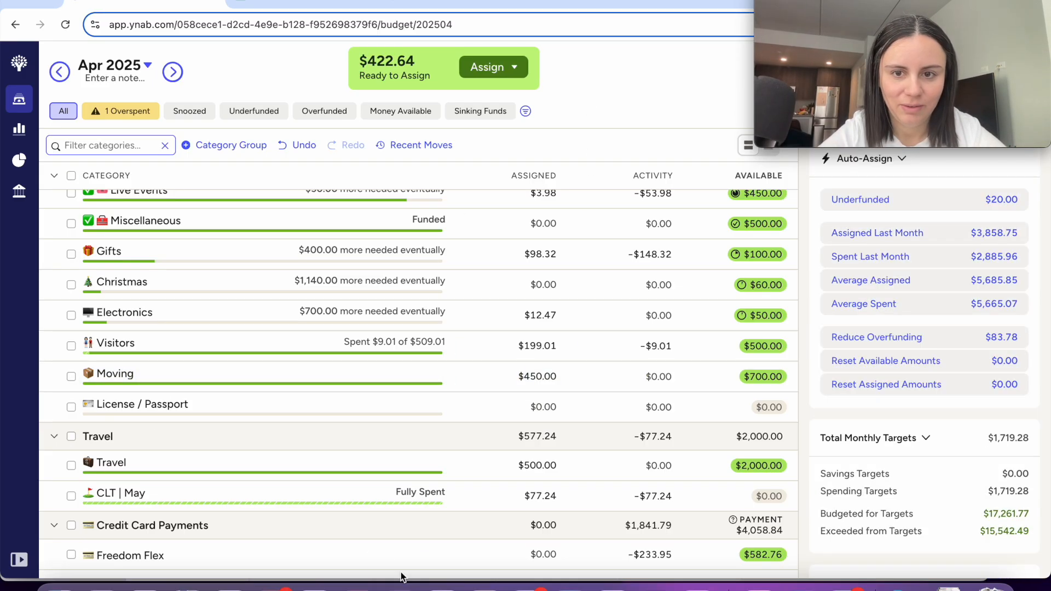
scroll(328, 497, up, 1)
scroll(328, 497, up, 1)
click(490, 267)
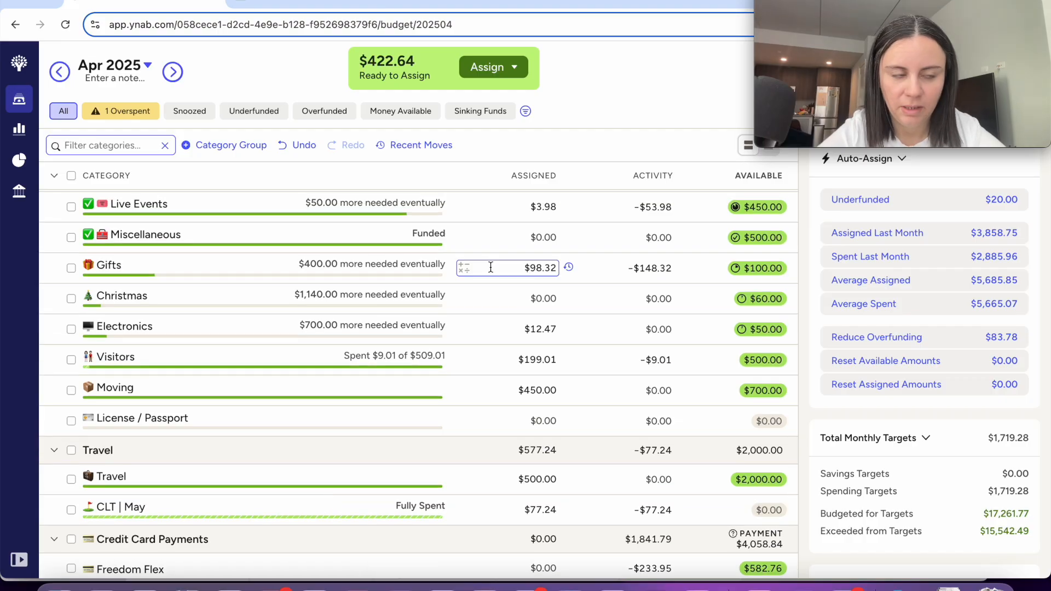
key(Return)
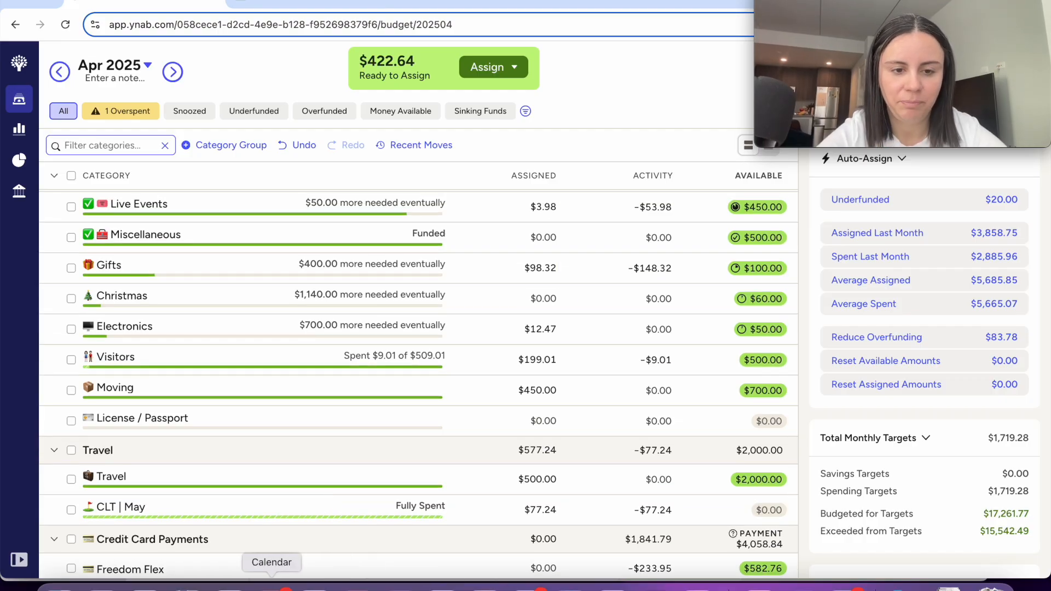
Switch to Calendar and review the events from April through early June 2025 for upcoming expenses.
click(271, 587)
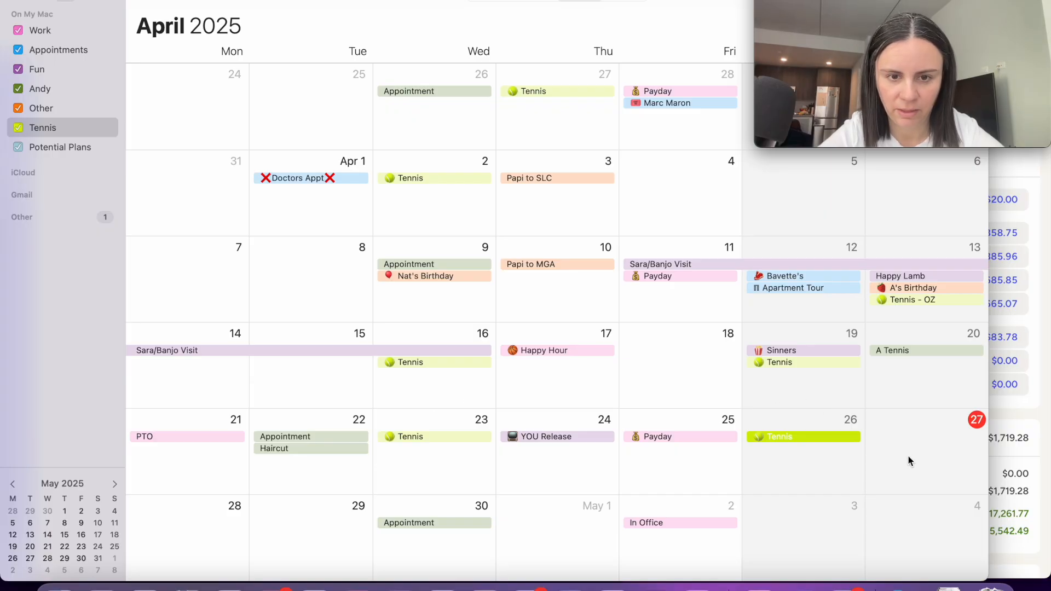
scroll(898, 458, down, 2)
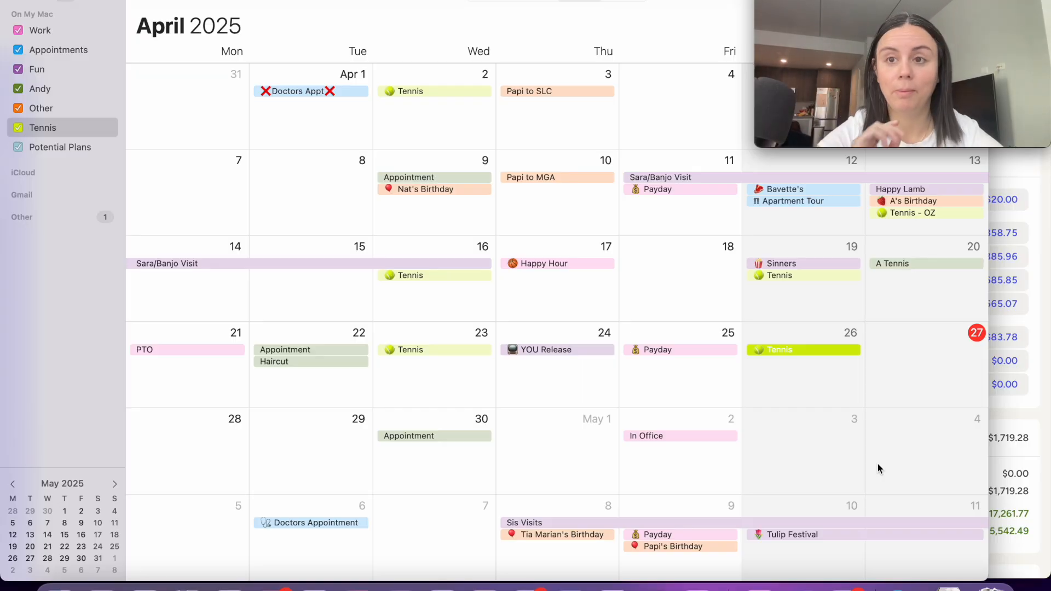
scroll(878, 464, down, 6)
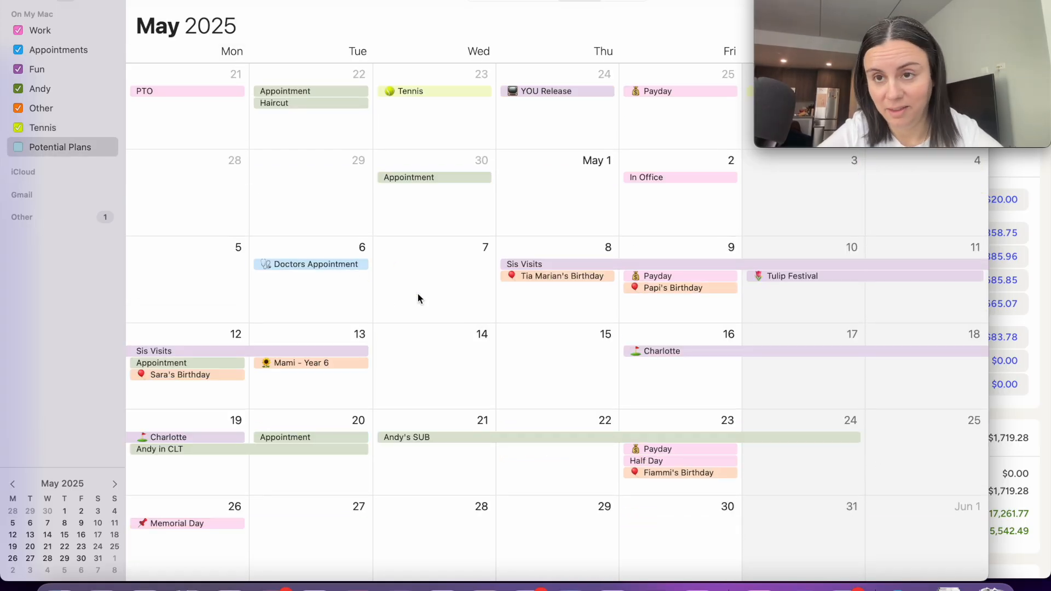
scroll(482, 408, down, 2)
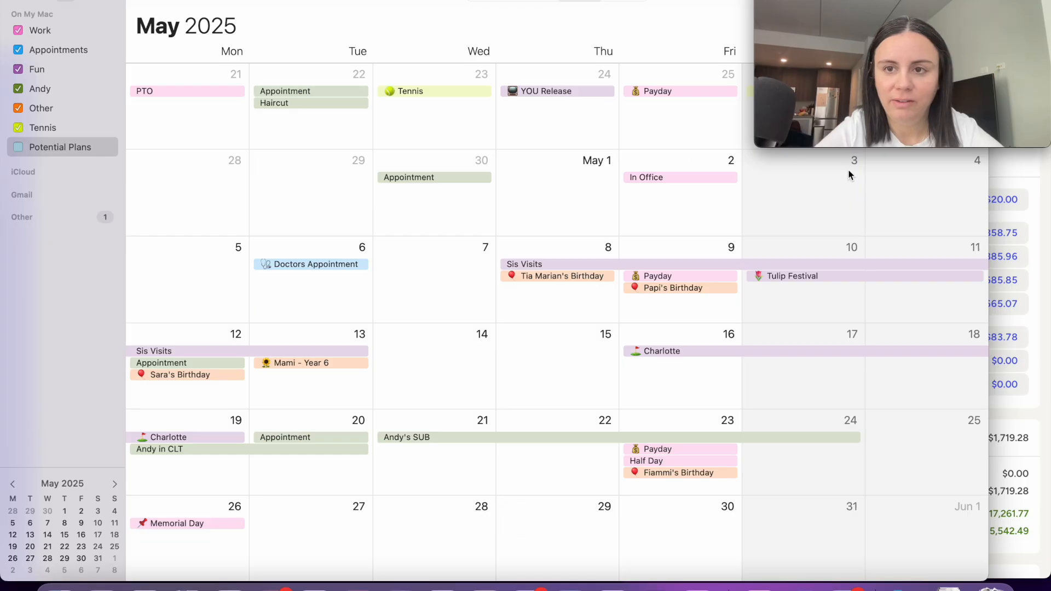
scroll(777, 196, up, 3)
scroll(946, 176, down, 3)
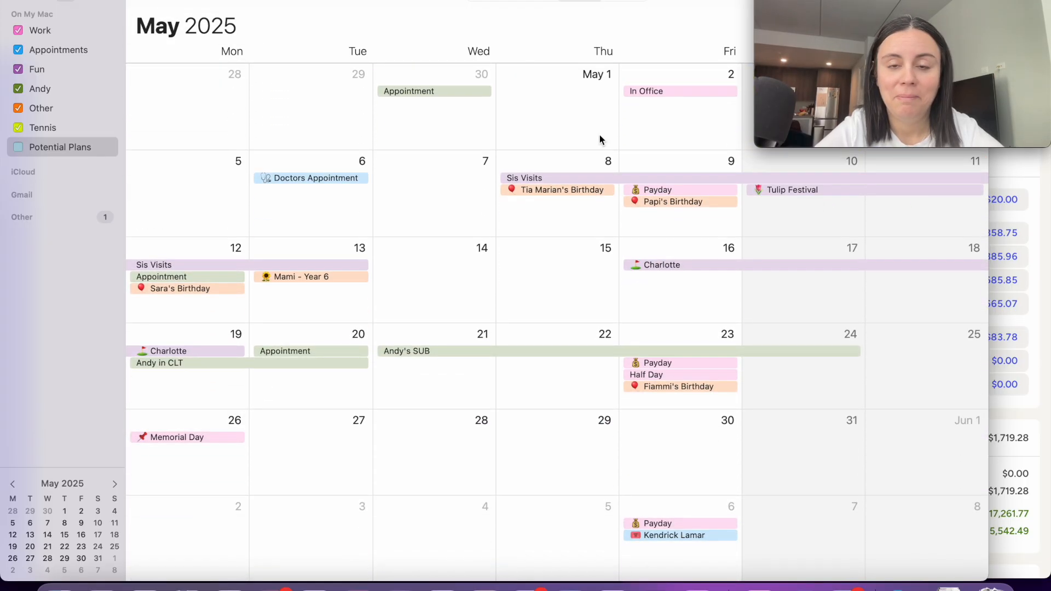
scroll(626, 137, up, 3)
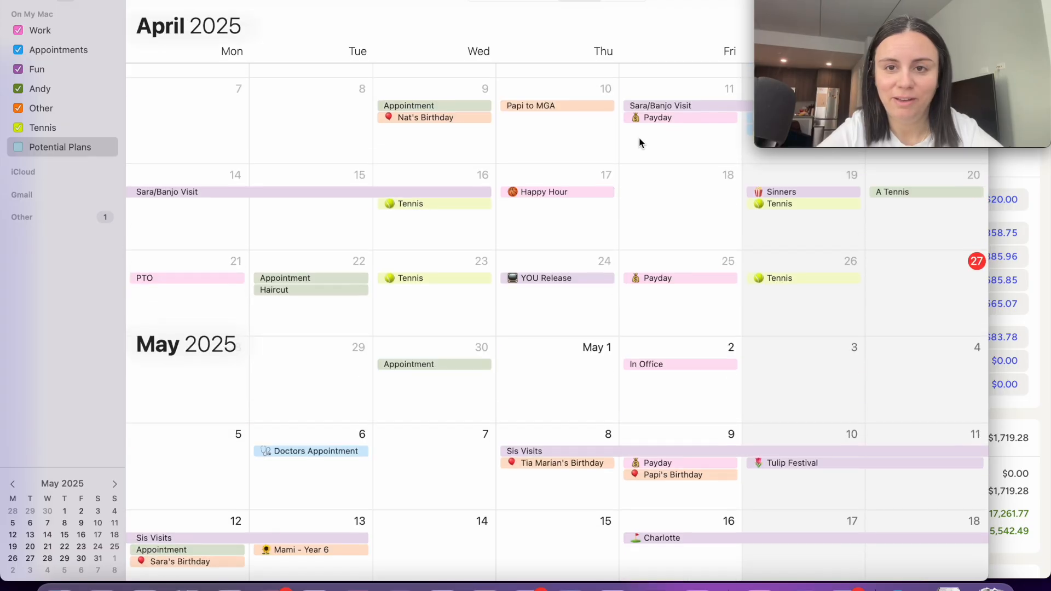
scroll(639, 142, down, 2)
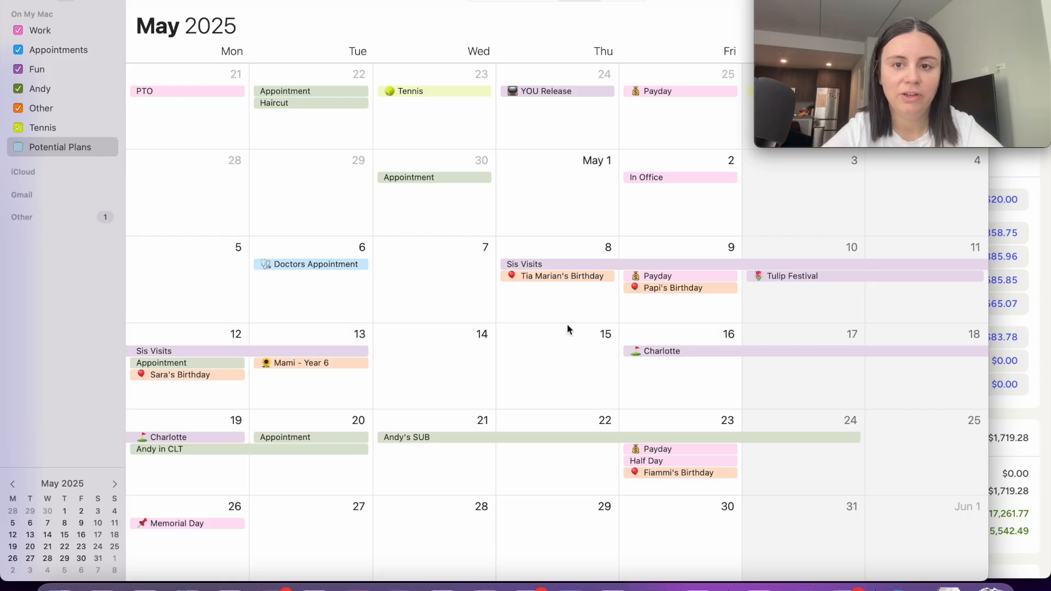
scroll(568, 329, down, 1)
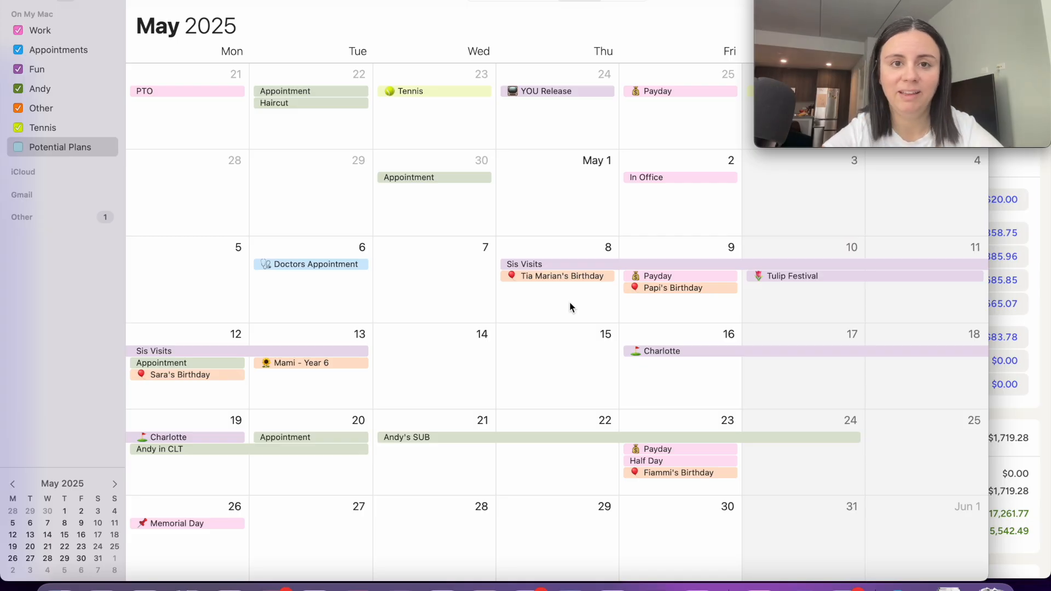
Return to the YNAB budget and check the Gifts category's available balance for April 2025.
key(ctrl+Up)
click(792, 462)
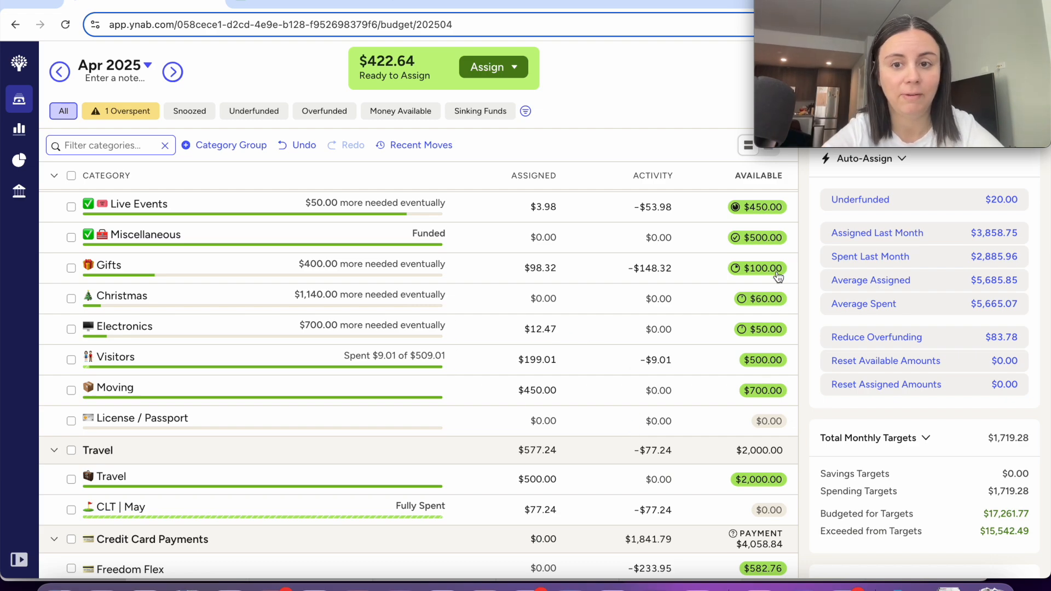
mouse_move(759, 278)
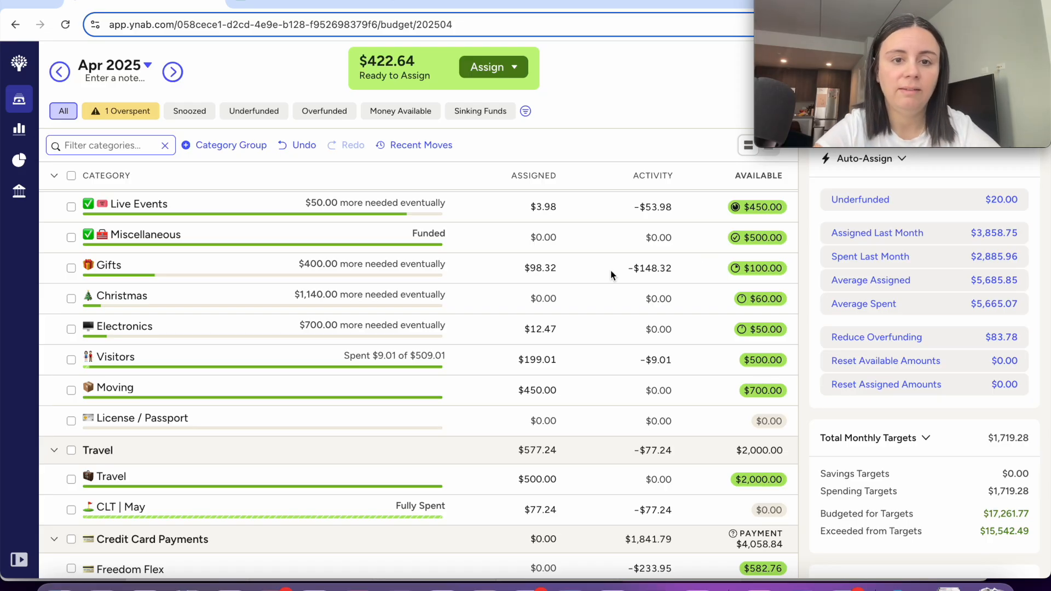
scroll(611, 276, up, 1)
Switch back to Calendar and review the birthdays and visits scheduled in May and June 2025.
key(super+Tab)
scroll(359, 381, down, 5)
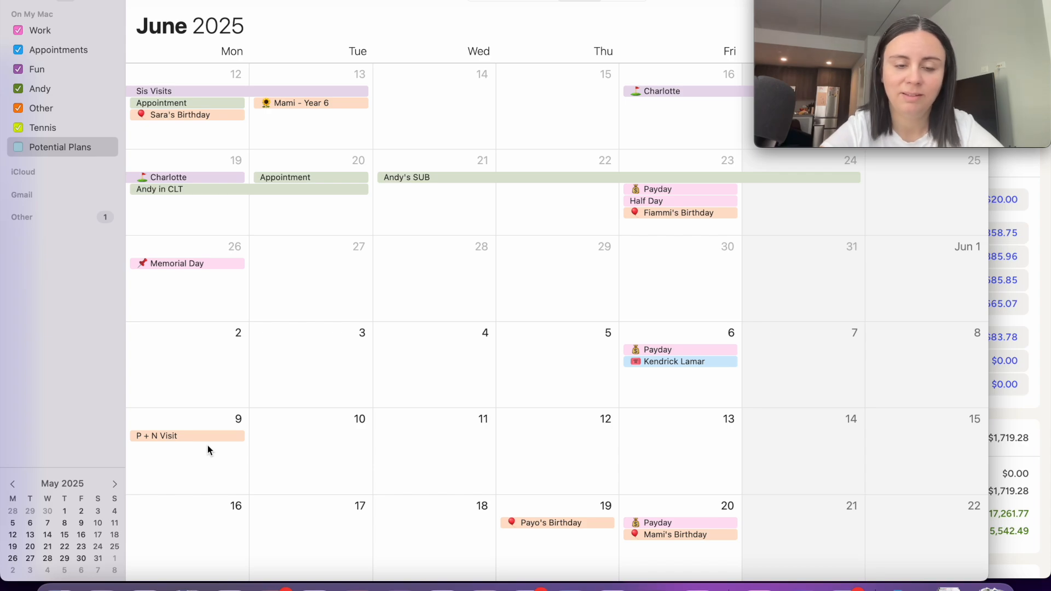
scroll(207, 446, down, 5)
scroll(208, 446, up, 8)
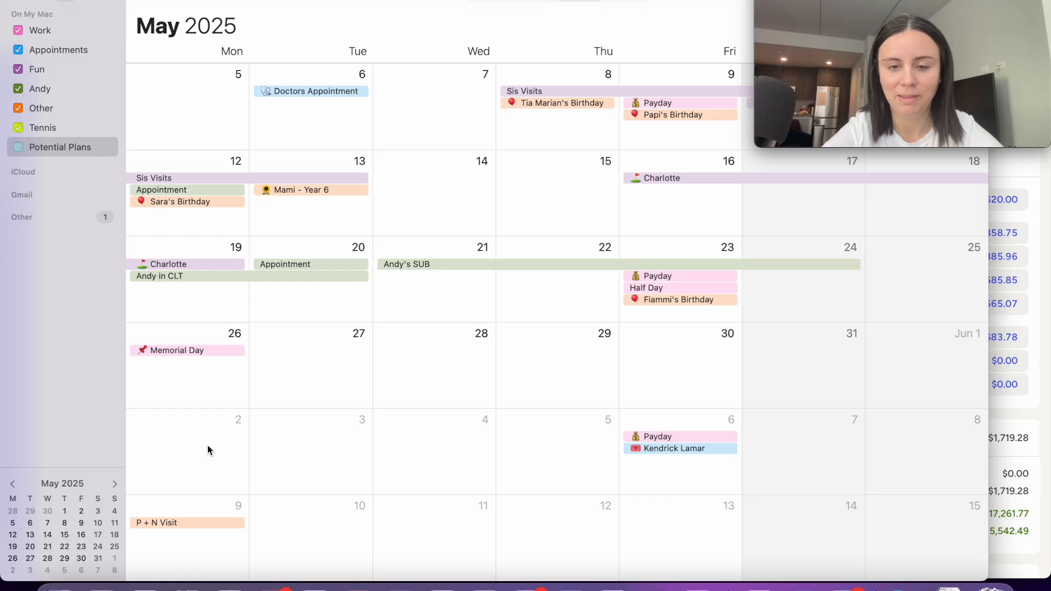
scroll(208, 445, up, 3)
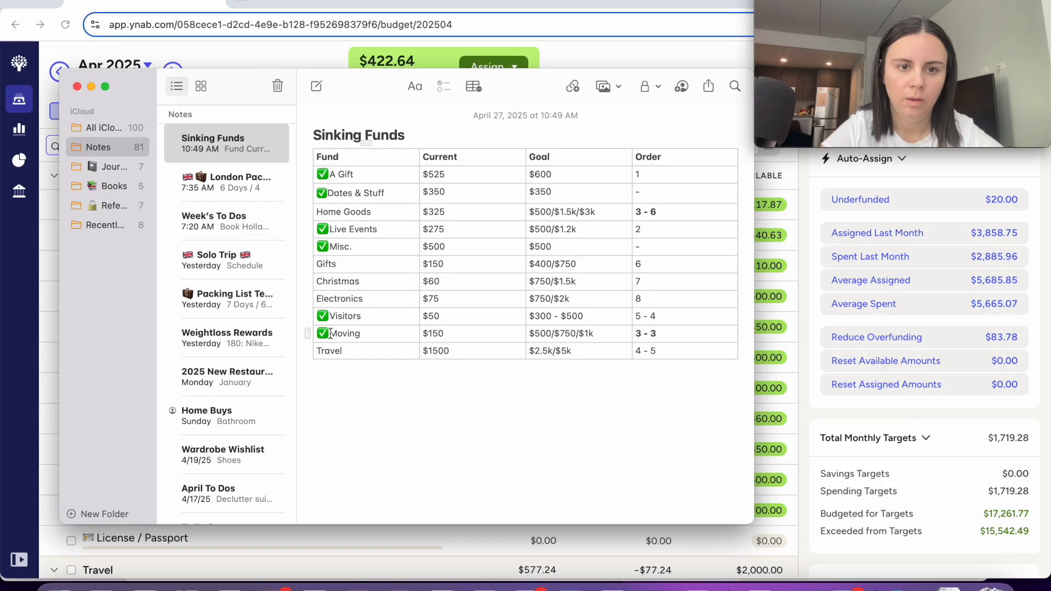
In the Sinking Funds note, add a ✅ emoji before Home Goods in the Fund column.
click(319, 334)
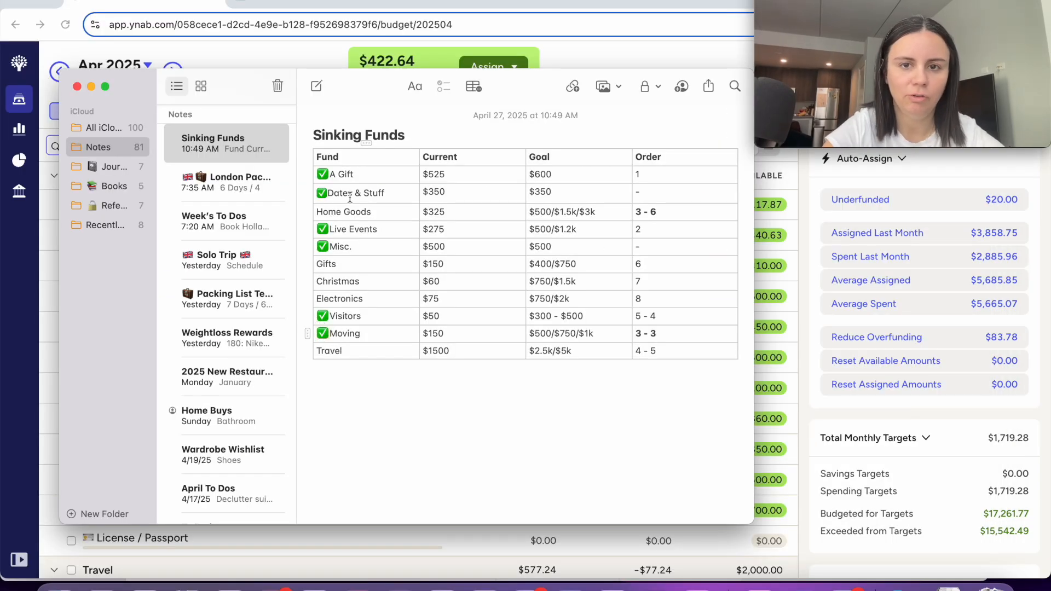
click(318, 218)
text(✅)
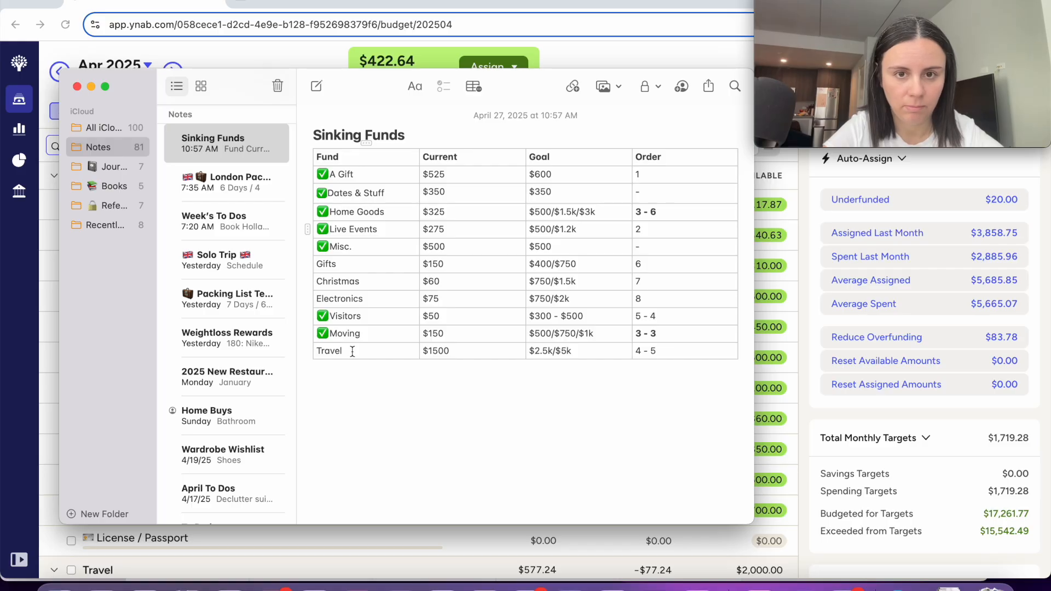
Return to the YNAB budget, add $50 to the Gifts category's assigned amount and deselect the category.
click(484, 573)
click(556, 478)
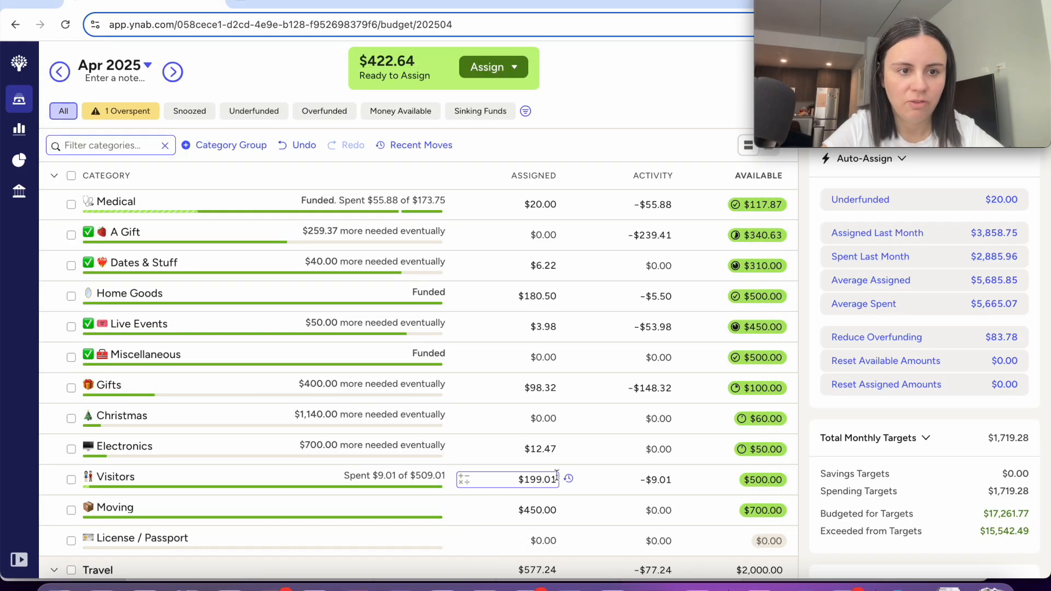
click(553, 387)
click(553, 388)
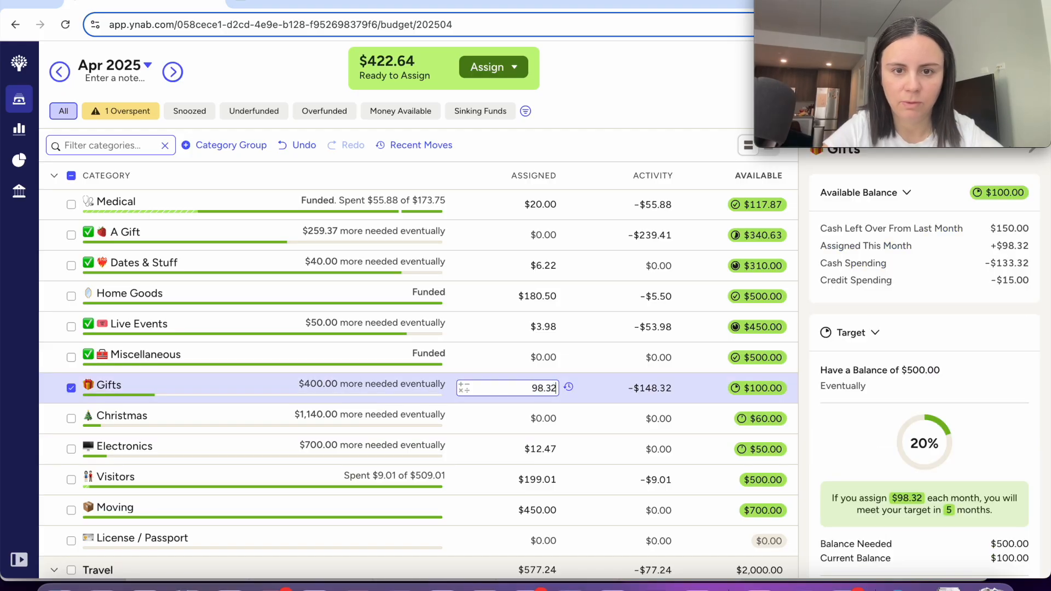
text(+50)
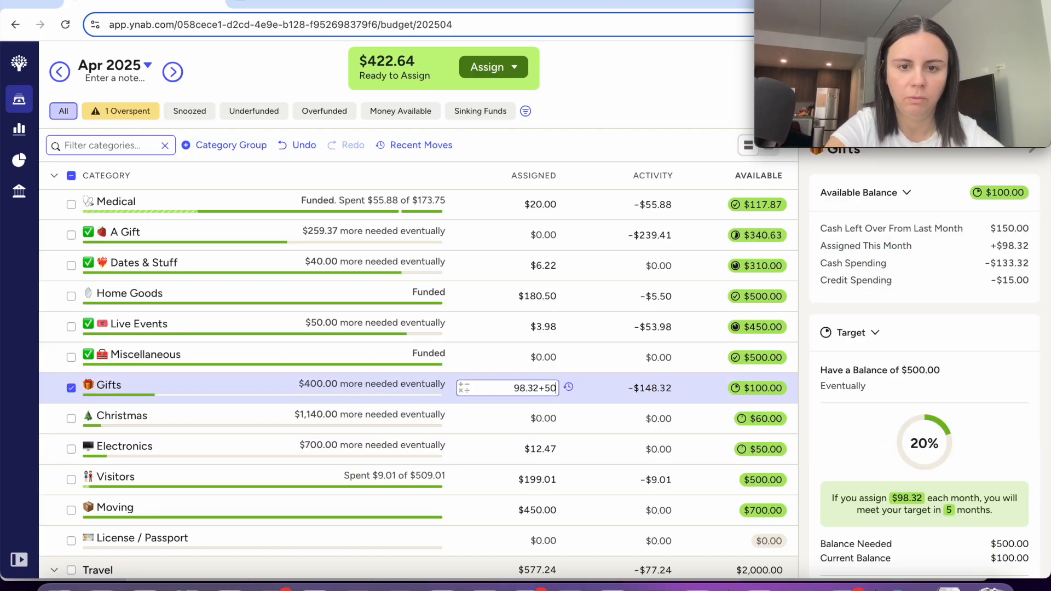
key(Return)
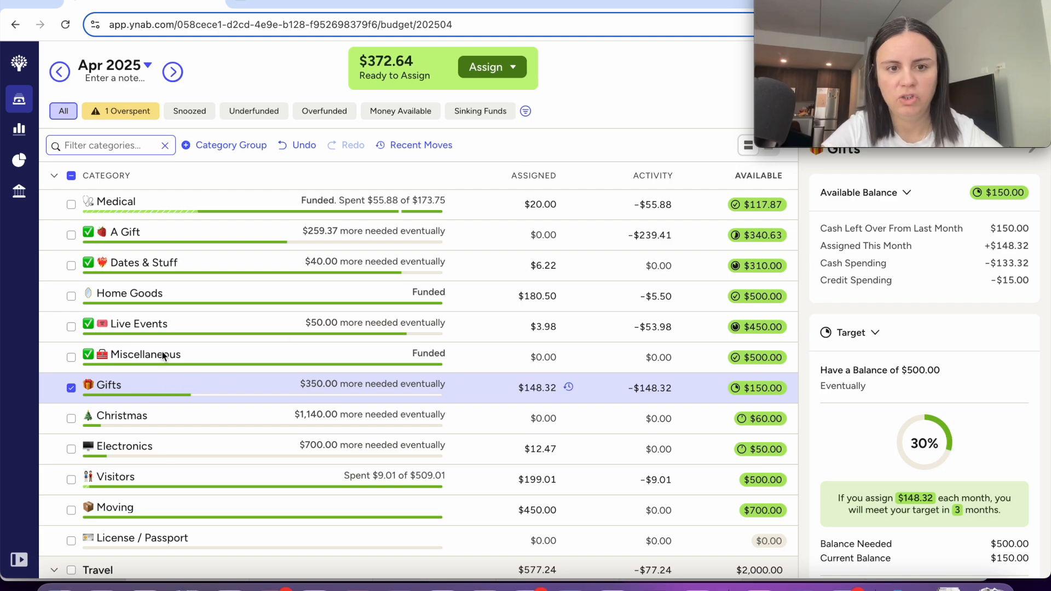
drag(162, 356, 163, 357)
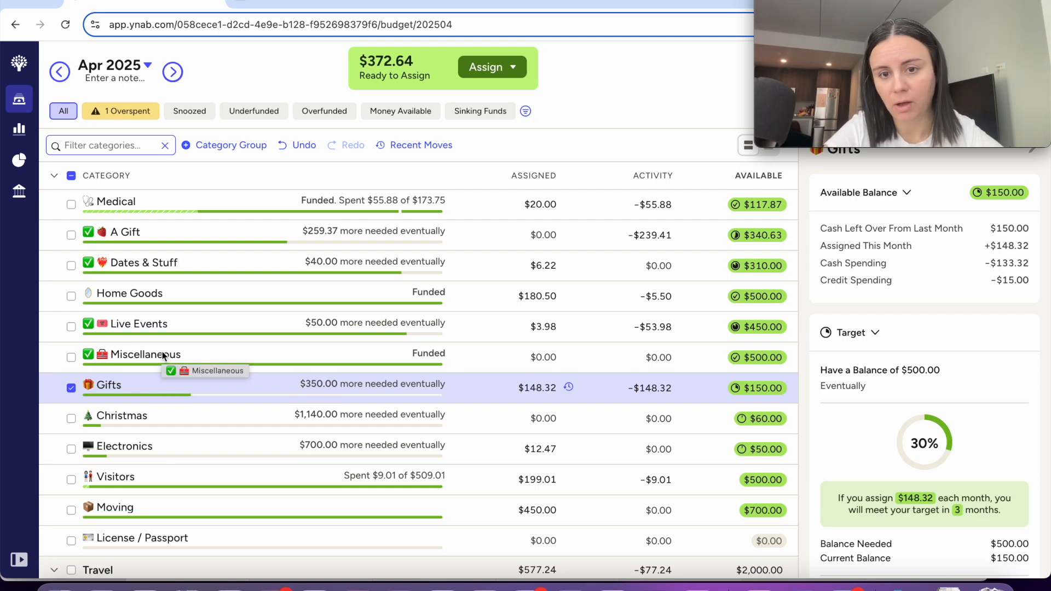
click(73, 389)
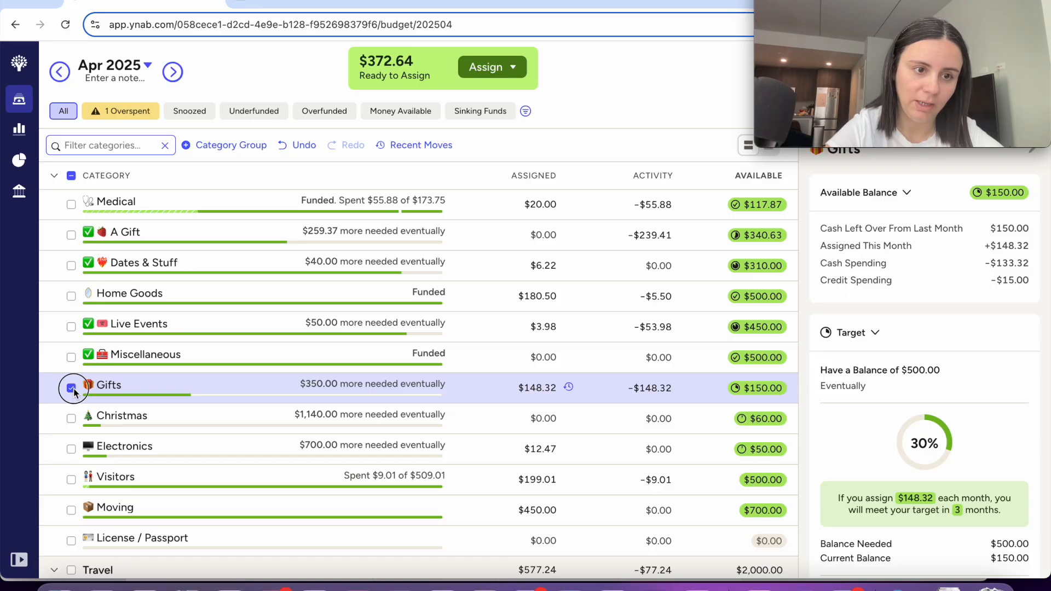
Deselect the Gifts category, assign $40 to Christmas for April 2025 and deselect Christmas.
click(73, 389)
scroll(225, 407, down, 1)
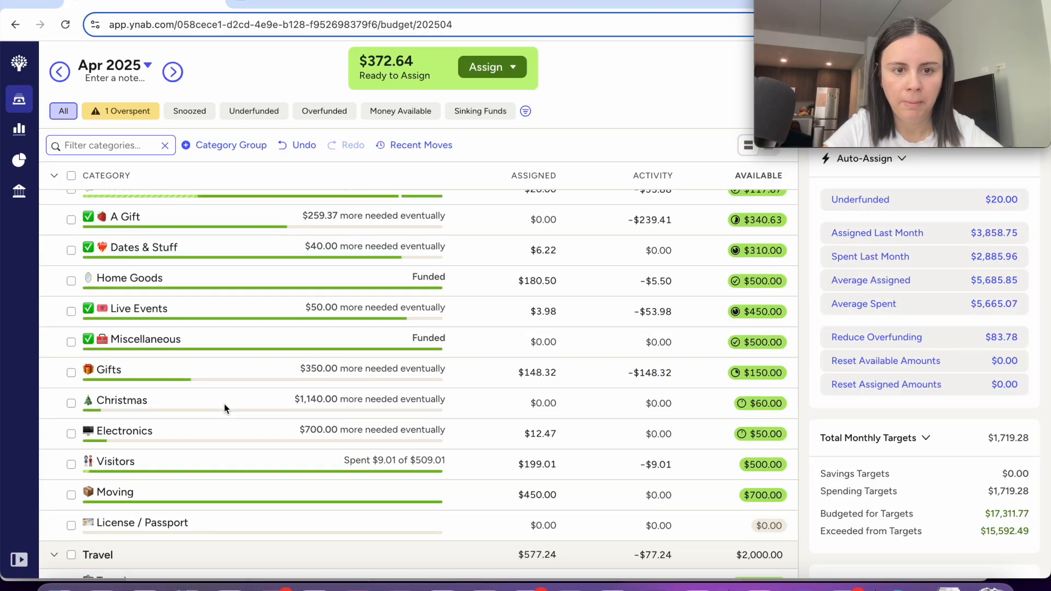
click(539, 405)
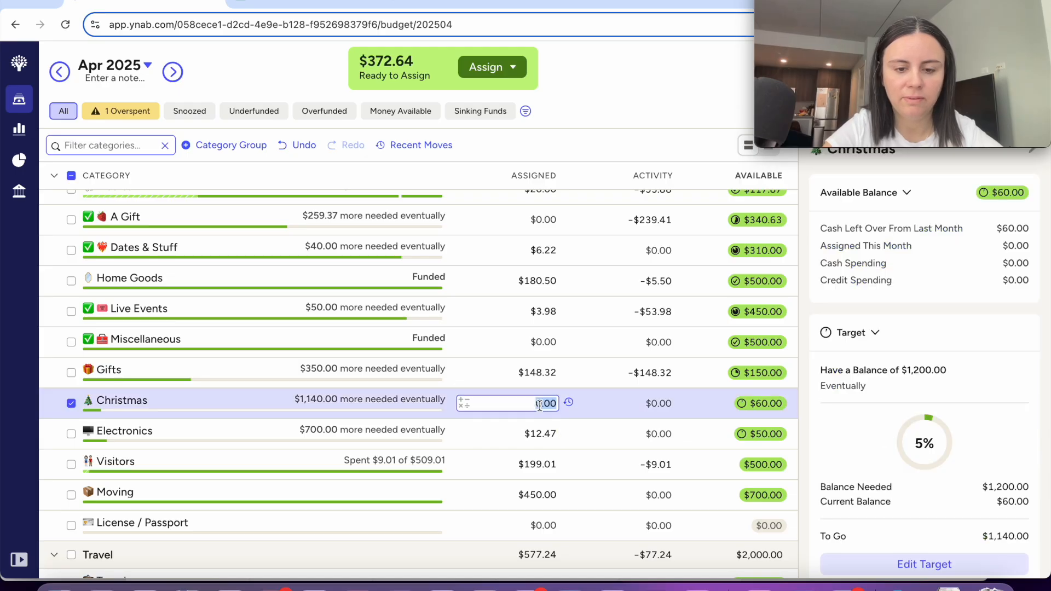
text(40)
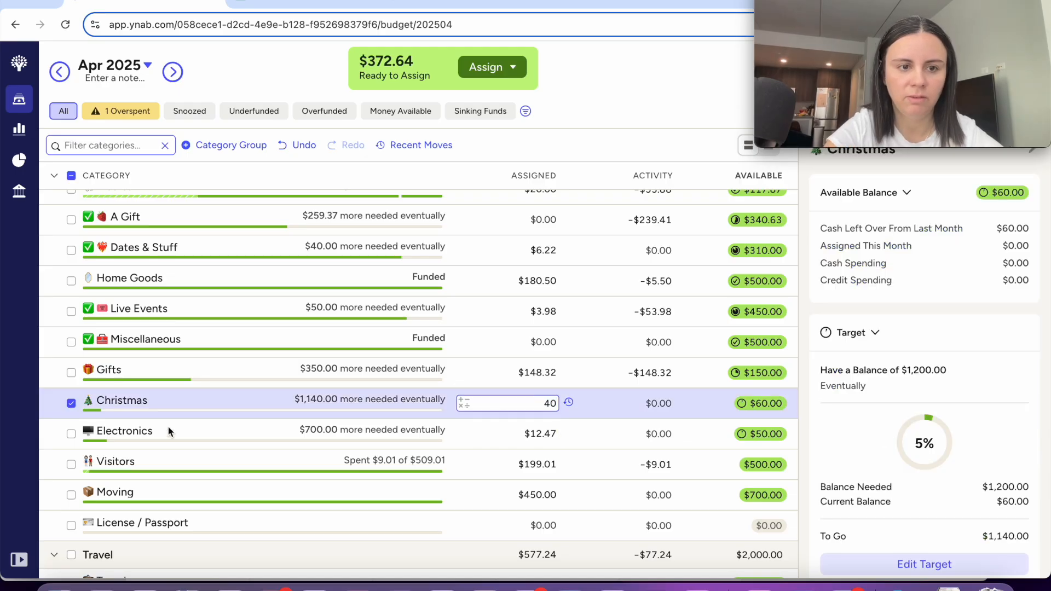
click(71, 404)
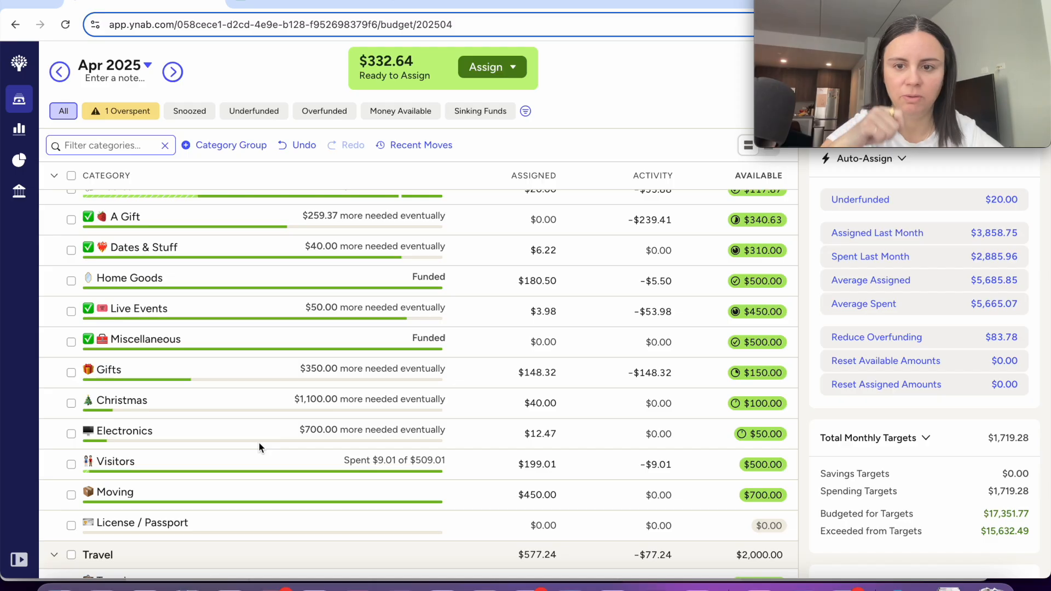
Add $26.03 to the Shopping category's assigned amount for April 2025.
scroll(258, 443, up, 2)
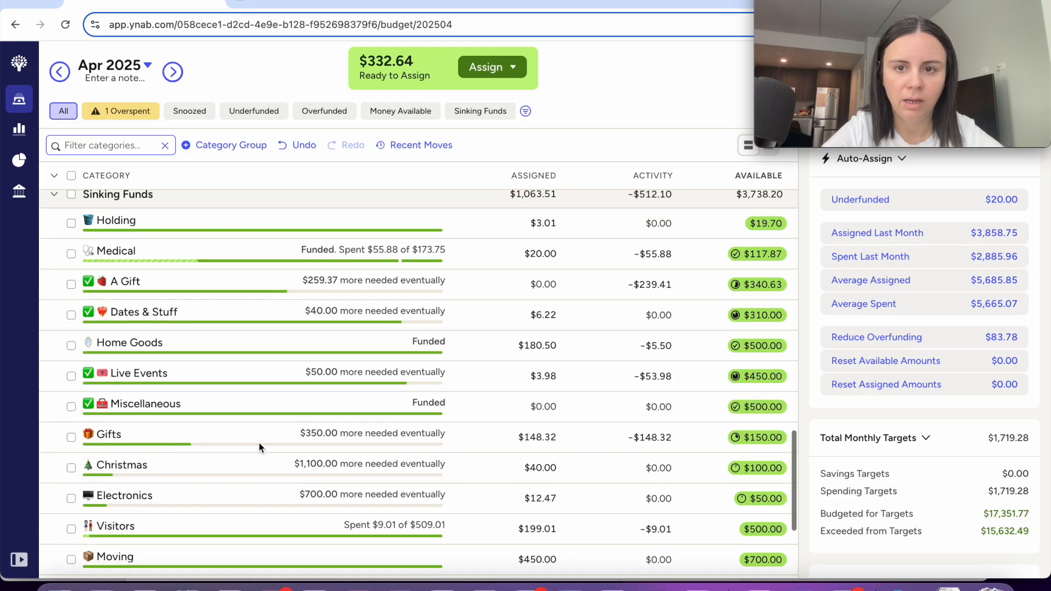
scroll(258, 446, down, 2)
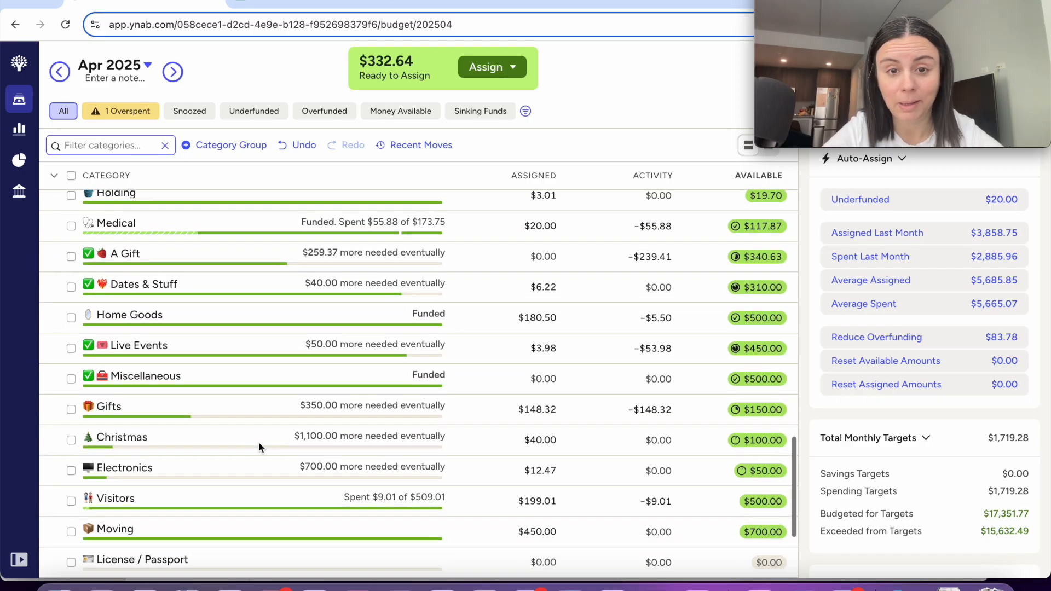
scroll(259, 445, up, 2)
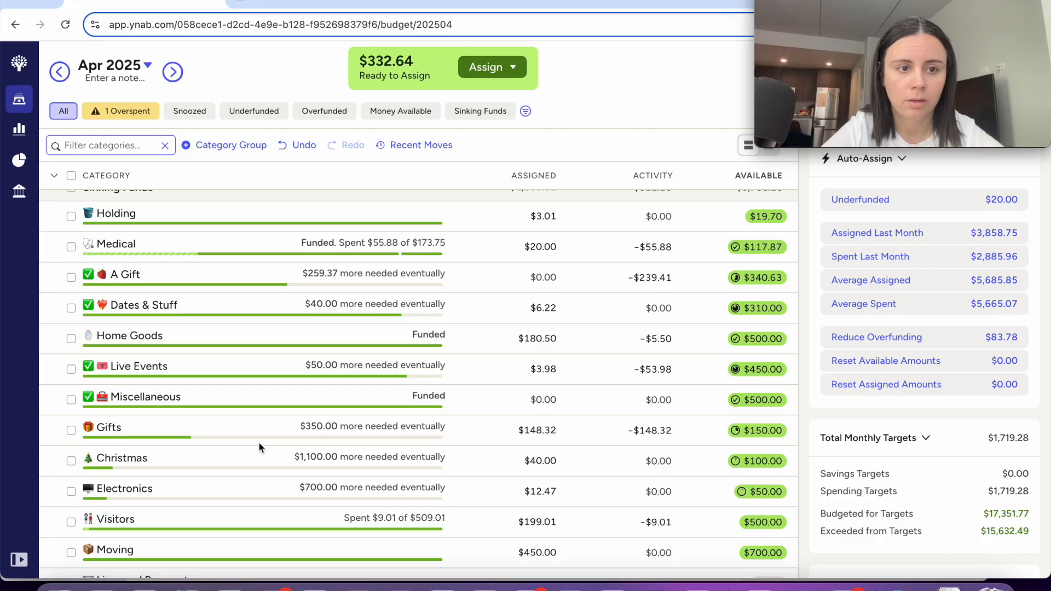
scroll(259, 442, up, 5)
scroll(258, 443, up, 8)
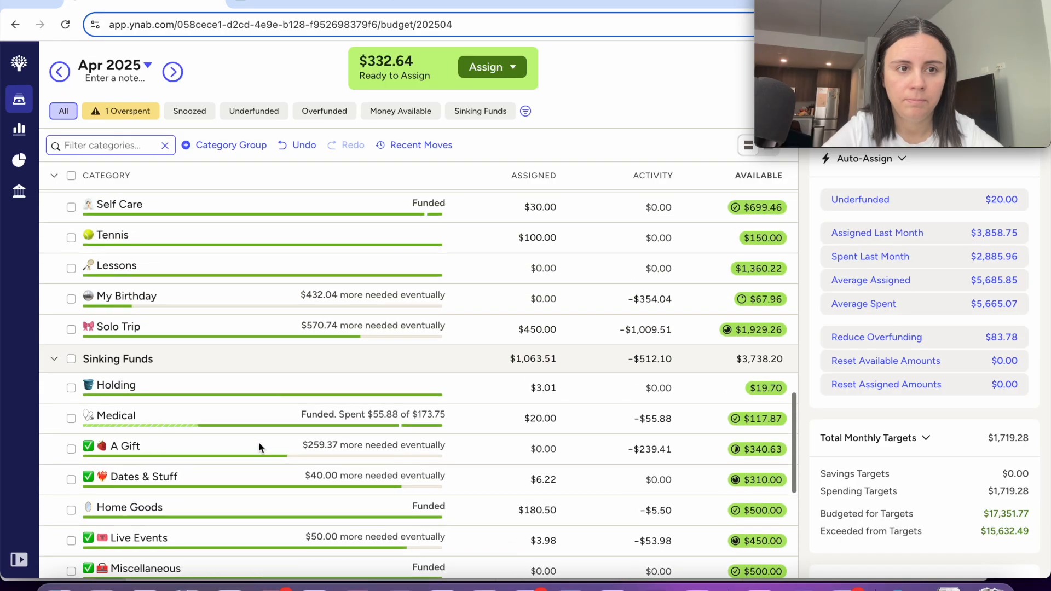
scroll(259, 442, up, 1)
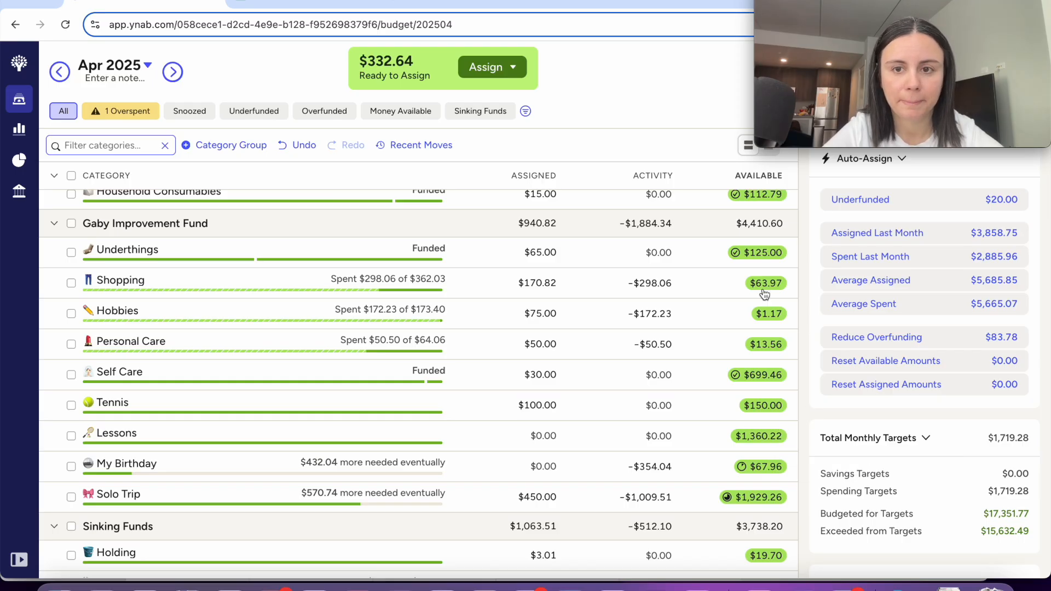
click(546, 283)
text(+32.64)
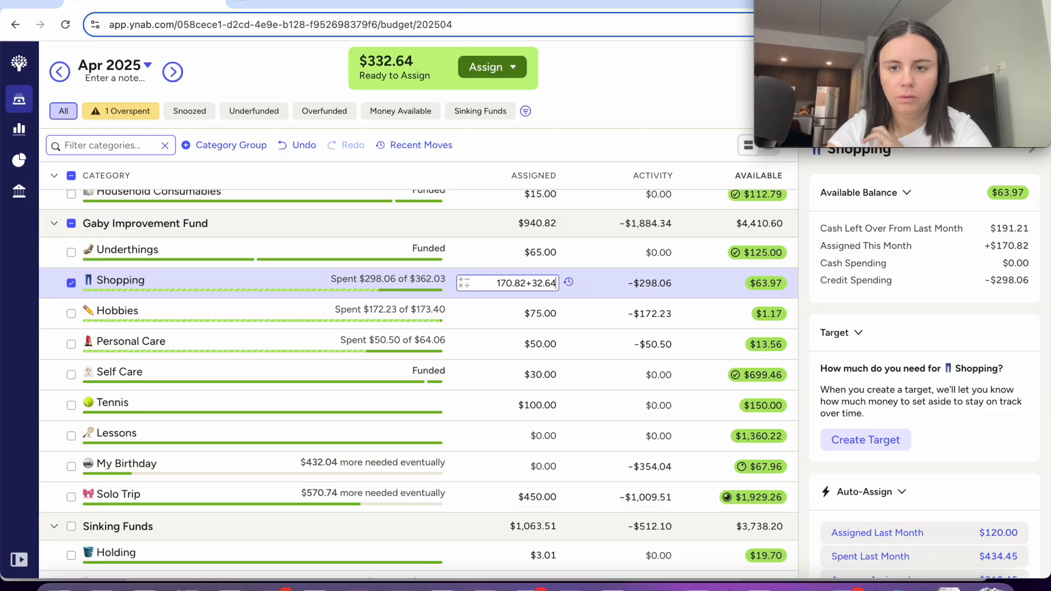
key(BackSpace)
key(BackSpace)
key(BackSpace)
key(BackSpace)
key(BackSpace)
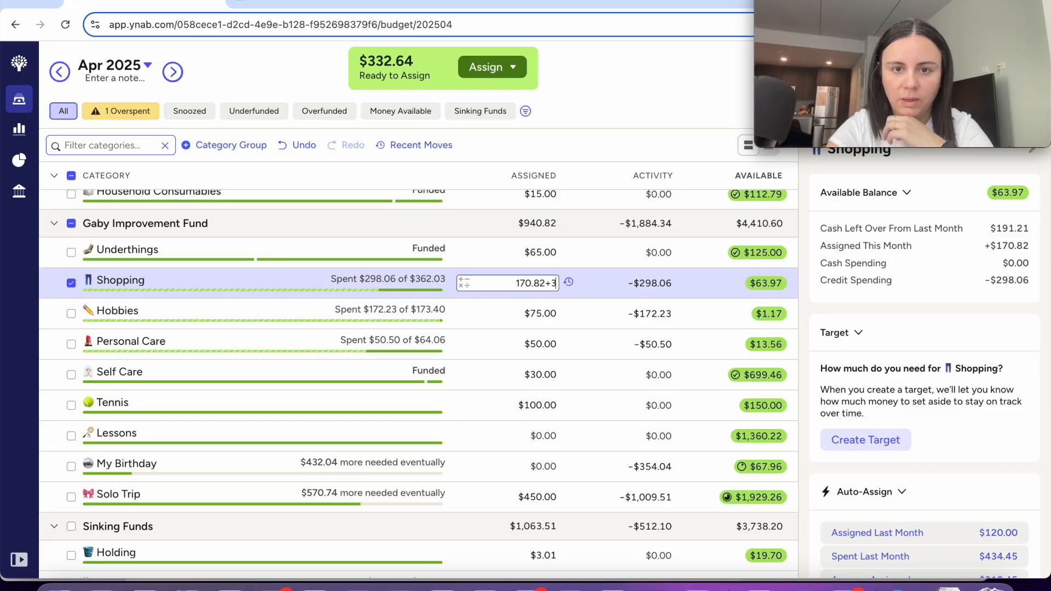
text(2)
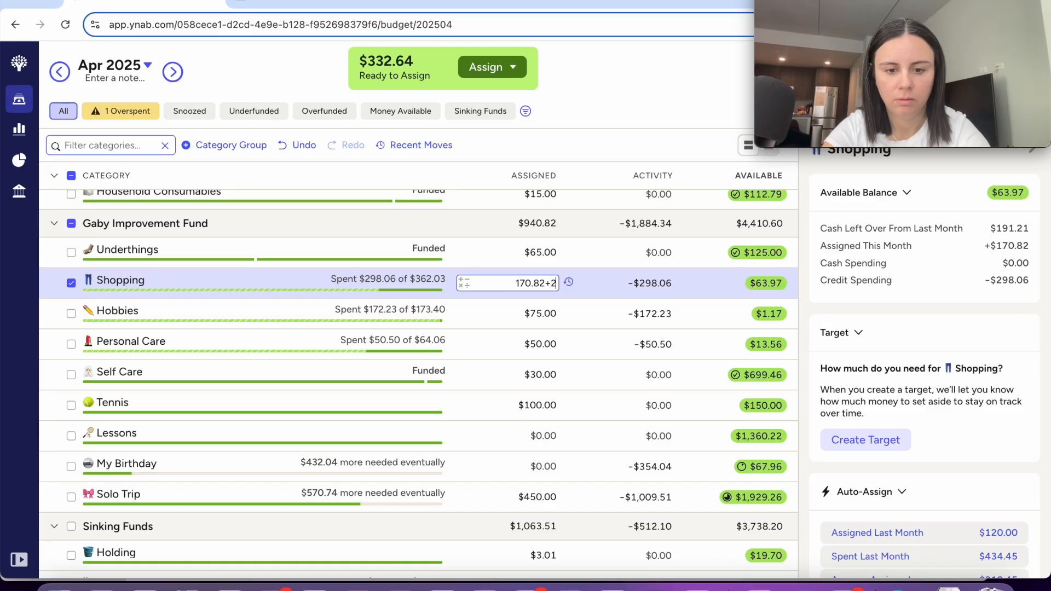
text(6.03)
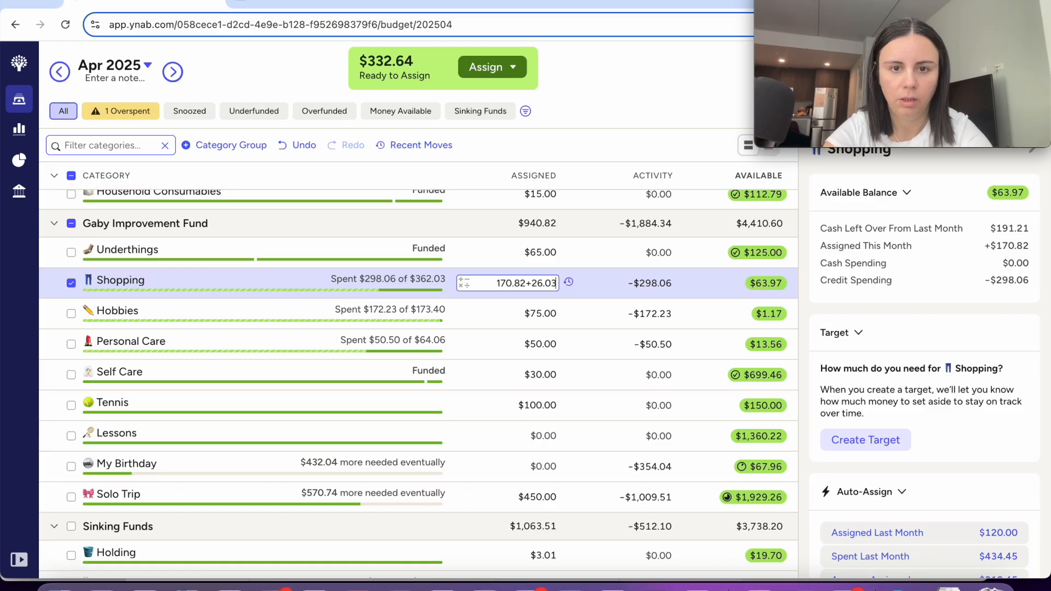
key(Return)
Add another $5 to the Shopping category's assigned amount.
click(544, 250)
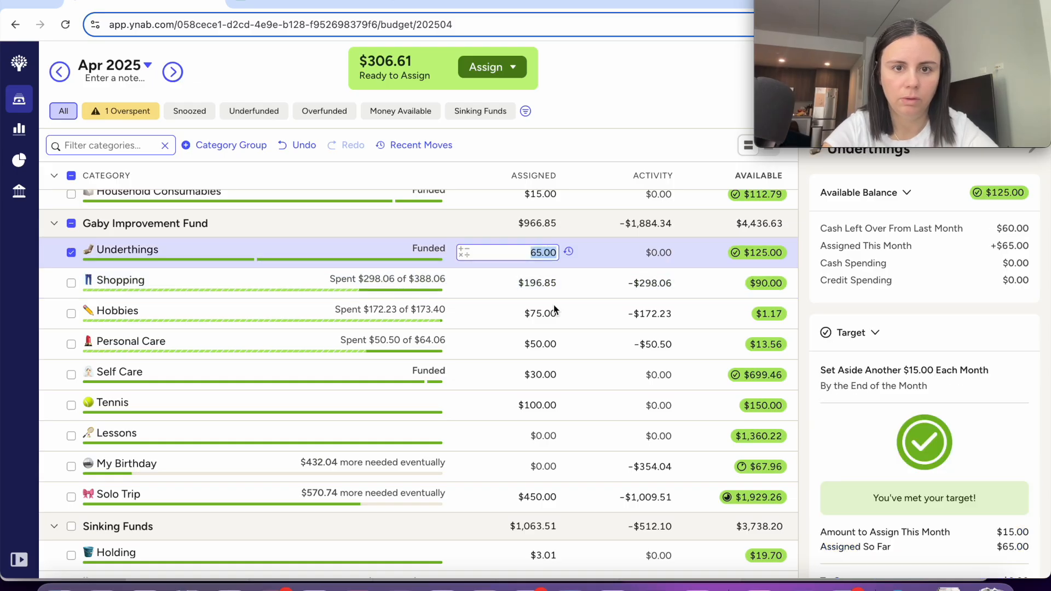
scroll(550, 462, up, 3)
scroll(551, 462, down, 5)
scroll(551, 462, up, 3)
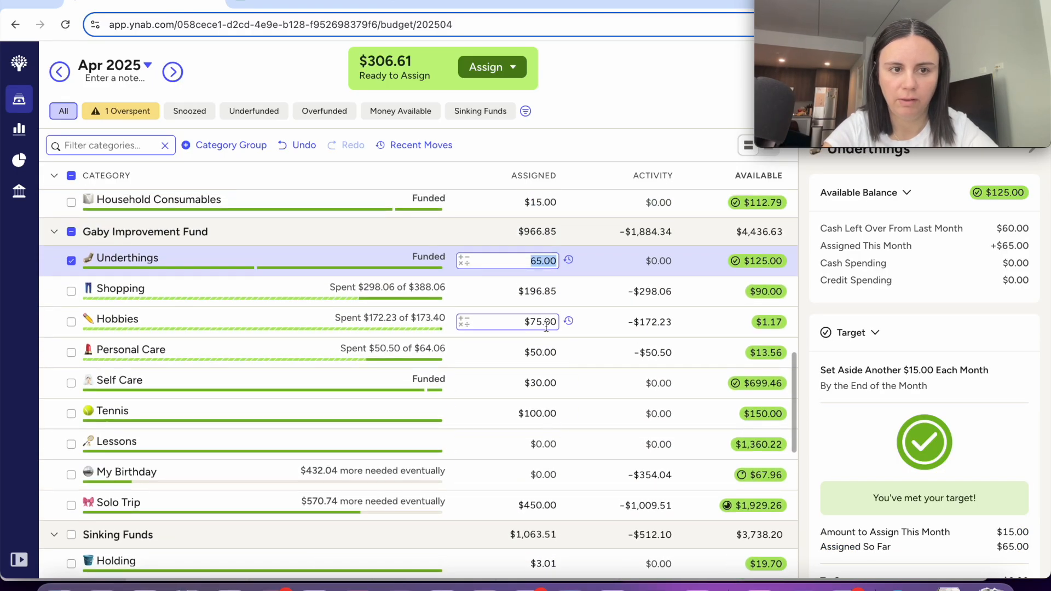
click(542, 291)
text(+5)
key(Return)
Add $1.61 to the assigned amount of the Holding category in Sinking Funds.
scroll(630, 408, down, 2)
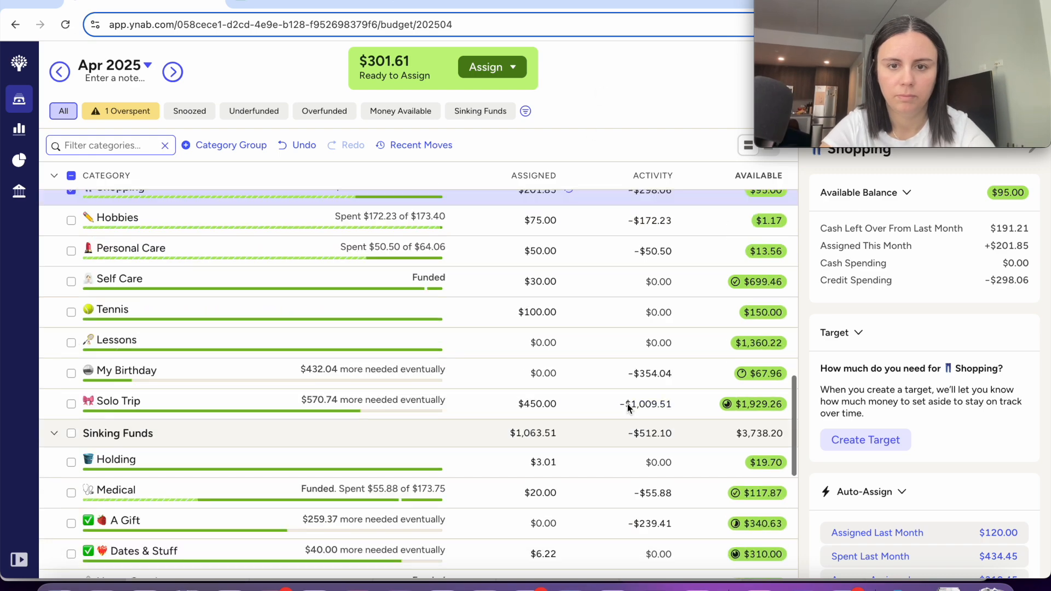
click(545, 462)
text(+1)
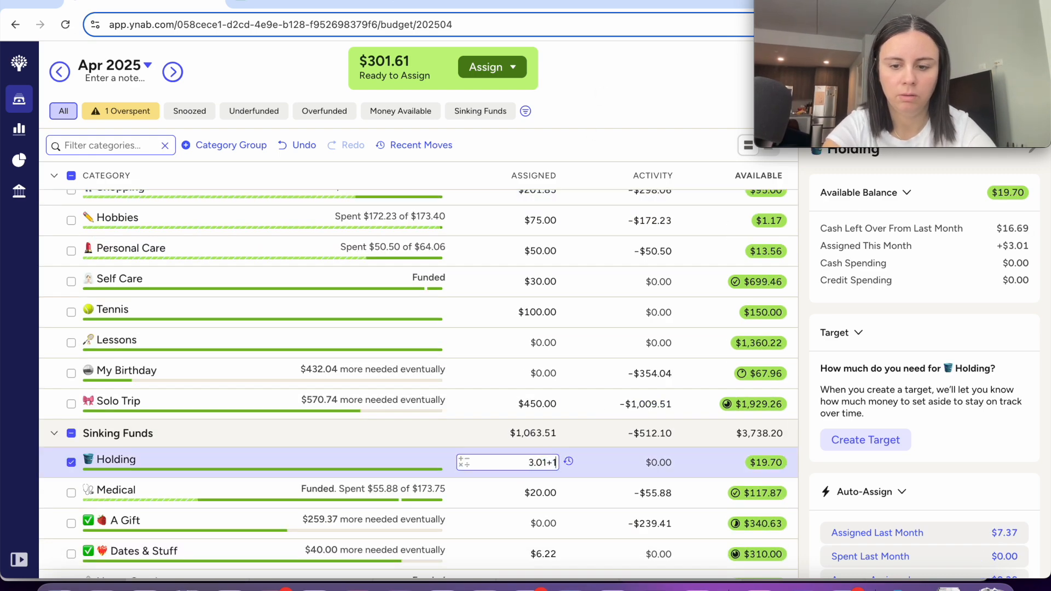
text(.61)
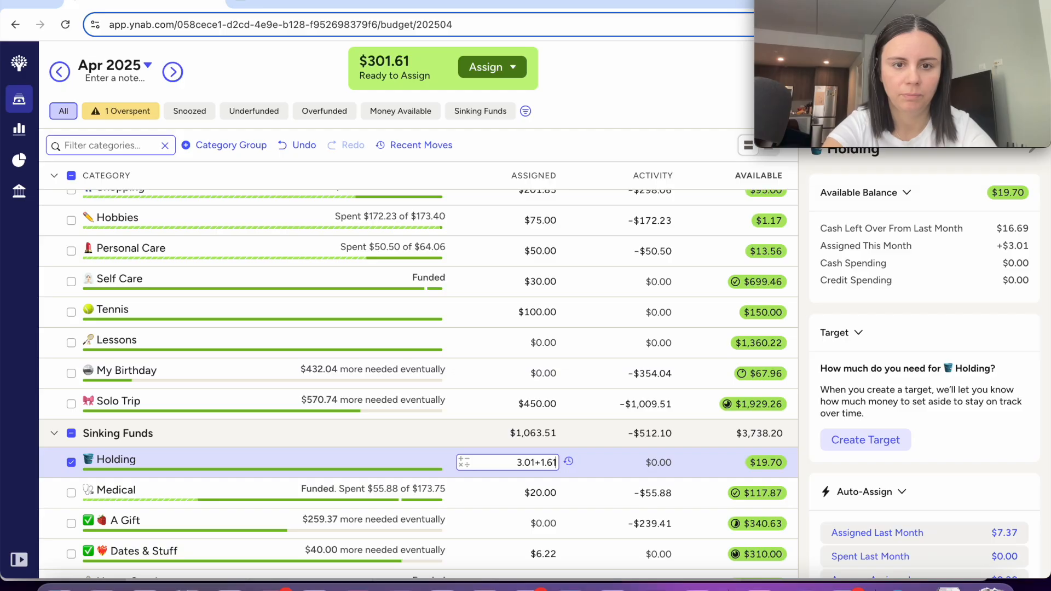
key(Return)
Check the Travel category's balance details for April 2025 and deselect it.
scroll(498, 420, down, 10)
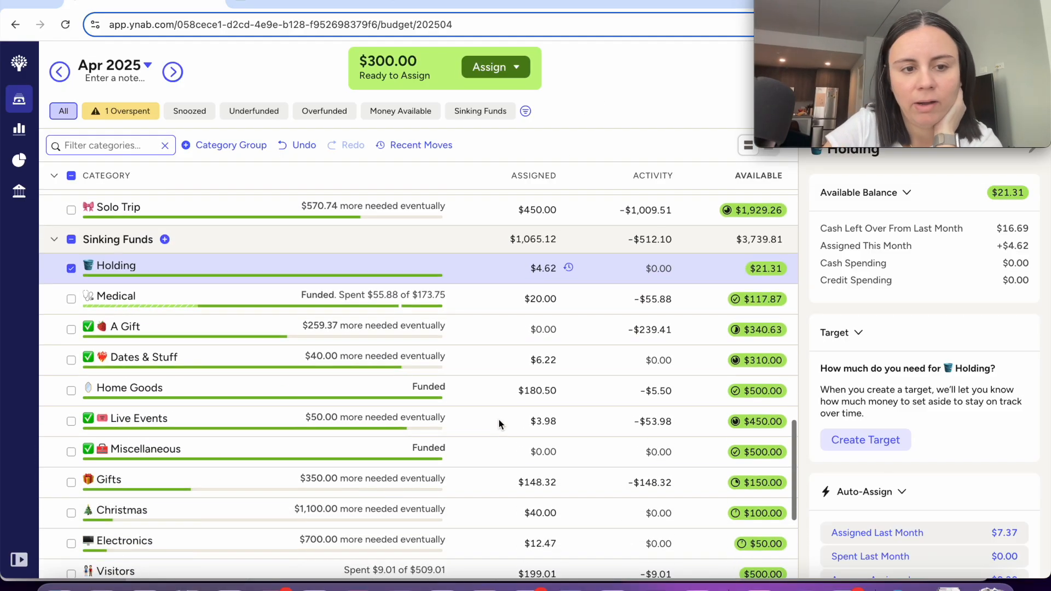
click(495, 447)
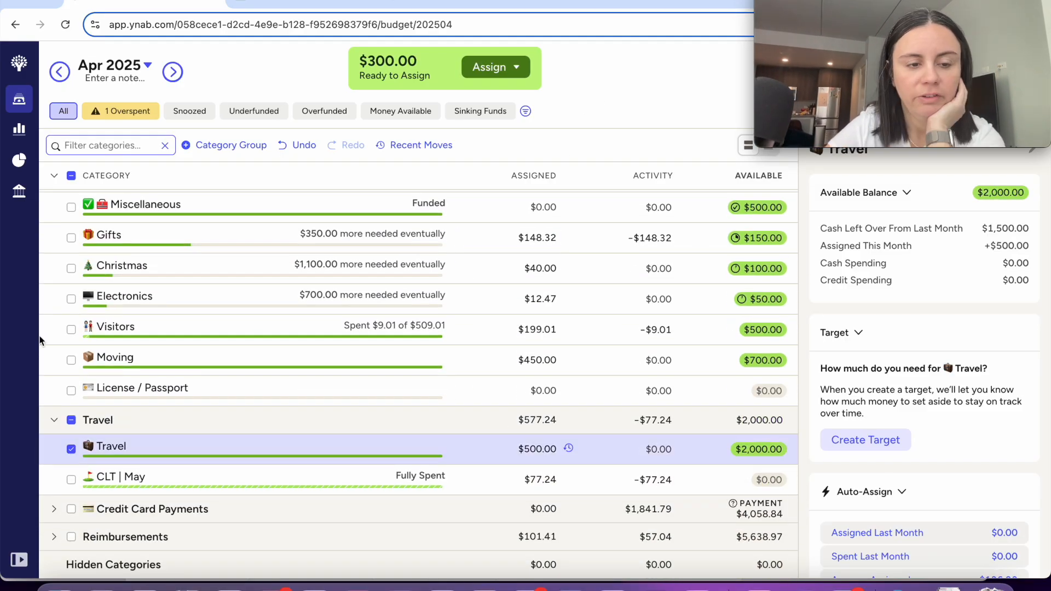
click(71, 449)
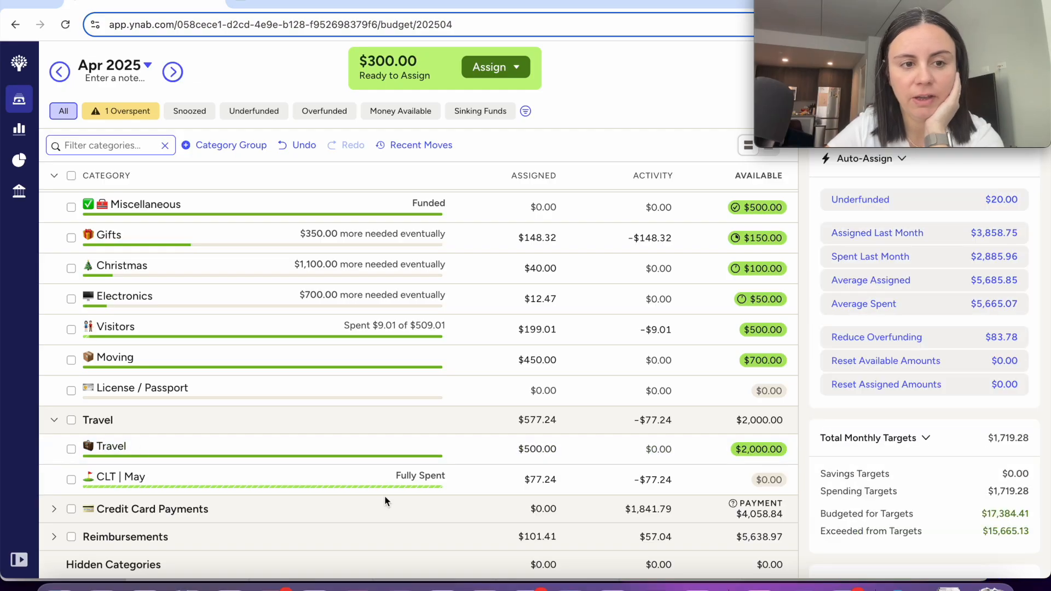
scroll(386, 501, up, 1)
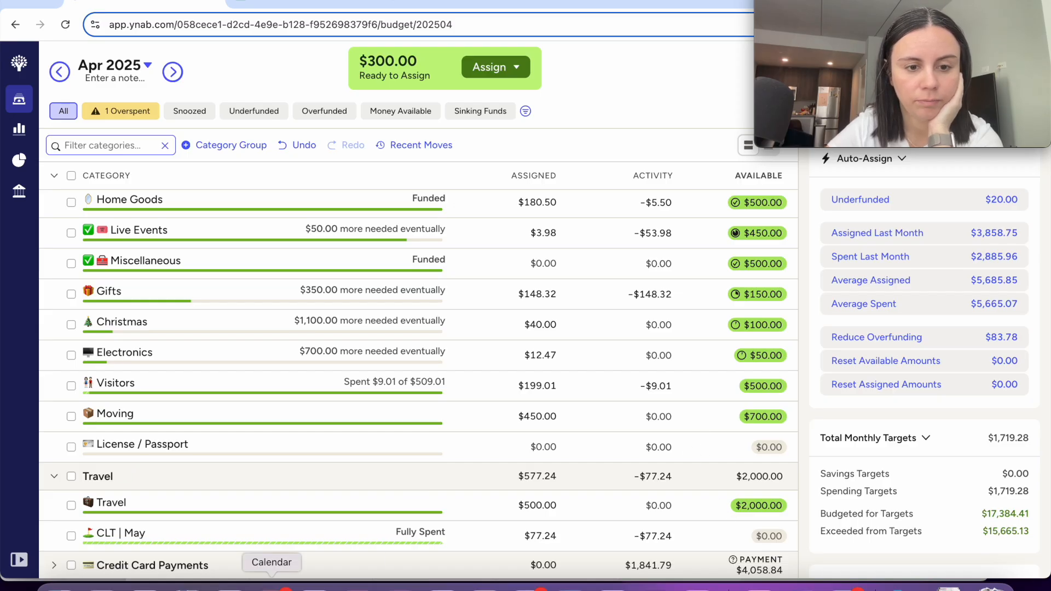
Switch to Calendar and review the trips, visits and paydays scheduled in May 2025.
click(271, 586)
scroll(525, 390, down, 5)
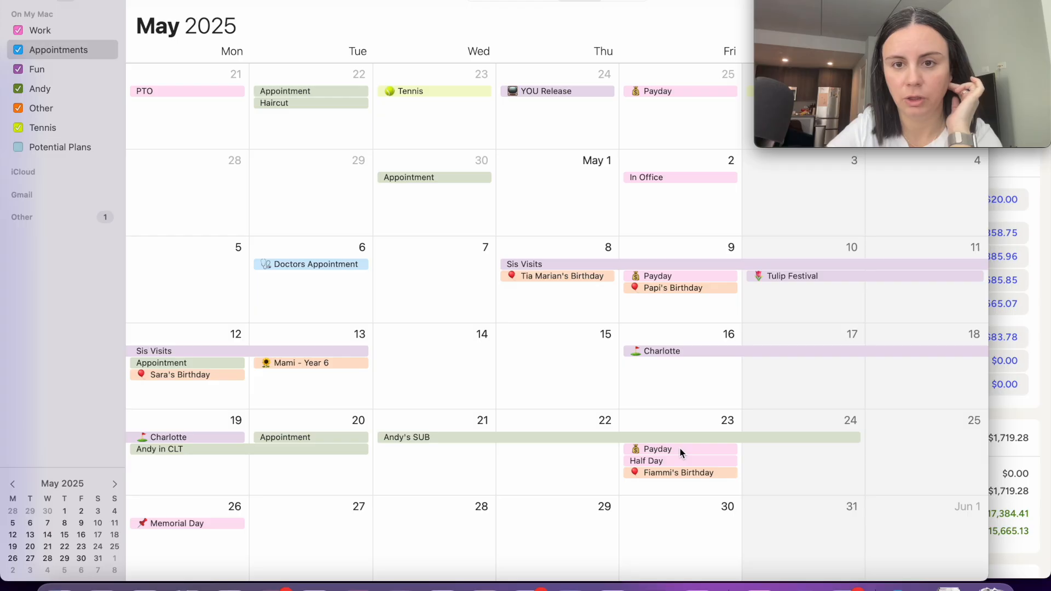
scroll(680, 448, down, 3)
Return to the YNAB budget and add $200 to the Travel category's assigned amount for April 2025.
mouse_move(852, 3)
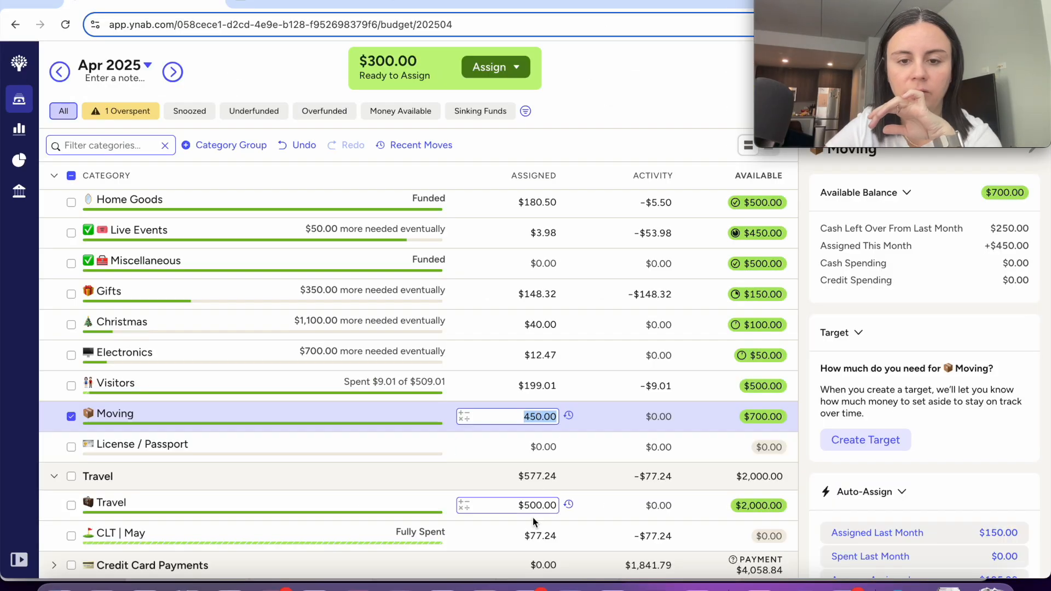
click(533, 504)
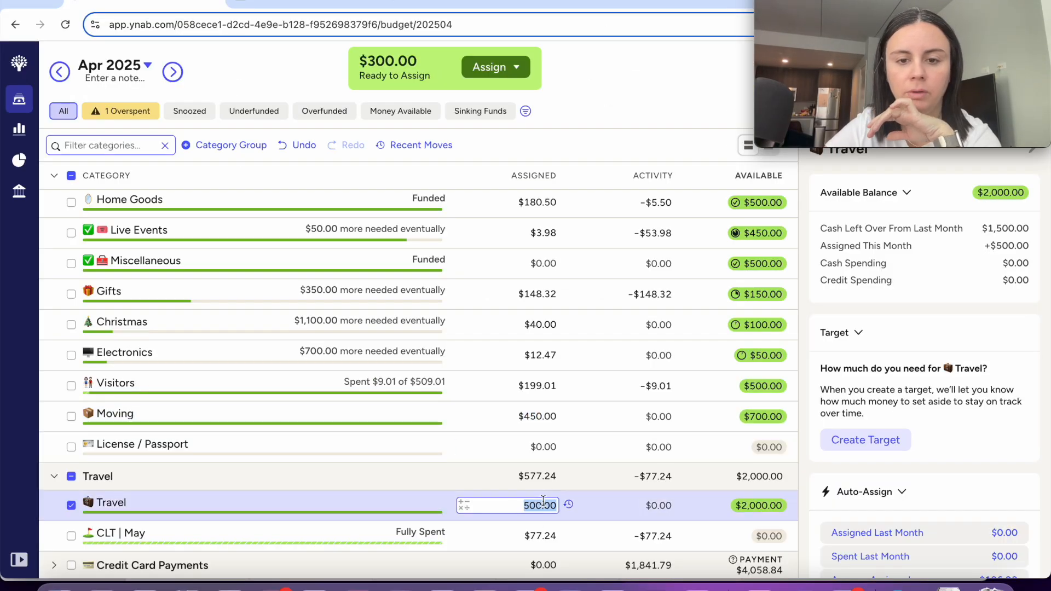
text(+200)
Add $100 to the Moving category's assigned amount.
click(533, 416)
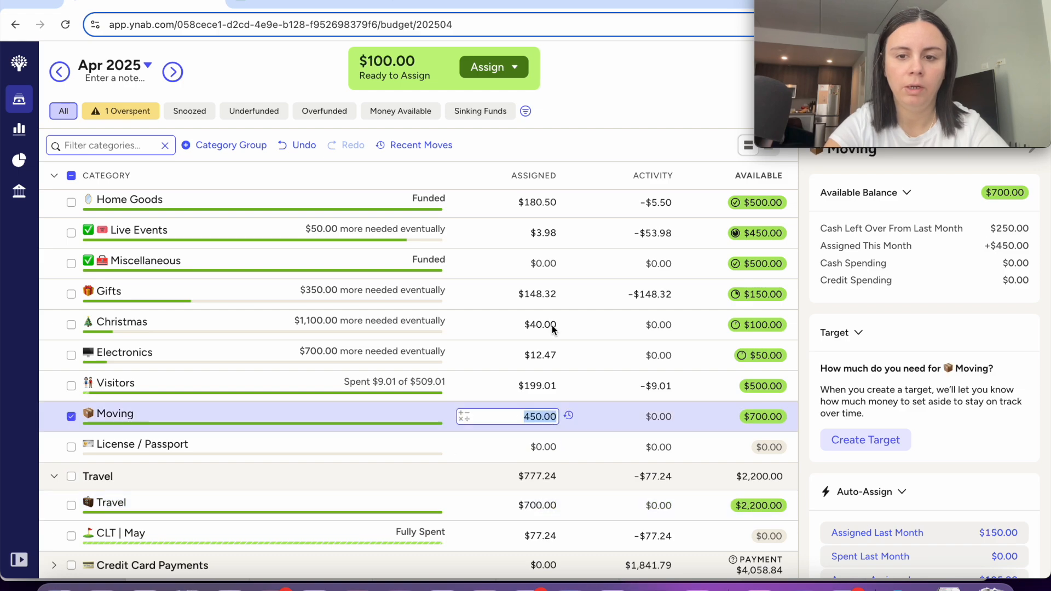
key(Right)
text(+100)
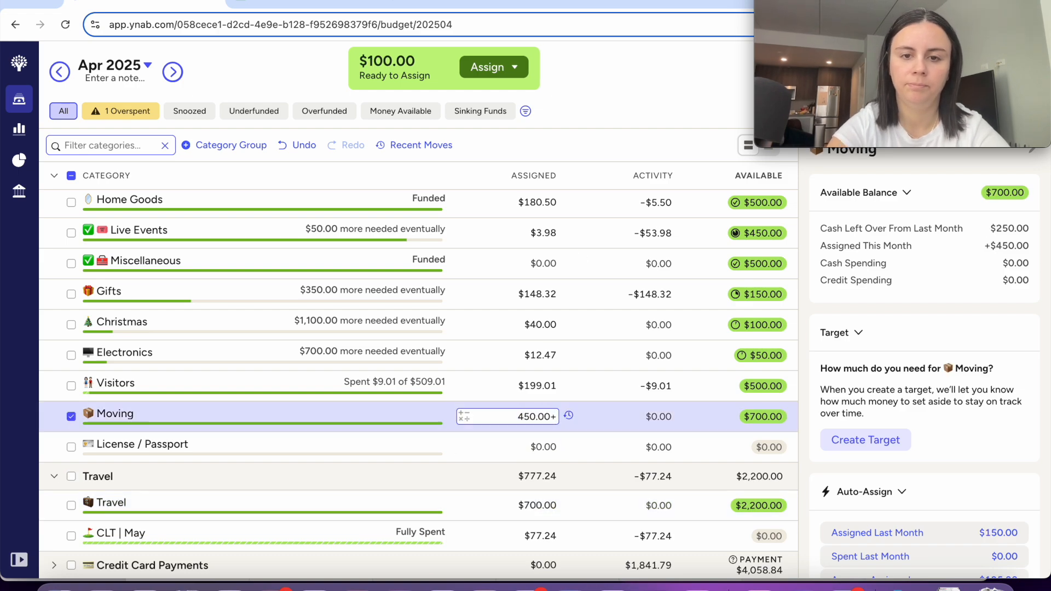
key(Return)
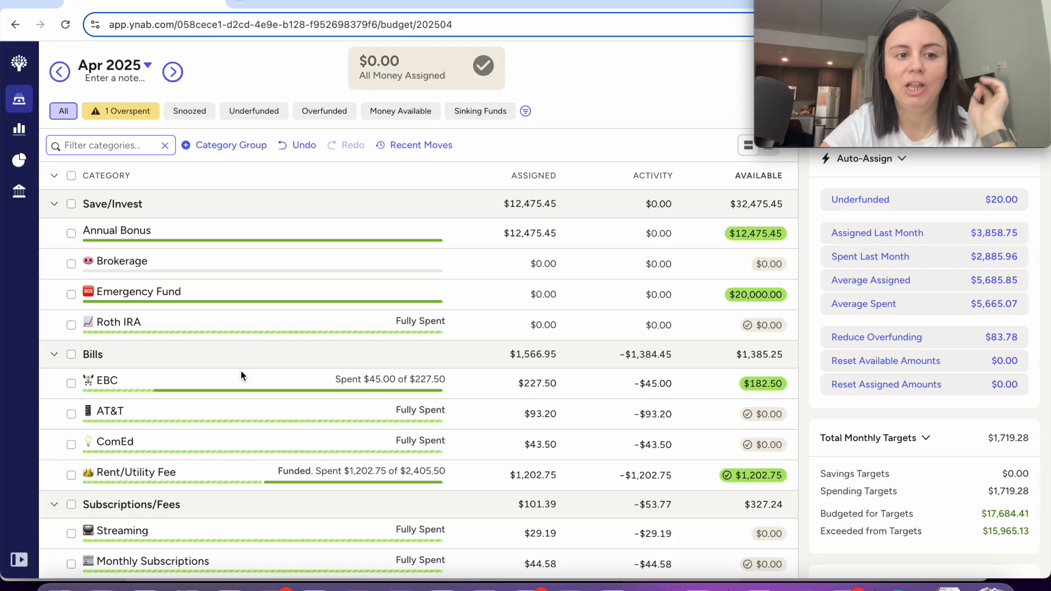
Examine the assigned and available amounts across all April 2025 category groups, from Save/Invest through Travel and back.
scroll(241, 370, down, 5)
scroll(242, 375, down, 15)
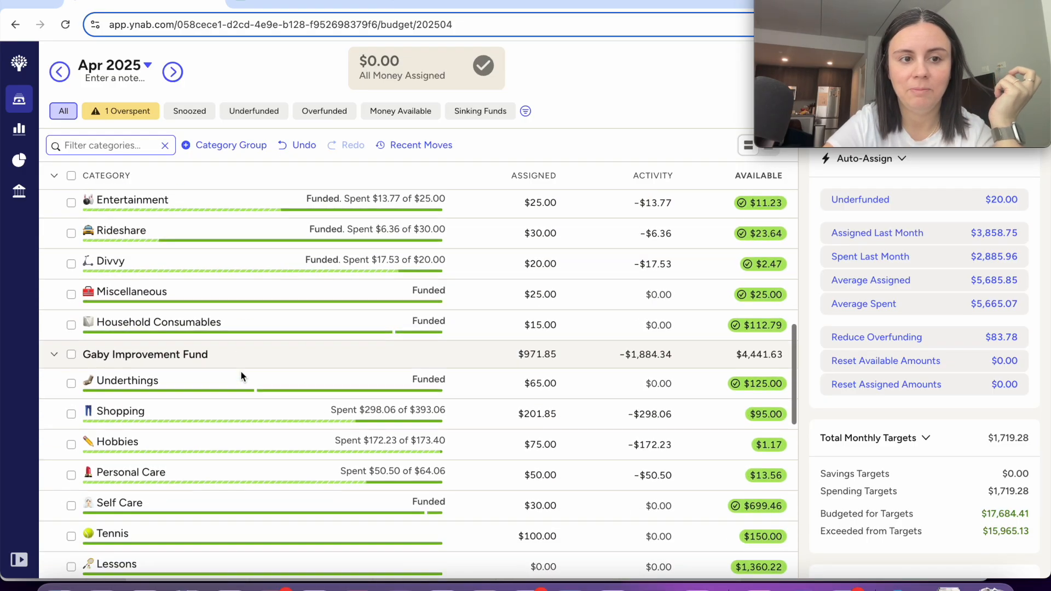
scroll(241, 375, down, 6)
scroll(241, 376, down, 3)
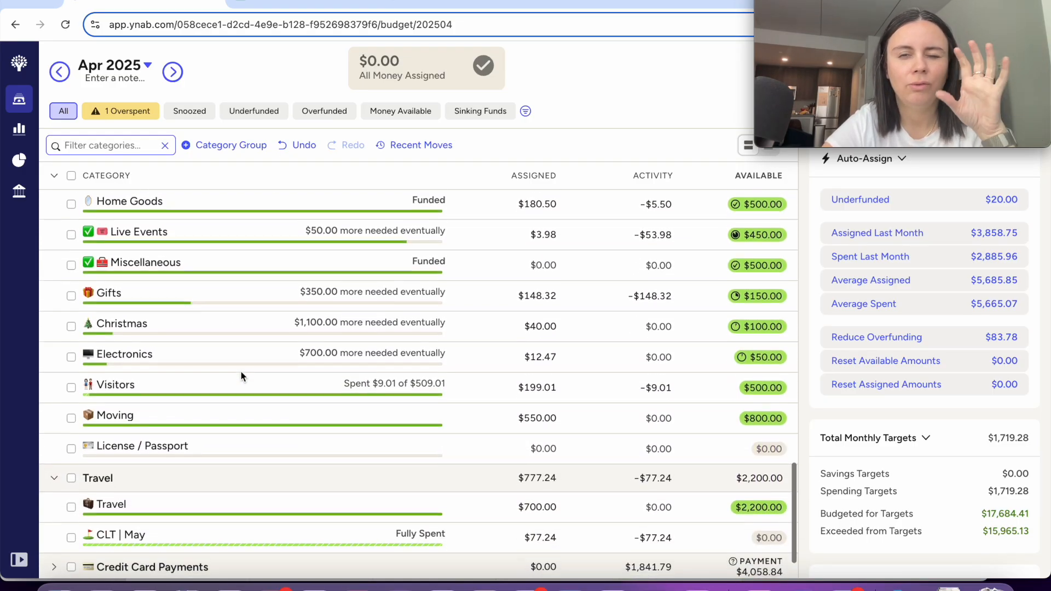
scroll(241, 376, down, 2)
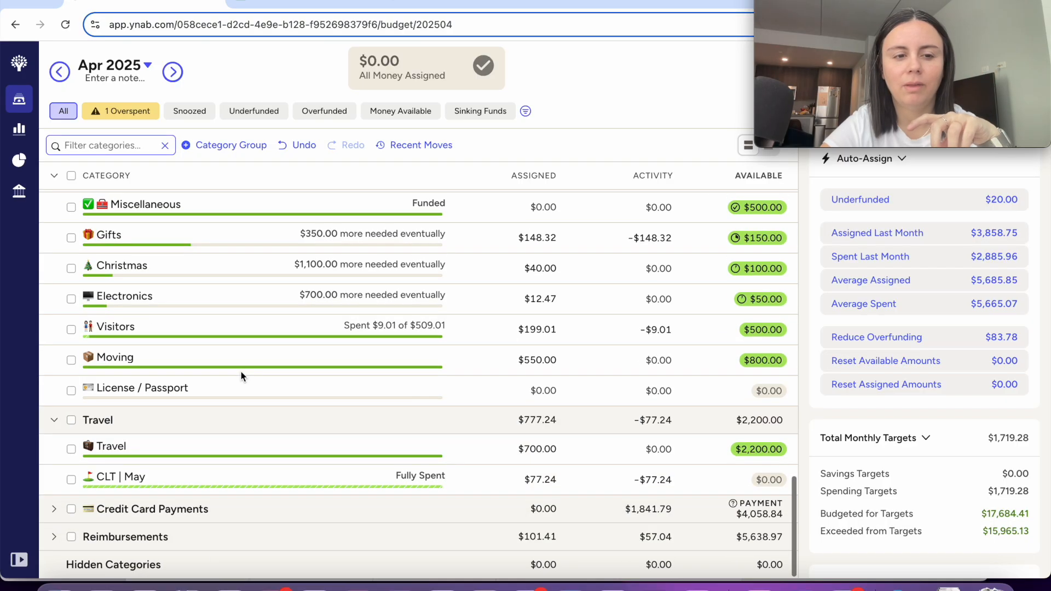
scroll(242, 376, up, 5)
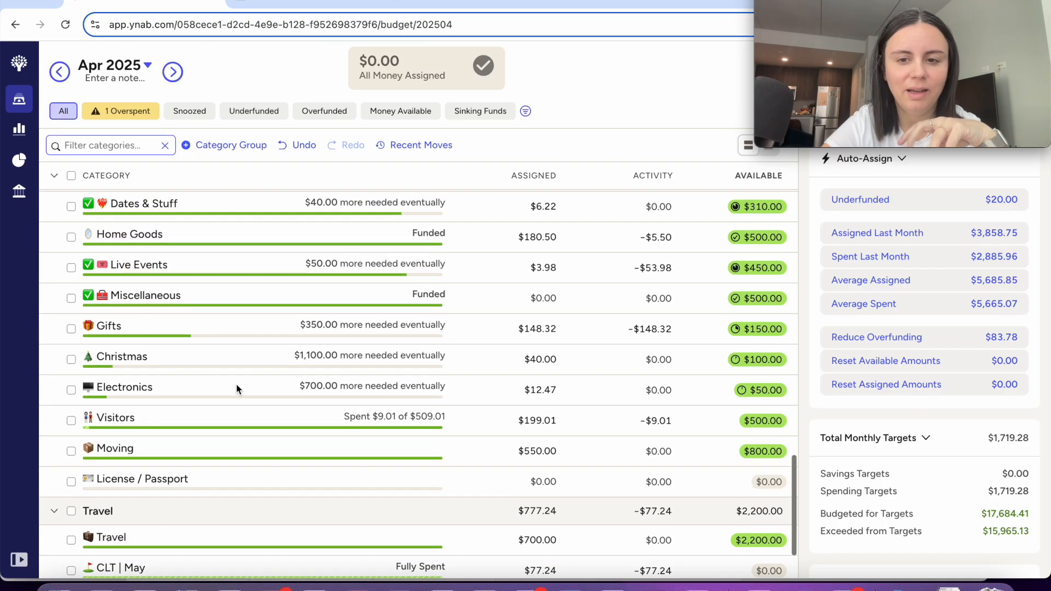
scroll(238, 389, up, 1)
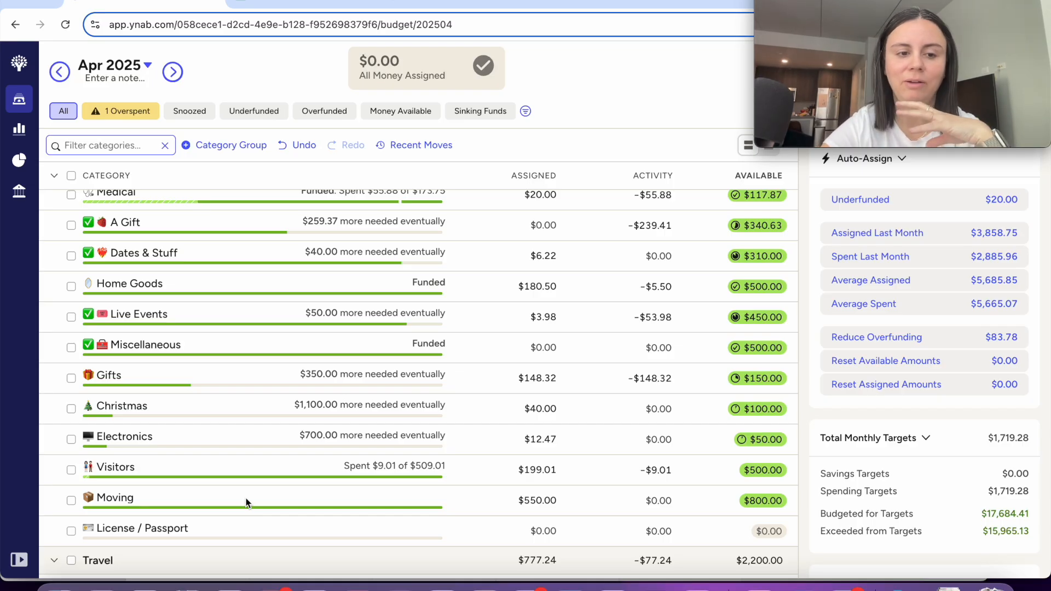
scroll(245, 498, down, 1)
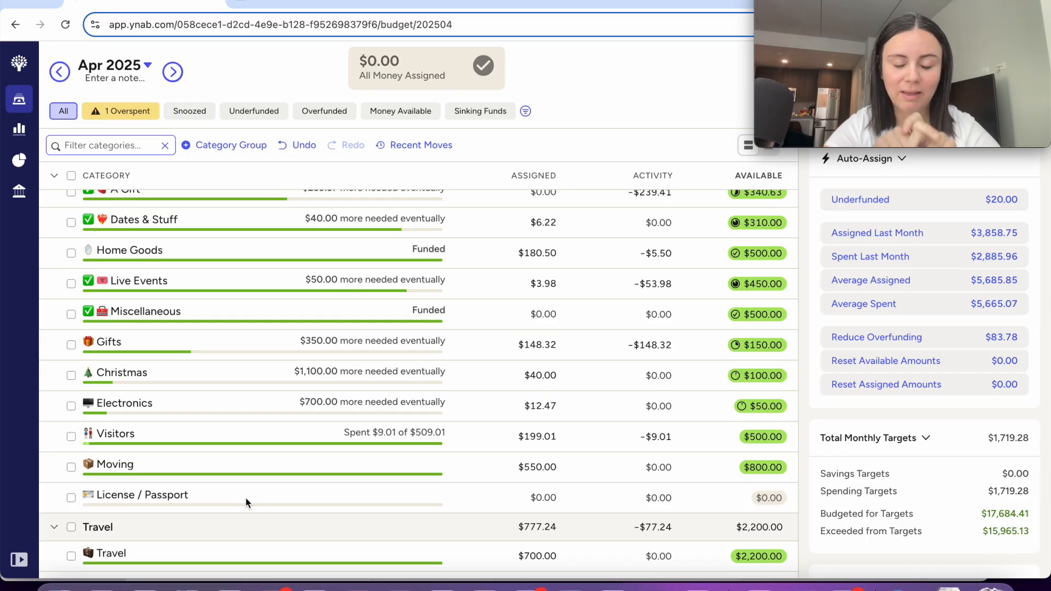
scroll(246, 503, up, 3)
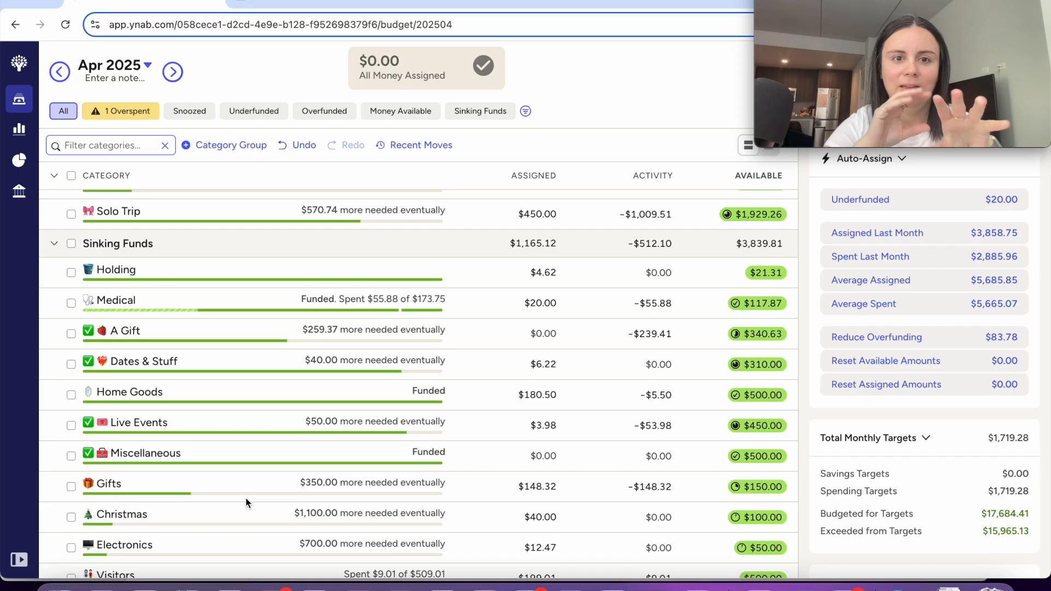
scroll(246, 503, up, 8)
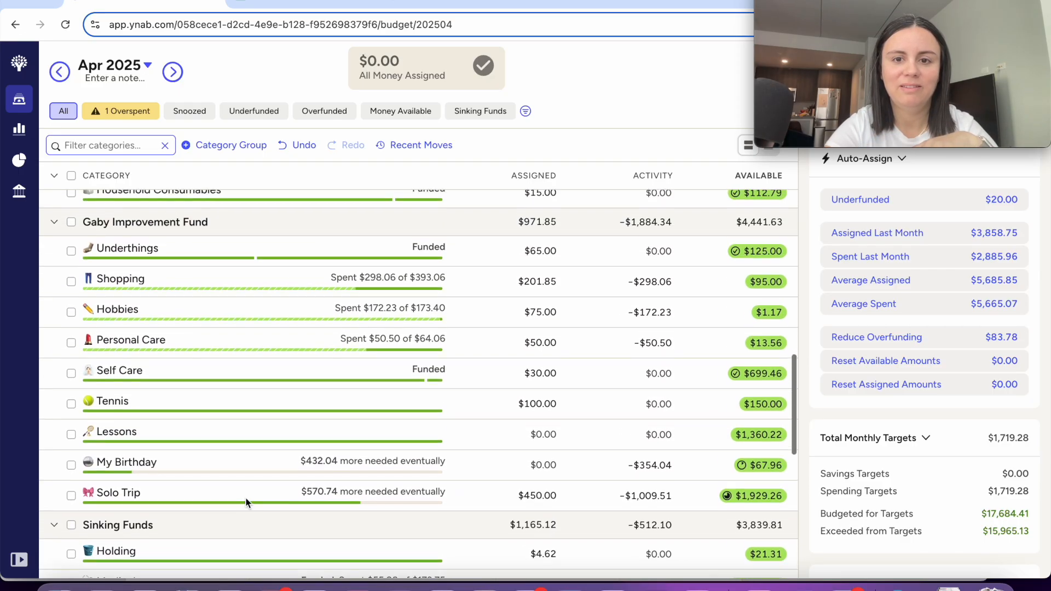
scroll(247, 503, up, 3)
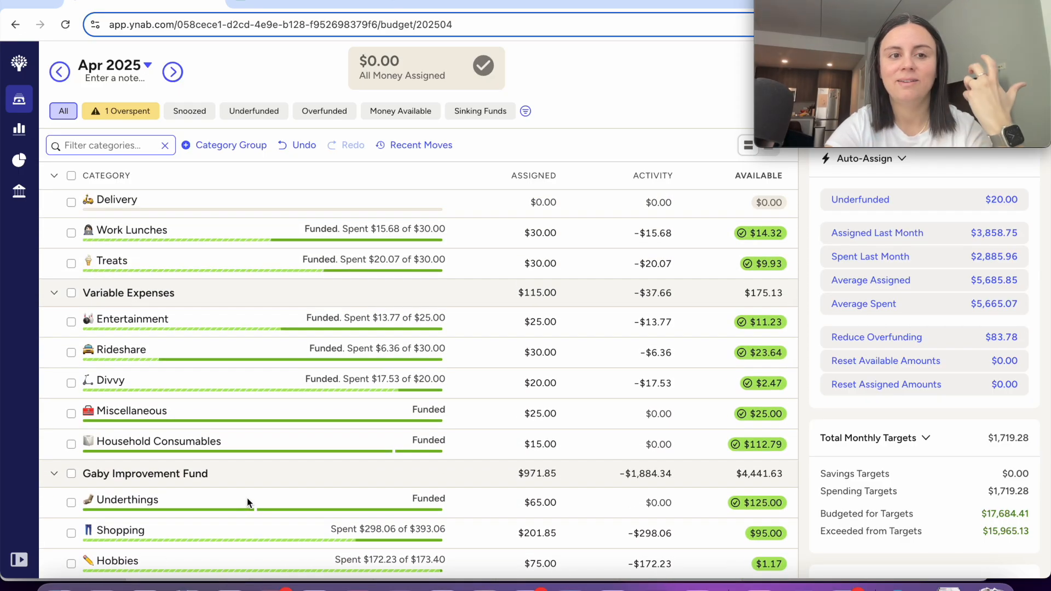
scroll(247, 503, up, 5)
scroll(248, 503, up, 1)
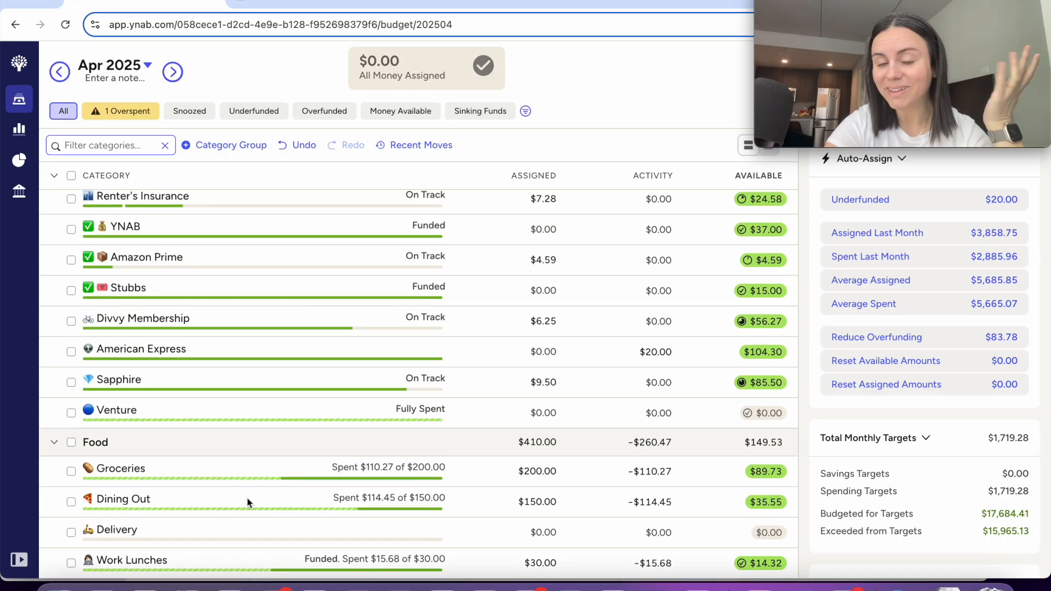
scroll(248, 503, up, 6)
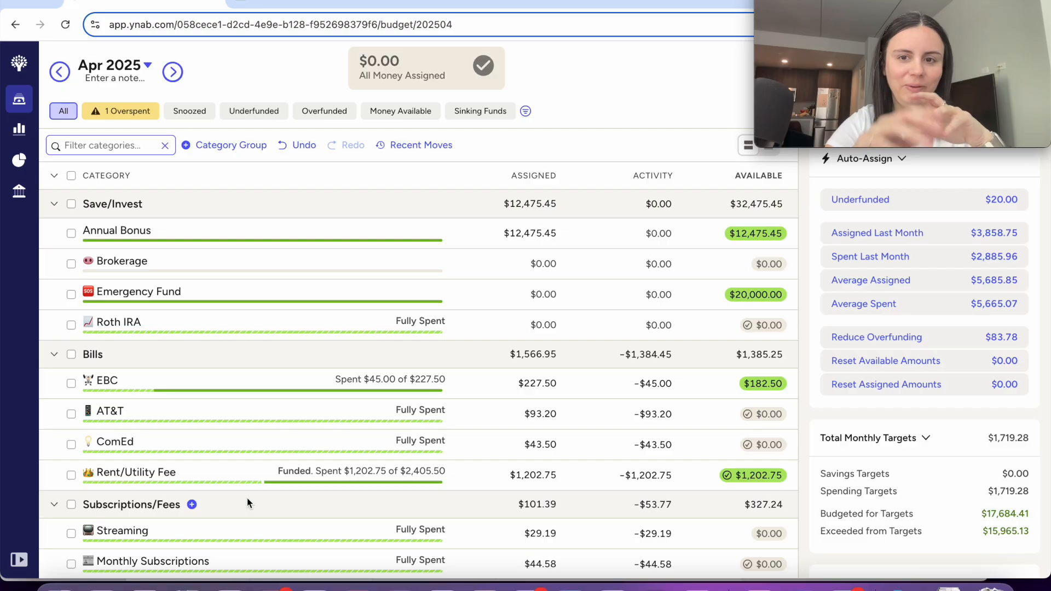